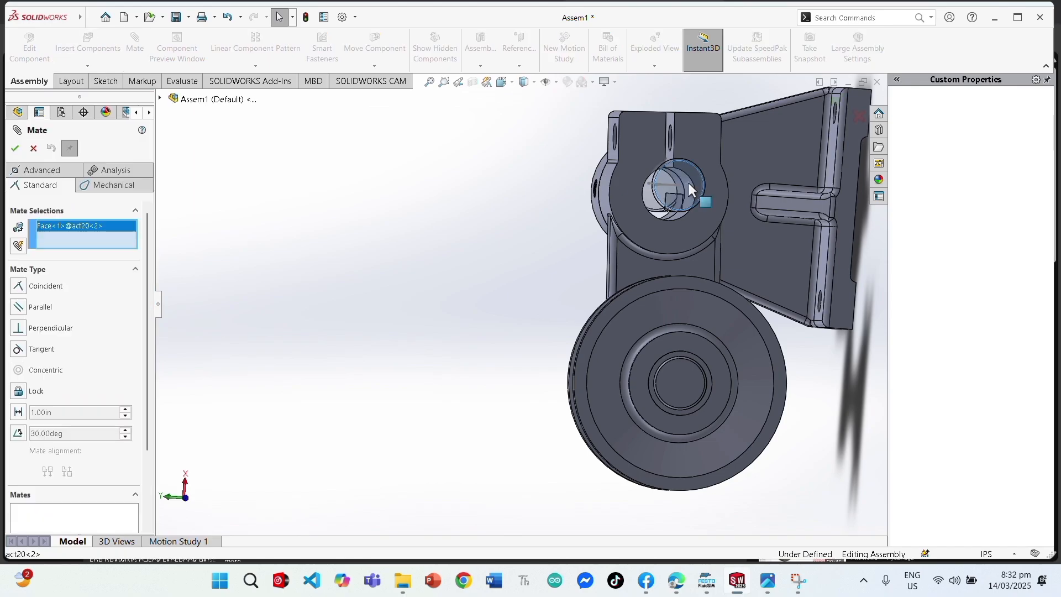
Try to mate the act20 pin's end face parallel to the arm's clamp face
scroll(636, 249, down, 5)
scroll(553, 299, up, 3)
click(492, 272)
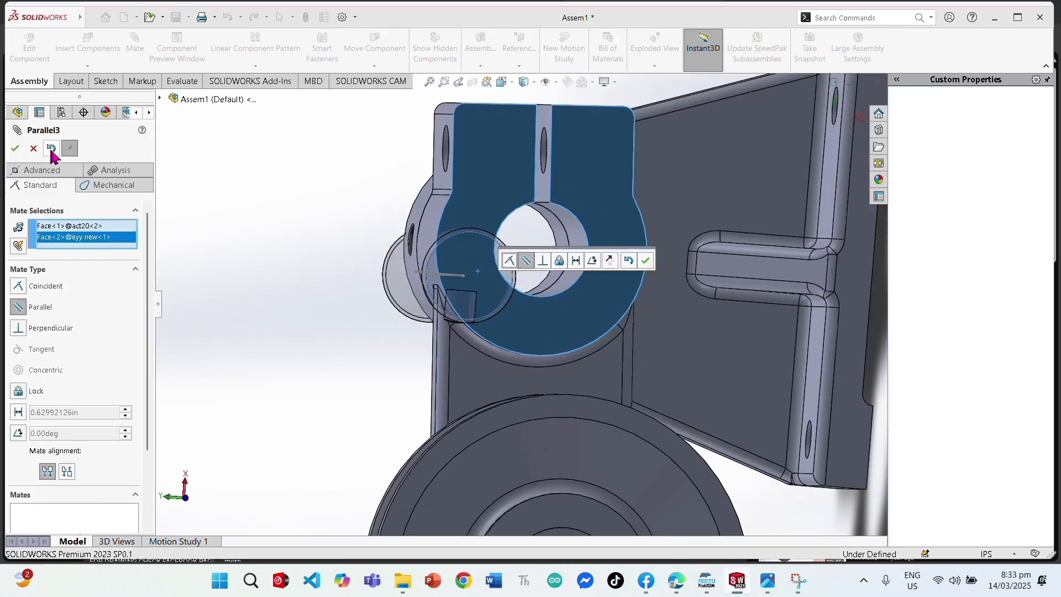
click(15, 147)
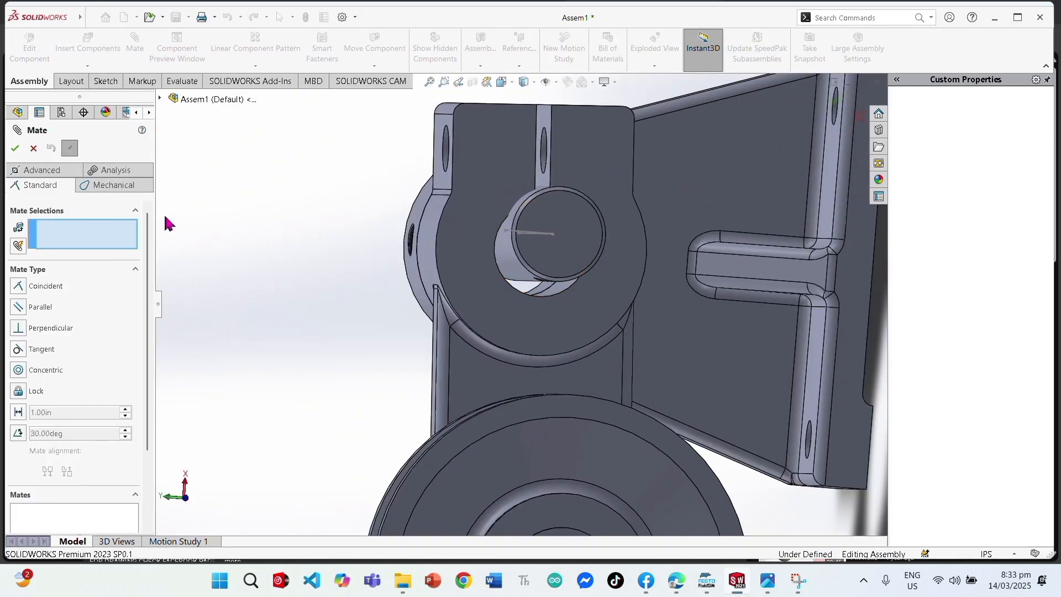
click(33, 150)
Add a coincident mate between the act20 pin's end face and the front face of the arm's split clamp
middle_drag(837, 275, 665, 227)
scroll(664, 227, up, 2)
scroll(665, 227, down, 2)
click(71, 81)
click(28, 80)
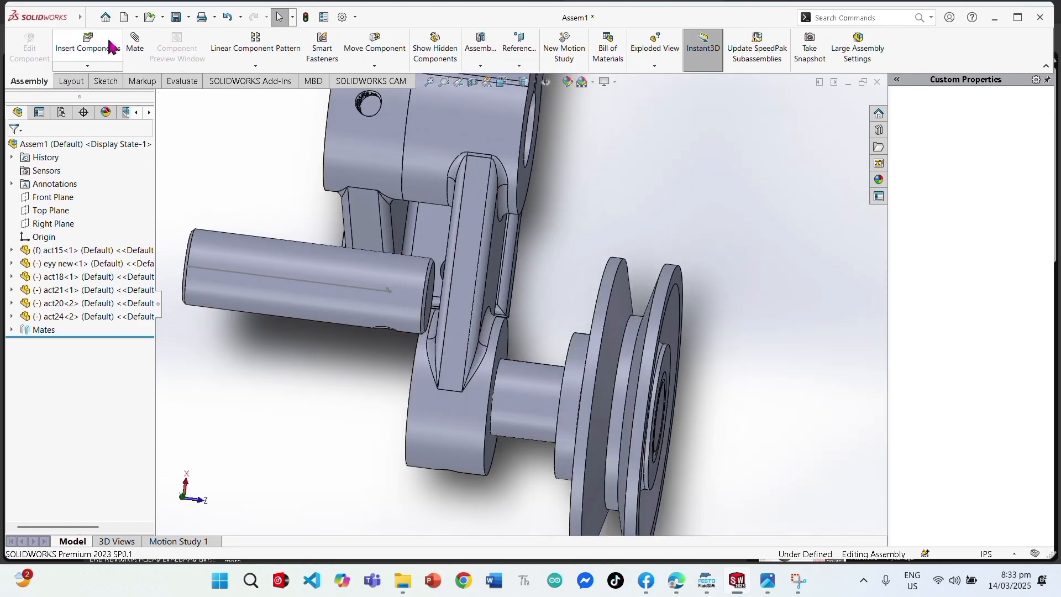
click(135, 42)
click(235, 321)
click(487, 162)
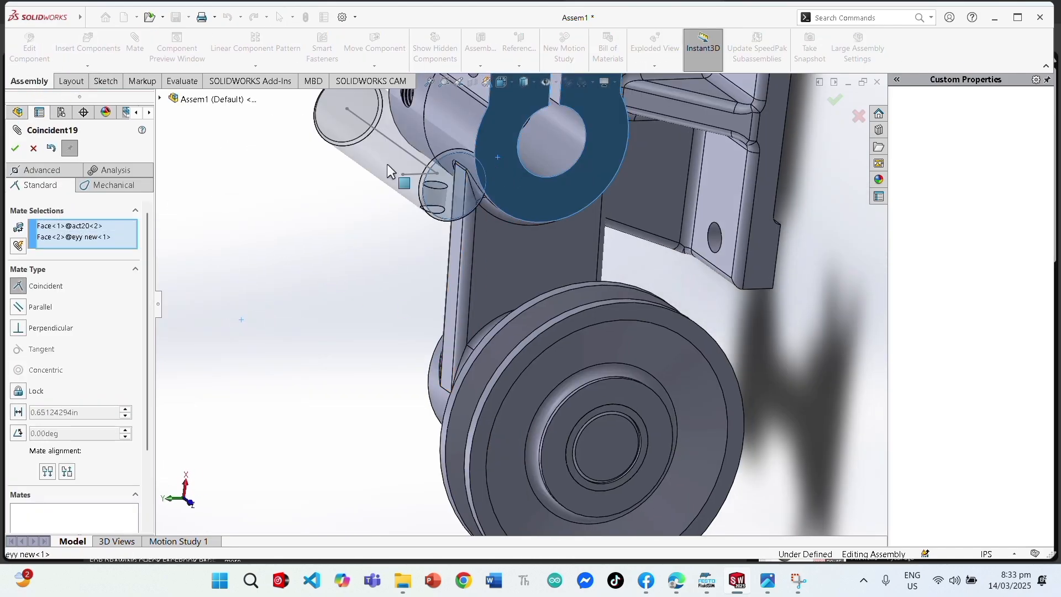
click(15, 148)
scroll(519, 354, up, 3)
scroll(522, 166, down, 6)
click(14, 148)
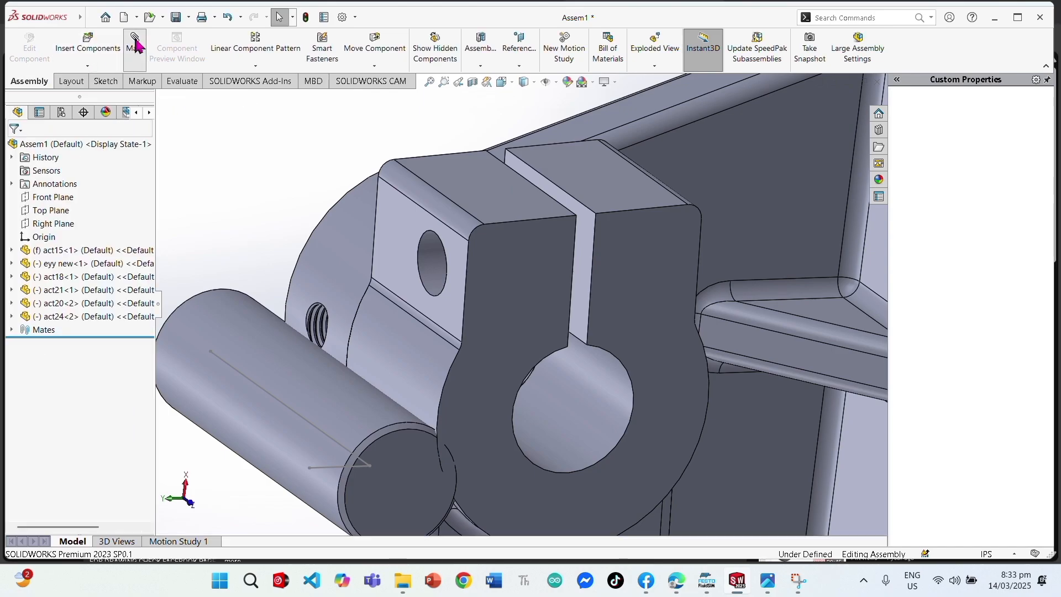
Add a concentric mate between the act20 pin's cylindrical face and the bore of the arm's split clamp
click(135, 42)
click(246, 354)
click(576, 404)
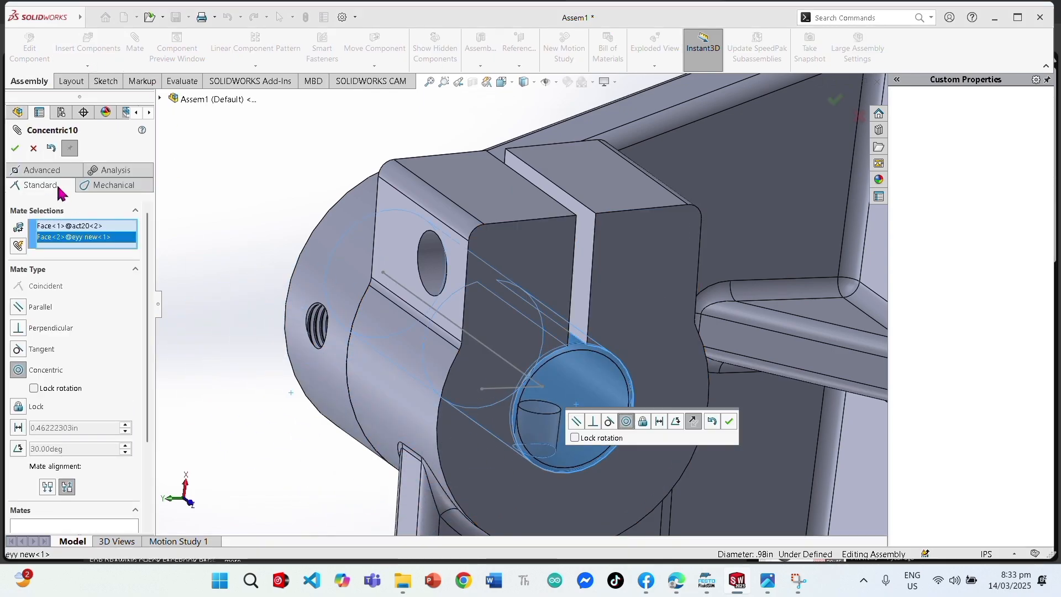
click(21, 148)
click(14, 148)
Insert the act23 bolt from the SOLIDWORKS folder and place it beside the arm's split clamp
scroll(581, 337, up, 7)
middle_drag(637, 369, 369, 214)
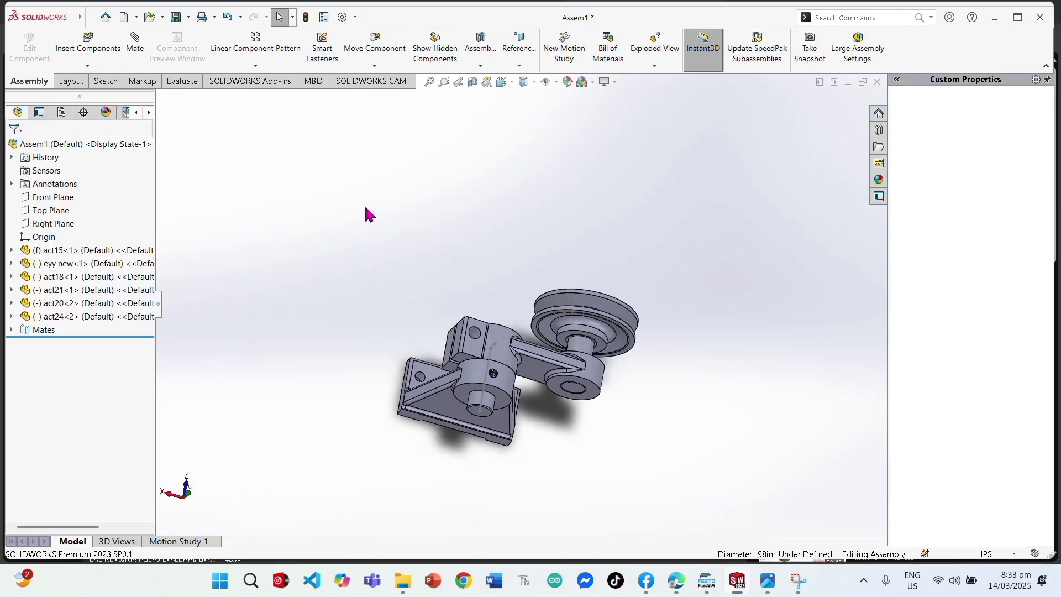
scroll(497, 327, down, 10)
click(105, 43)
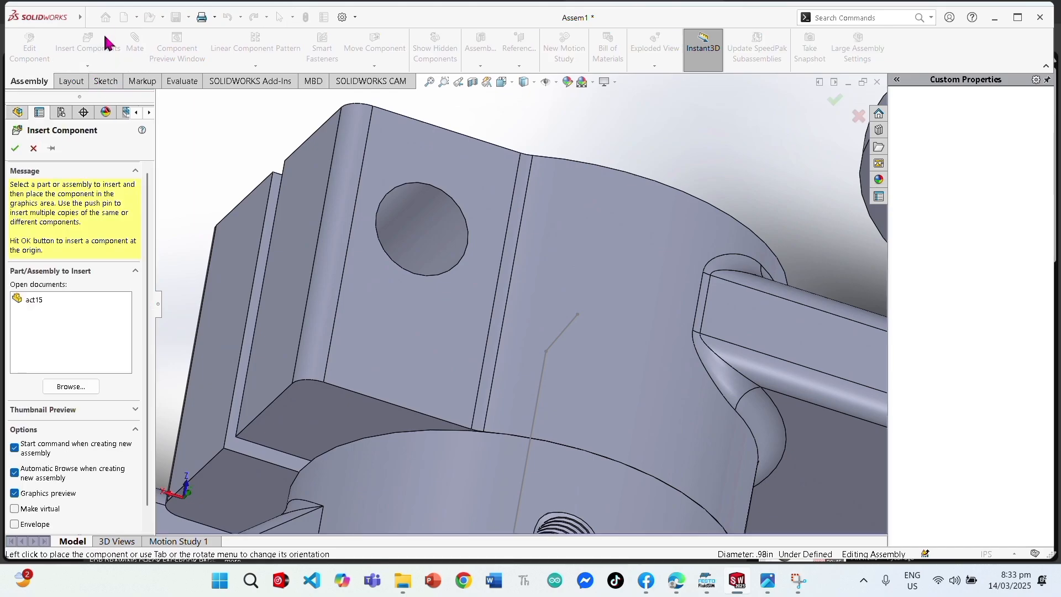
click(67, 387)
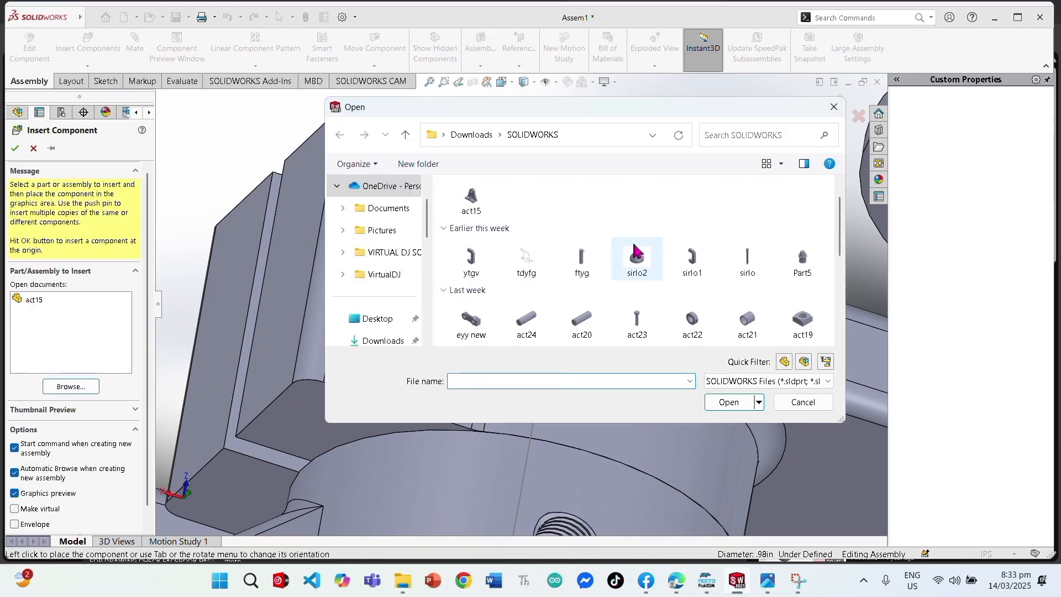
scroll(724, 304, down, 2)
click(636, 229)
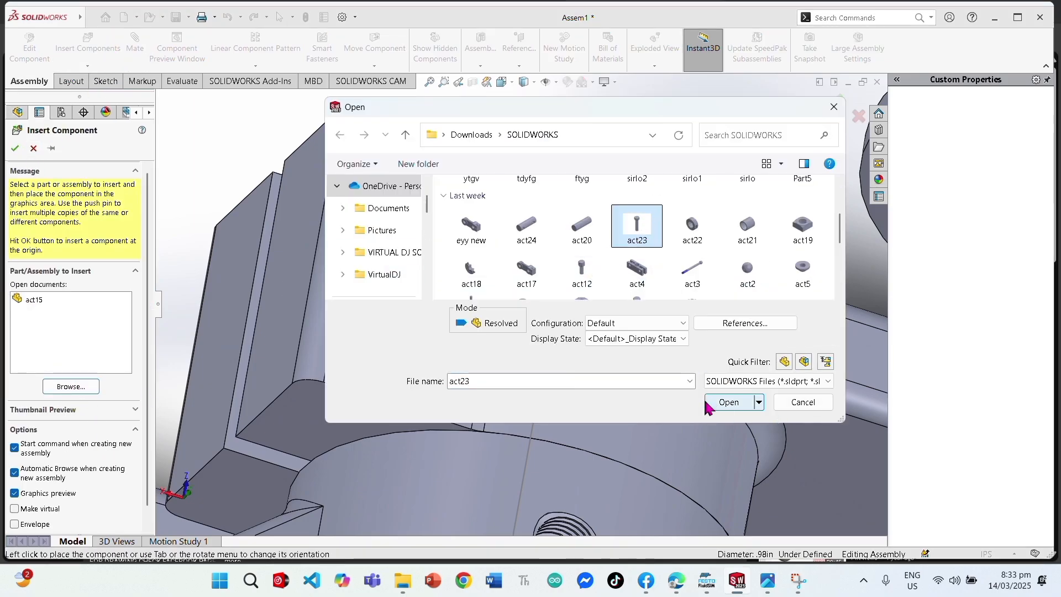
click(714, 403)
scroll(486, 309, up, 3)
click(444, 180)
middle_drag(445, 180, 545, 129)
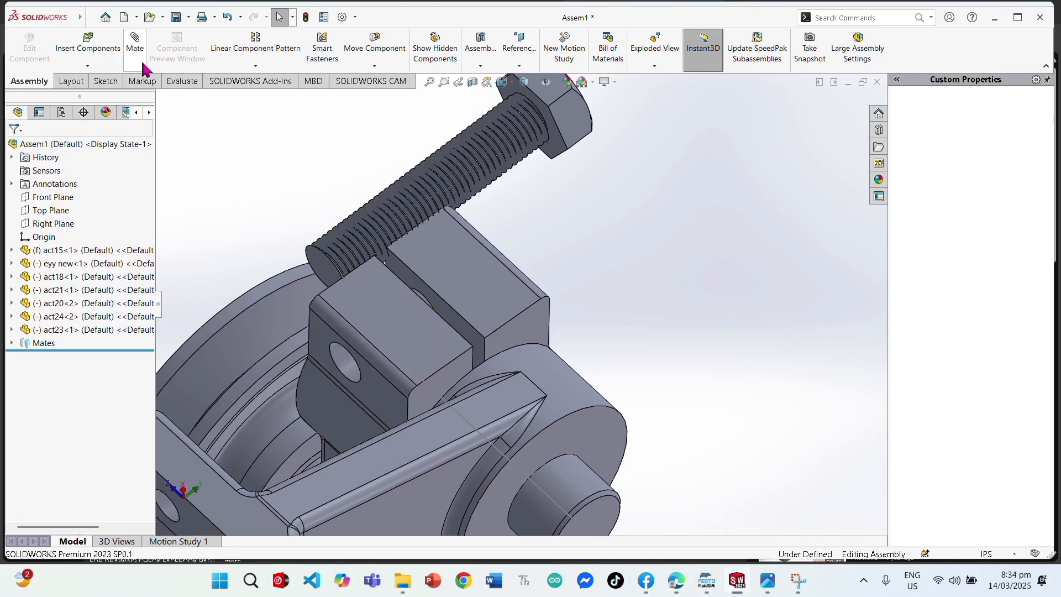
click(553, 127)
middle_drag(573, 161, 535, 238)
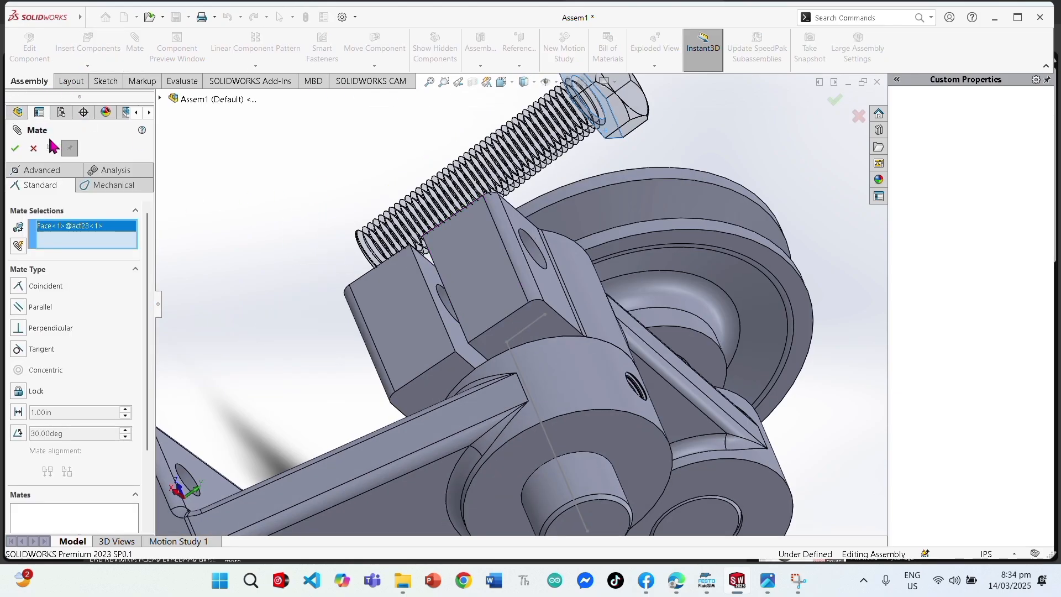
click(33, 148)
Insert the act19 nut from the SOLIDWORKS folder and place it near the threaded end of the bolt
click(89, 47)
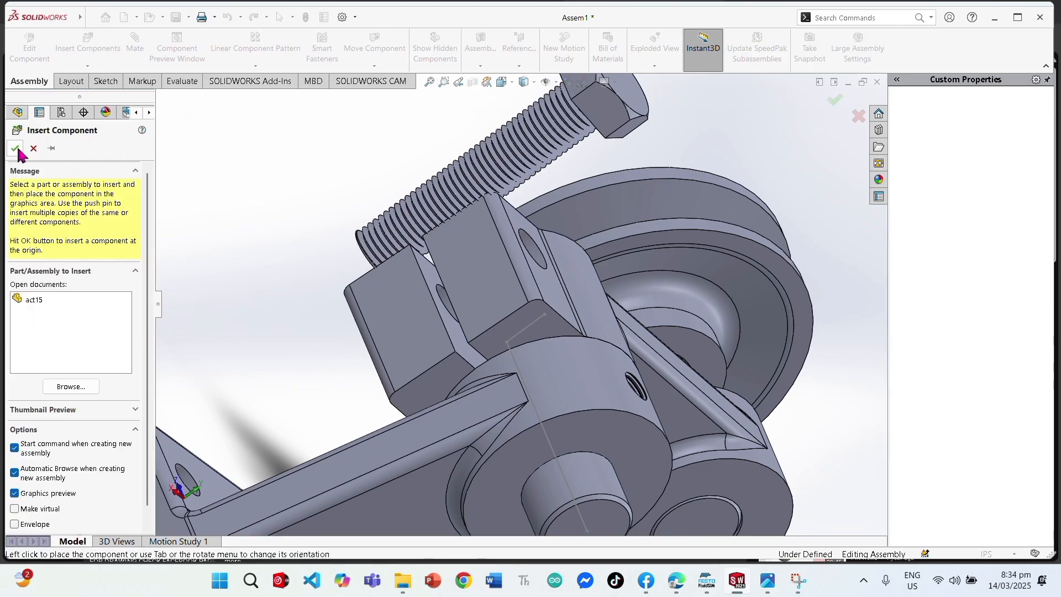
click(77, 387)
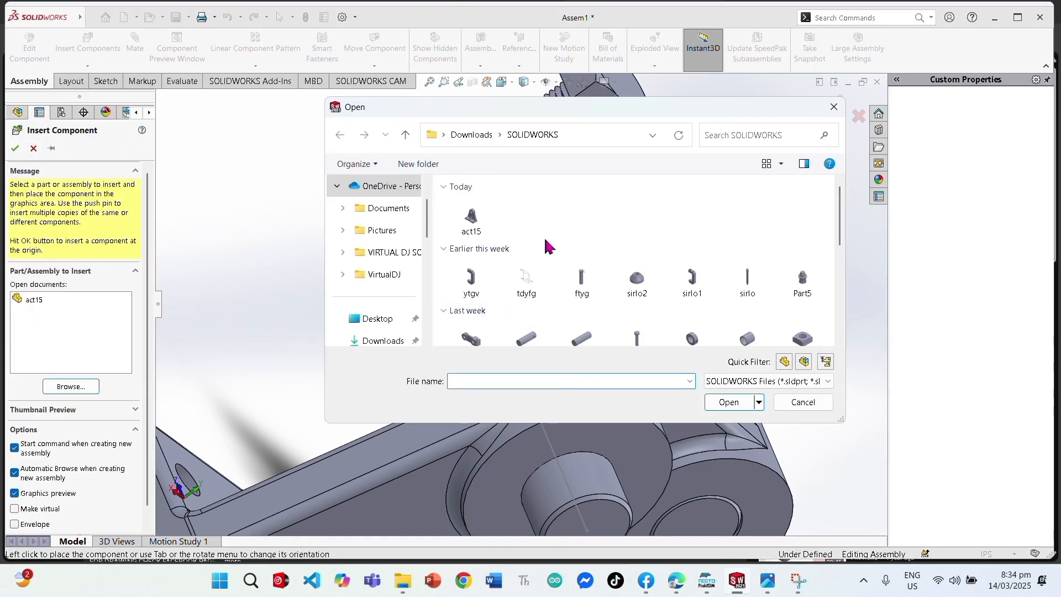
scroll(548, 247, down, 2)
click(804, 236)
click(734, 402)
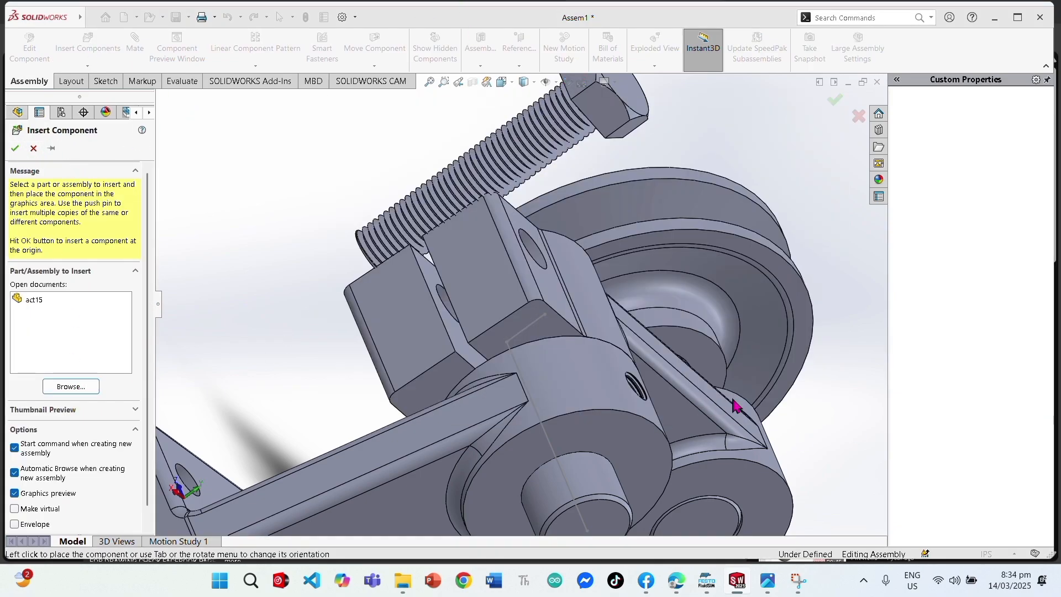
click(277, 277)
middle_drag(430, 341, 265, 287)
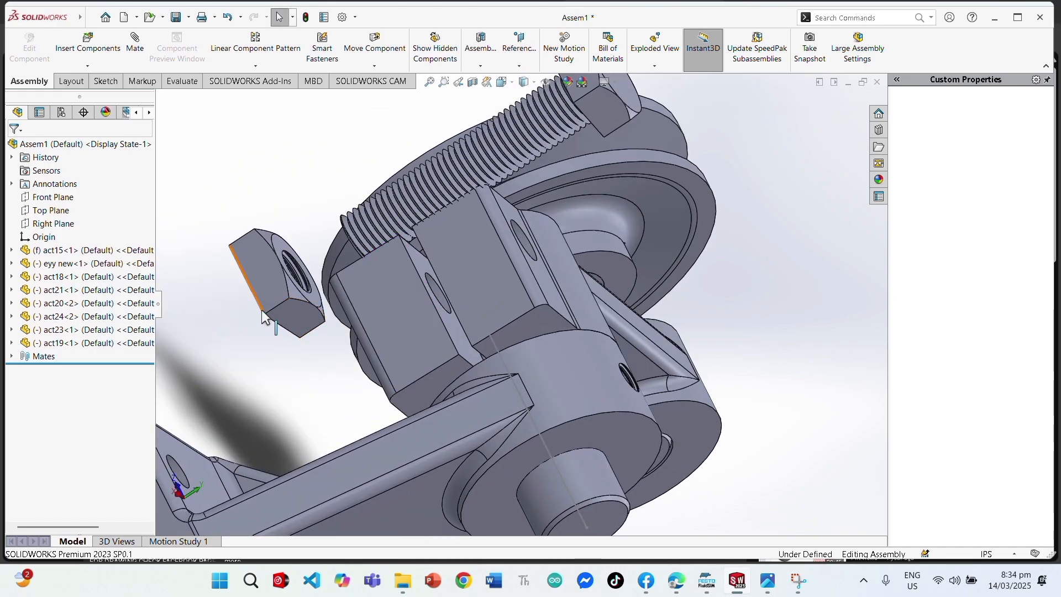
click(261, 285)
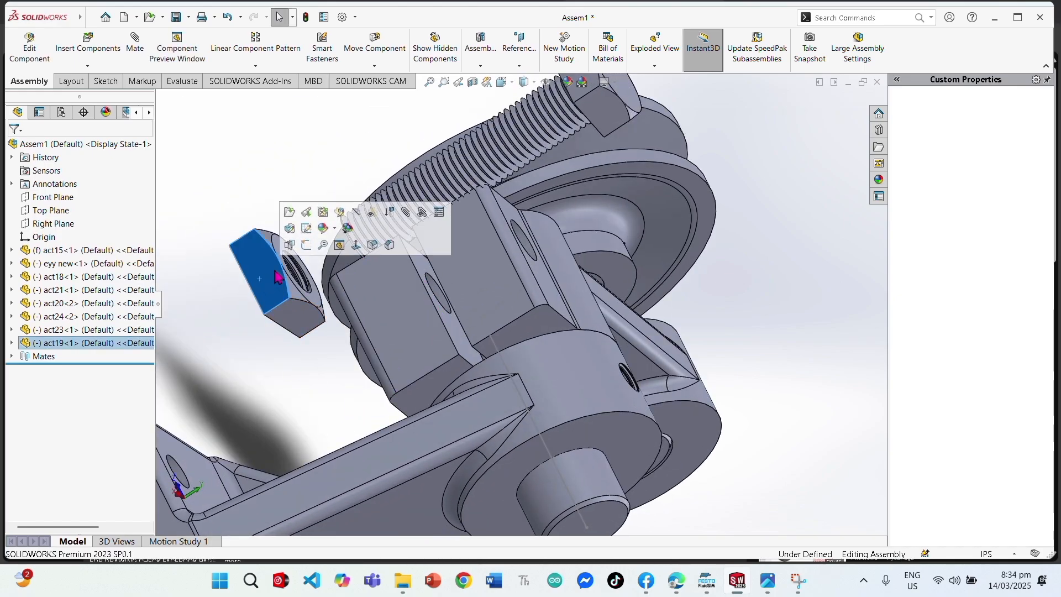
click(285, 345)
middle_drag(284, 345, 352, 291)
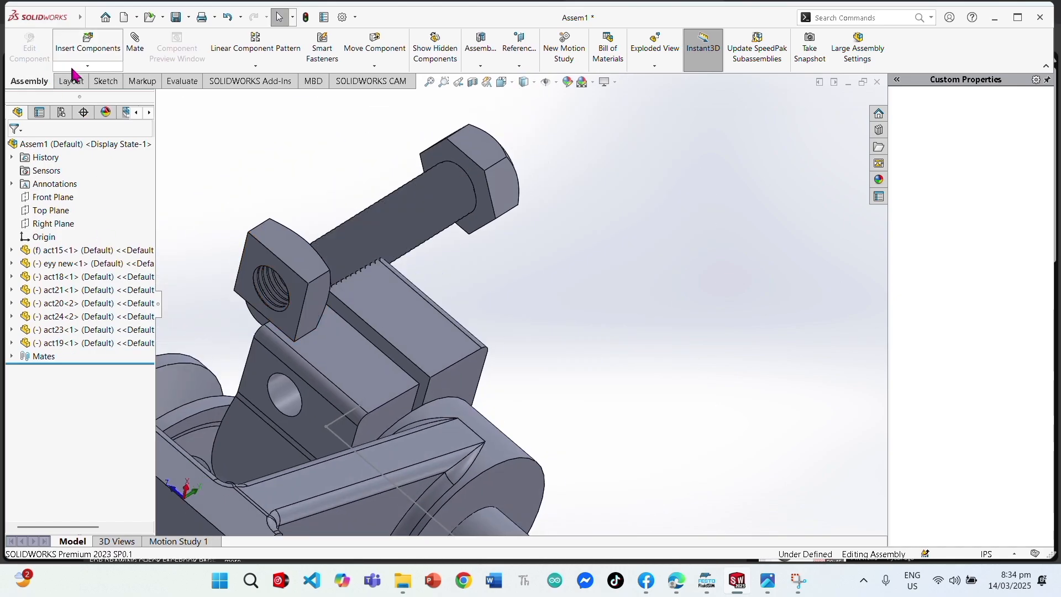
click(300, 303)
click(332, 420)
middle_drag(318, 394, 268, 358)
click(34, 148)
Add a concentric mate between the act20 pin and the round bore of the act15 bracket
middle_drag(221, 206, 284, 244)
scroll(285, 244, up, 2)
middle_drag(520, 442, 544, 426)
scroll(536, 432, down, 3)
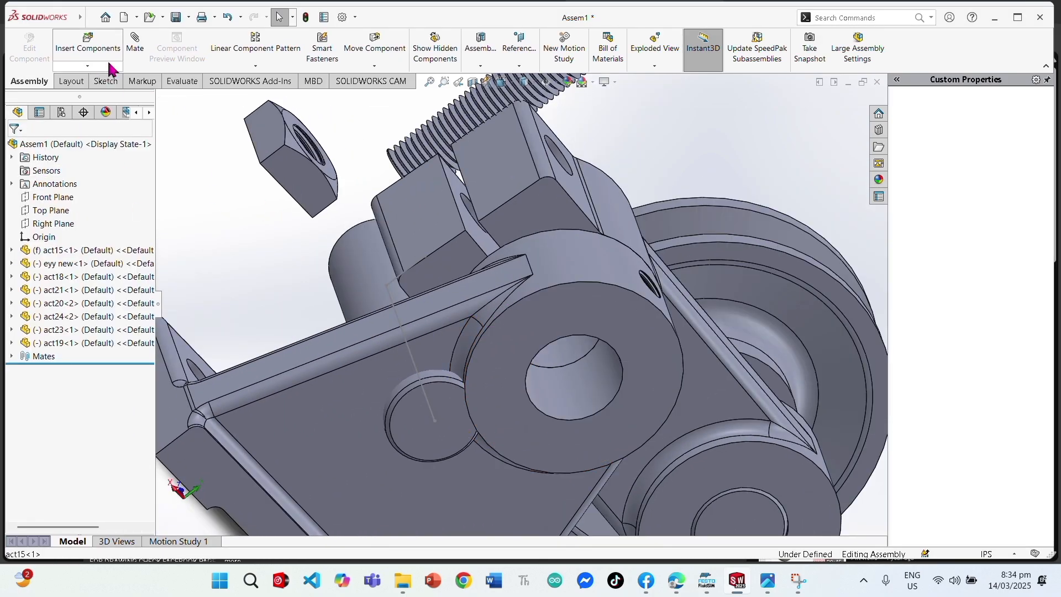
click(134, 49)
click(385, 293)
click(588, 375)
middle_drag(604, 409, 497, 354)
click(15, 148)
scroll(662, 268, up, 4)
middle_drag(661, 268, 631, 339)
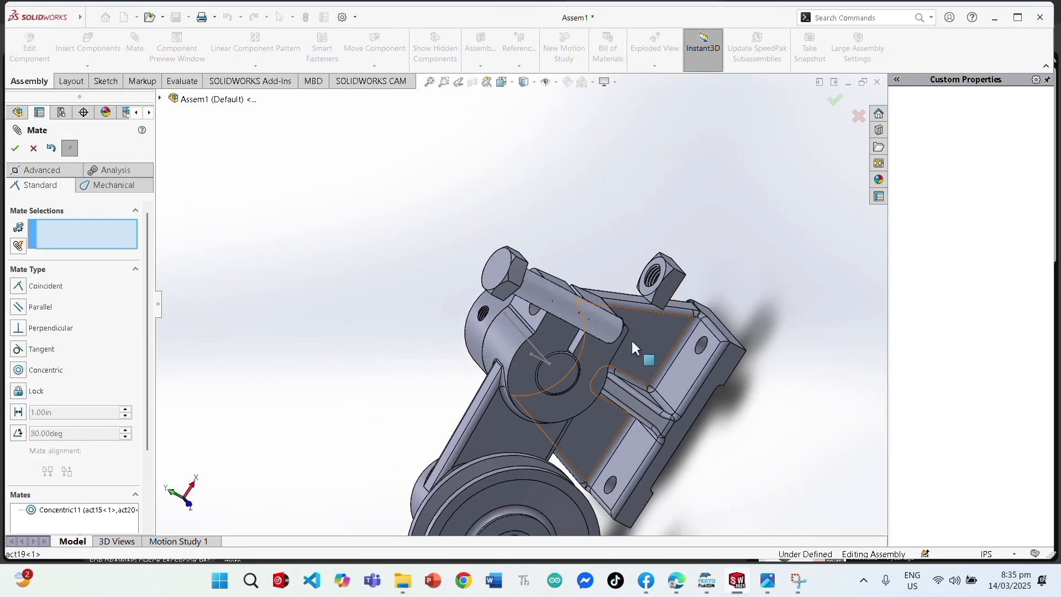
scroll(631, 339, up, 2)
scroll(614, 323, down, 7)
click(14, 148)
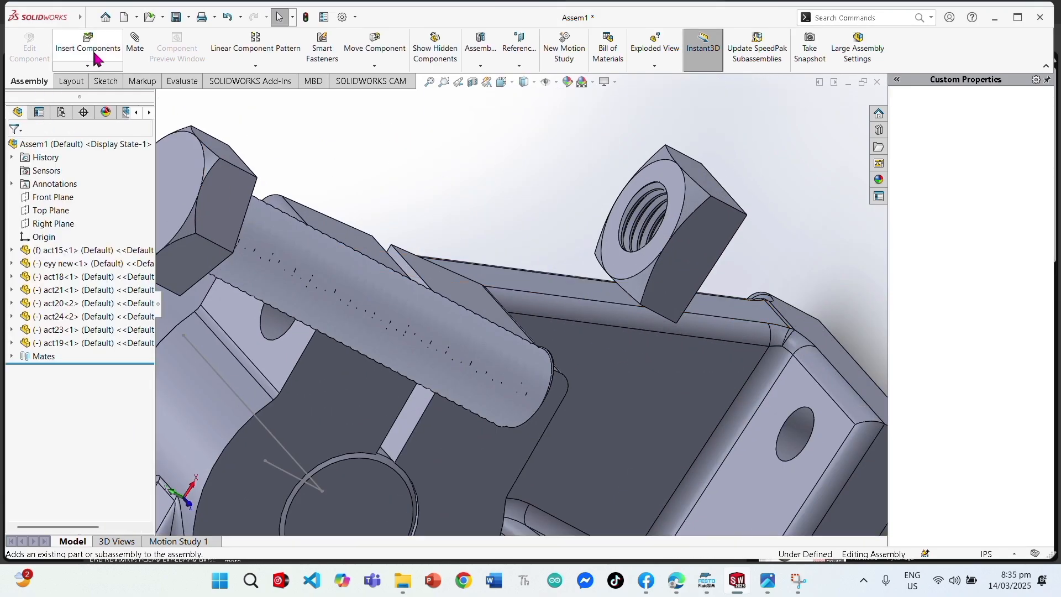
Add a coincident mate between the act19 nut's flat face and the outer side face of the clamp around its bolt hole
click(88, 43)
click(33, 148)
click(135, 48)
click(613, 268)
middle_drag(613, 268, 288, 298)
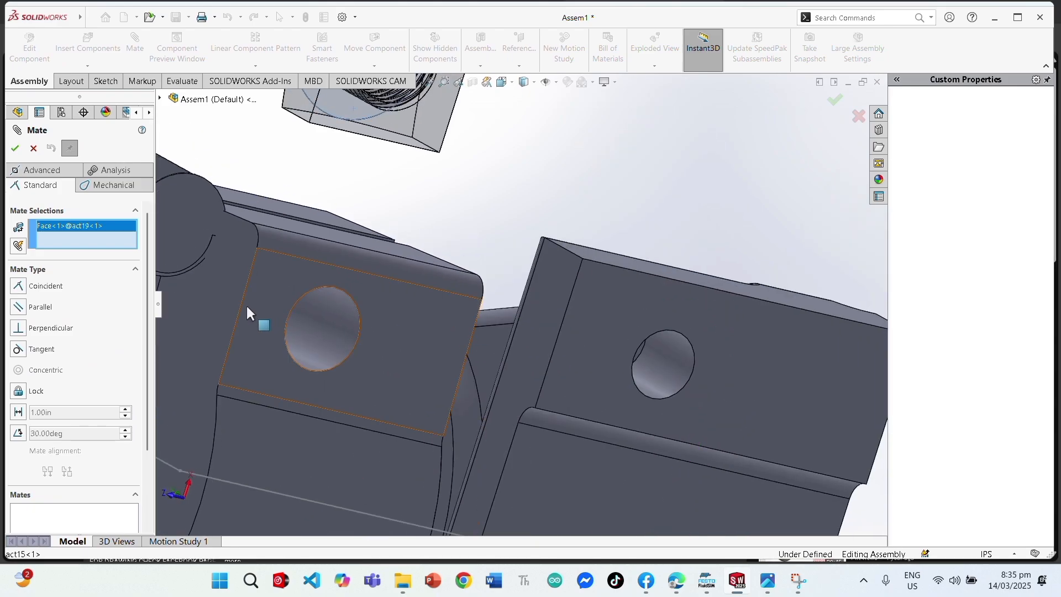
click(246, 303)
scroll(287, 296, up, 1)
scroll(293, 296, down, 3)
scroll(390, 302, up, 5)
middle_drag(391, 306, 437, 362)
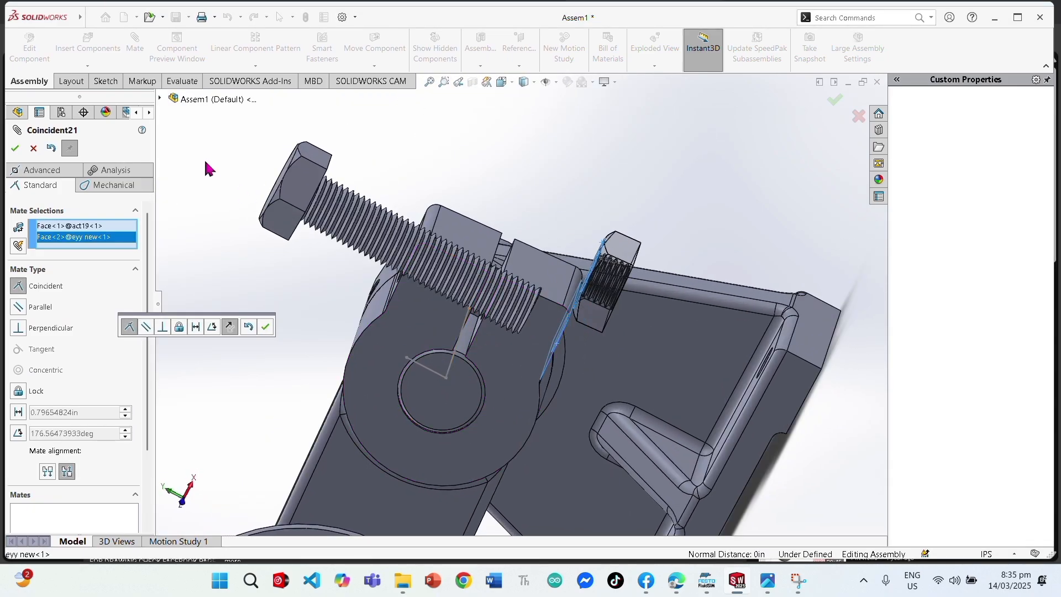
click(15, 149)
middle_drag(649, 328, 562, 299)
scroll(565, 298, down, 4)
click(15, 148)
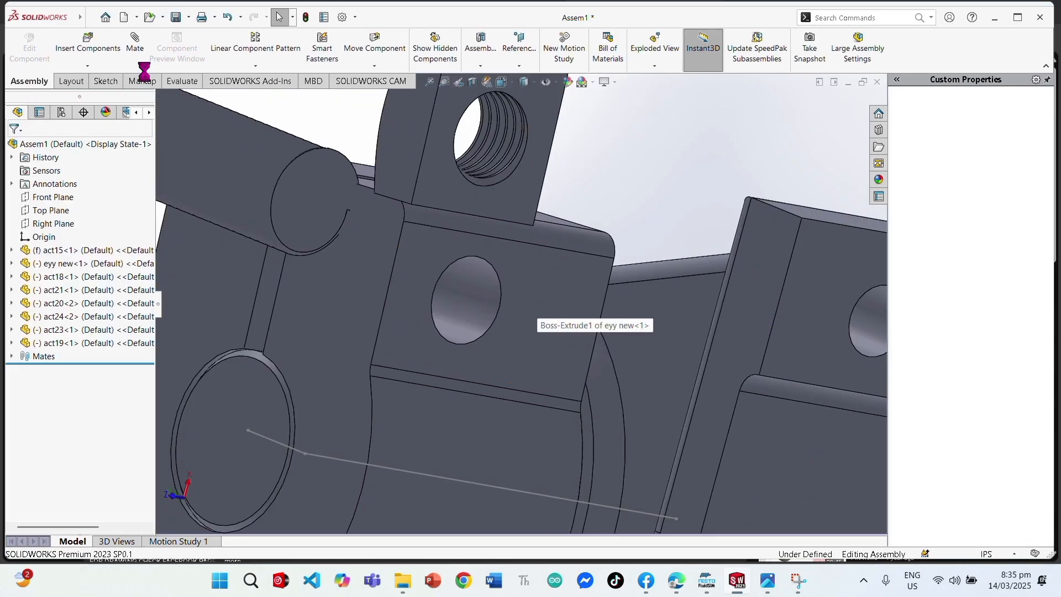
click(135, 48)
scroll(535, 145, down, 1)
click(503, 156)
scroll(503, 156, up, 1)
middle_drag(504, 156, 539, 176)
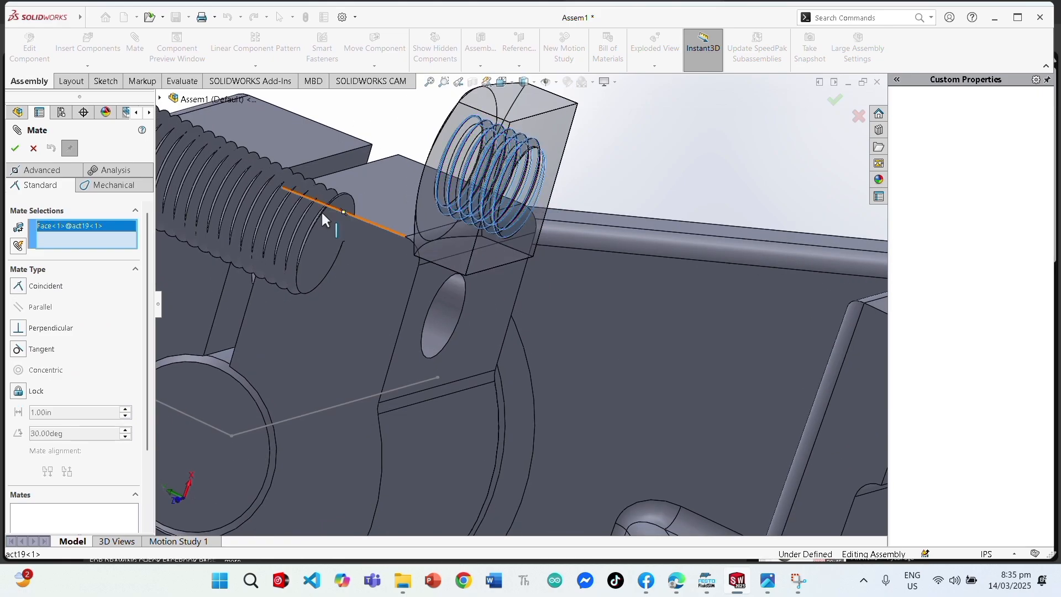
click(320, 211)
scroll(531, 377, up, 4)
middle_drag(531, 377, 575, 375)
click(33, 148)
Try to mate the clamp's bolt hole with the helical thread edge of the act19 nut
click(449, 299)
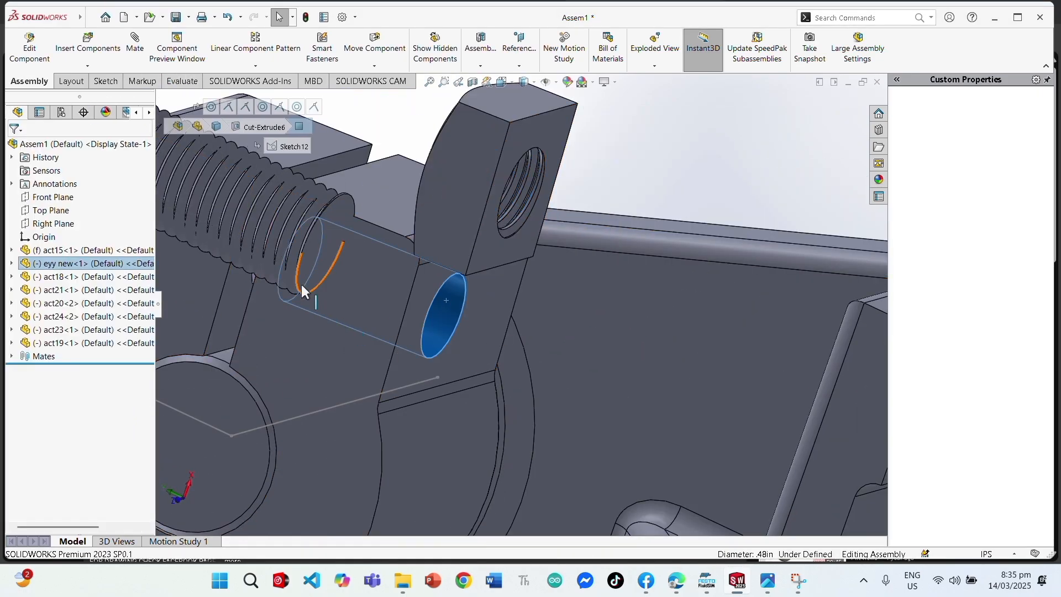
click(137, 52)
click(514, 210)
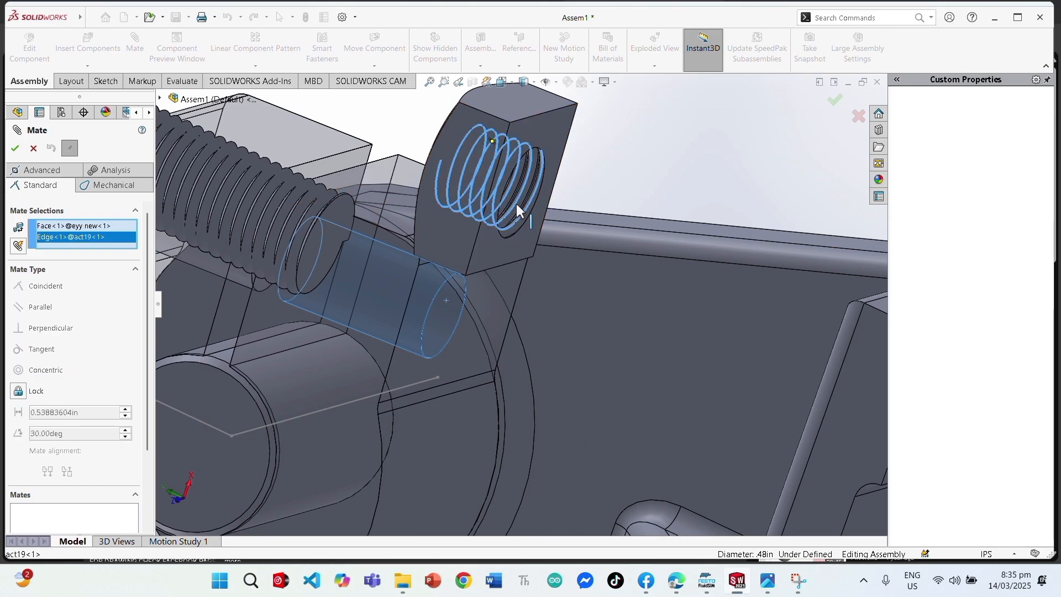
Move the act19 nut along the clamp's side face into line with the bolt hole and close the mate command
drag(501, 187, 445, 318)
middle_drag(445, 318, 478, 393)
drag(462, 359, 395, 226)
middle_drag(403, 243, 477, 332)
drag(416, 220, 370, 220)
middle_drag(372, 229, 556, 283)
scroll(556, 283, up, 6)
middle_drag(565, 361, 442, 156)
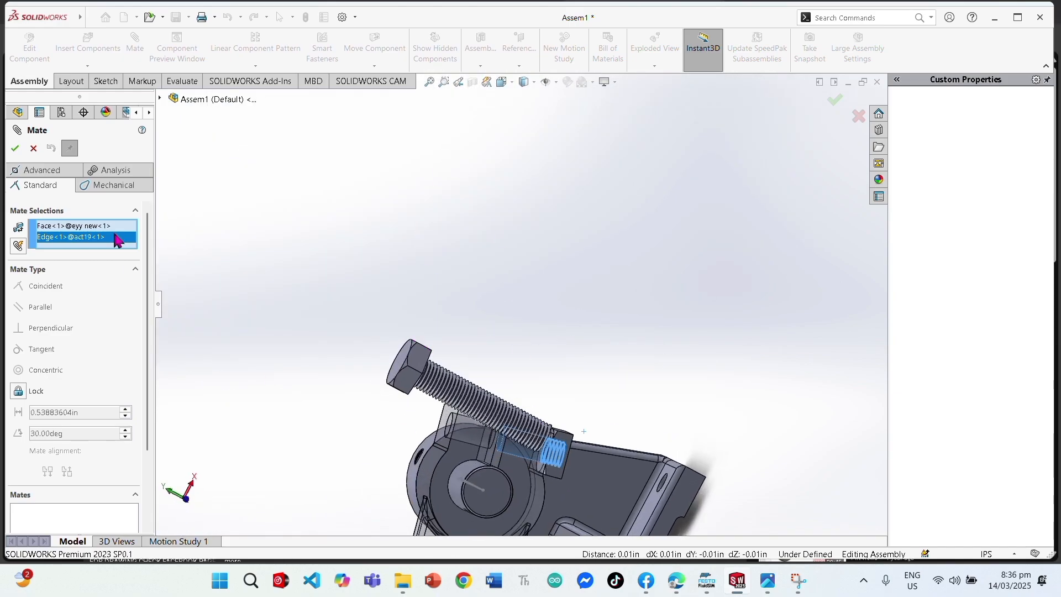
scroll(455, 378, up, 3)
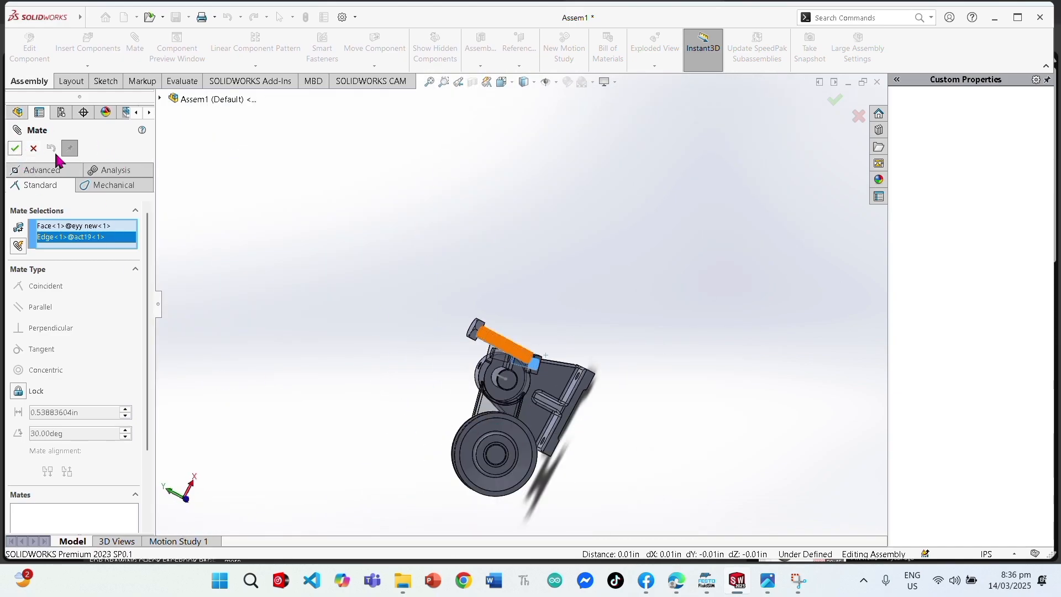
click(15, 148)
Try to mate the act23 bolt head tangent to the round boss at the pulley end of the arm
scroll(513, 340, down, 5)
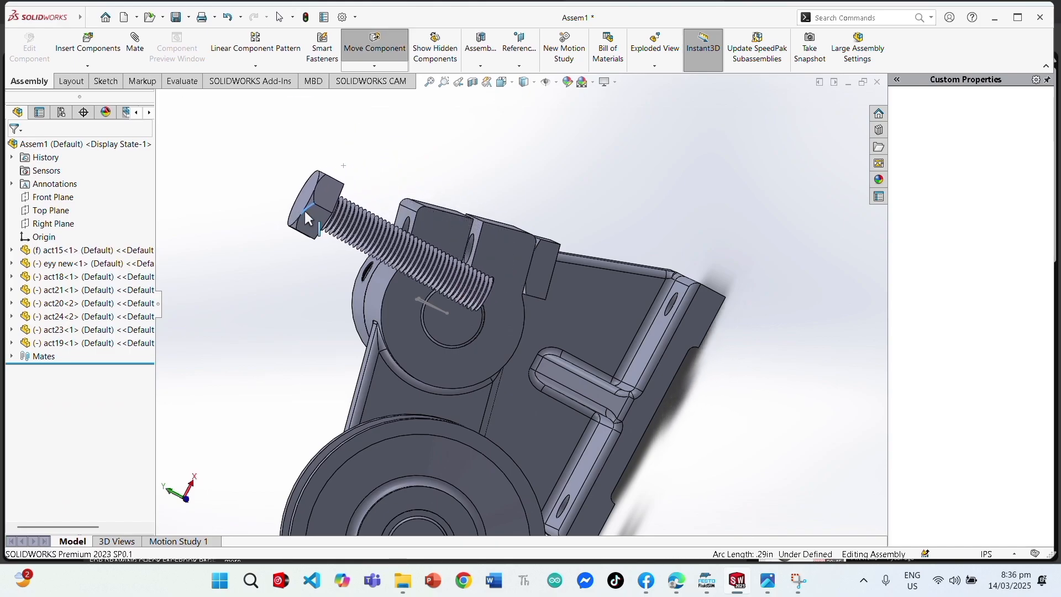
click(305, 212)
middle_drag(271, 232, 566, 385)
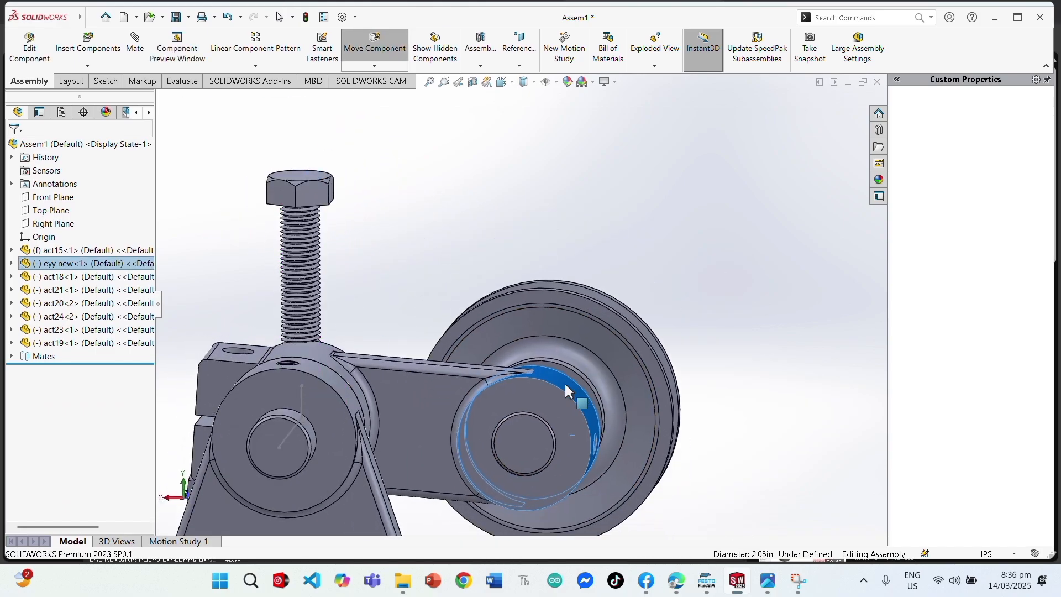
scroll(565, 385, up, 3)
scroll(565, 386, down, 3)
middle_drag(324, 300, 506, 366)
scroll(286, 204, down, 3)
middle_drag(285, 204, 354, 185)
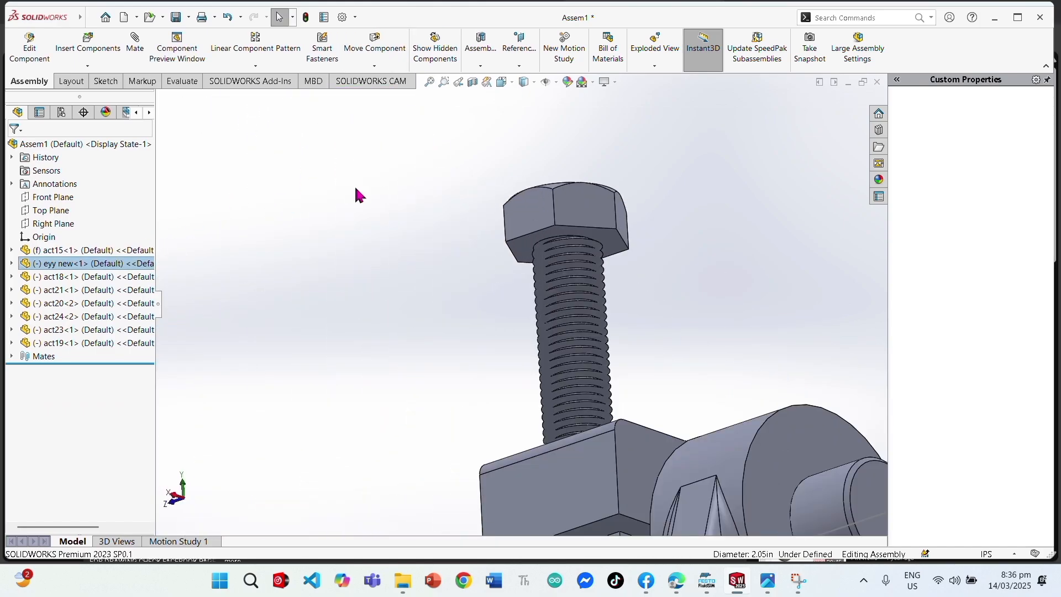
scroll(358, 194, down, 1)
click(549, 256)
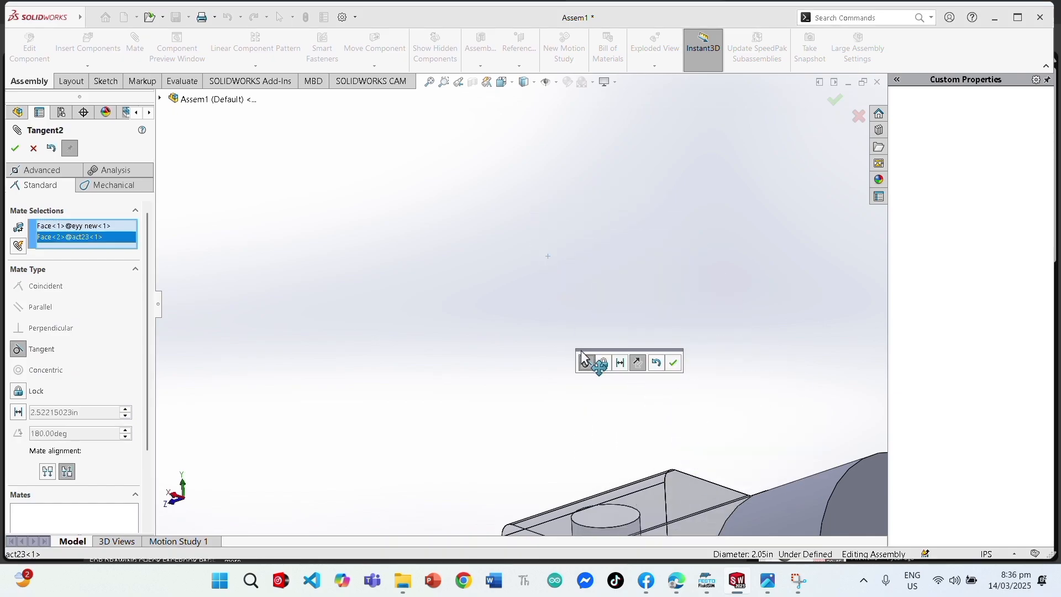
middle_drag(388, 442, 518, 417)
scroll(518, 417, up, 3)
middle_drag(672, 259, 635, 249)
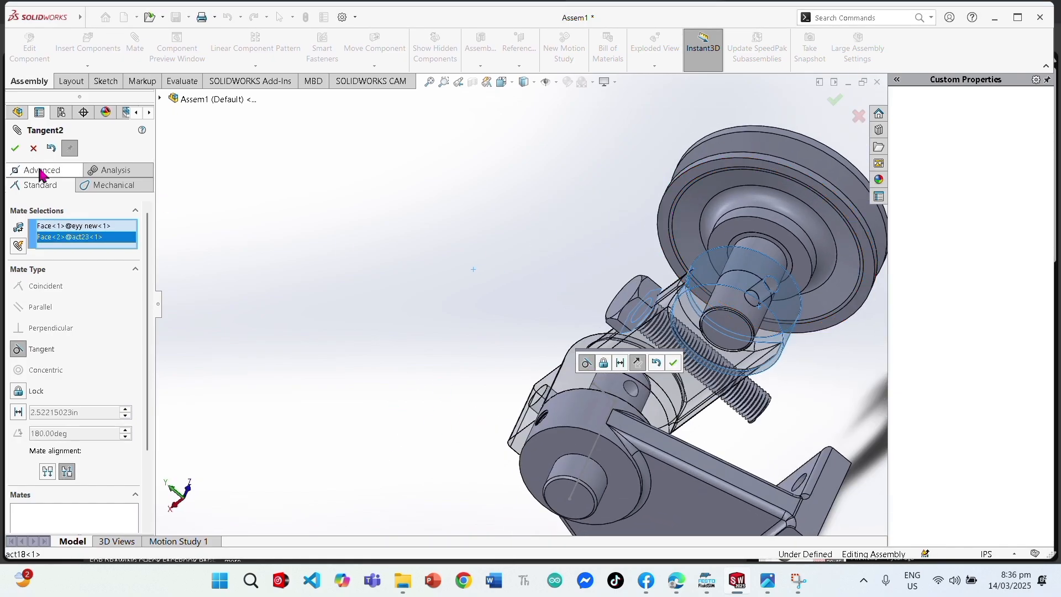
click(34, 148)
Add a coincident mate between the underside of the act23 bolt head and the clamp's flat face around the bolt hole
click(139, 47)
click(558, 261)
middle_drag(558, 260, 509, 476)
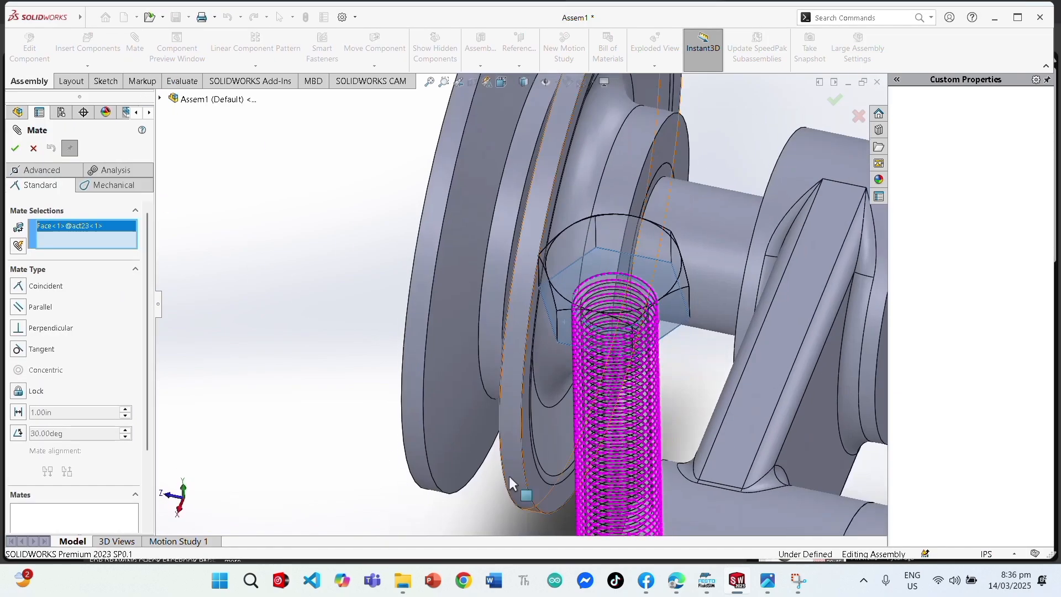
scroll(509, 476, up, 4)
click(551, 418)
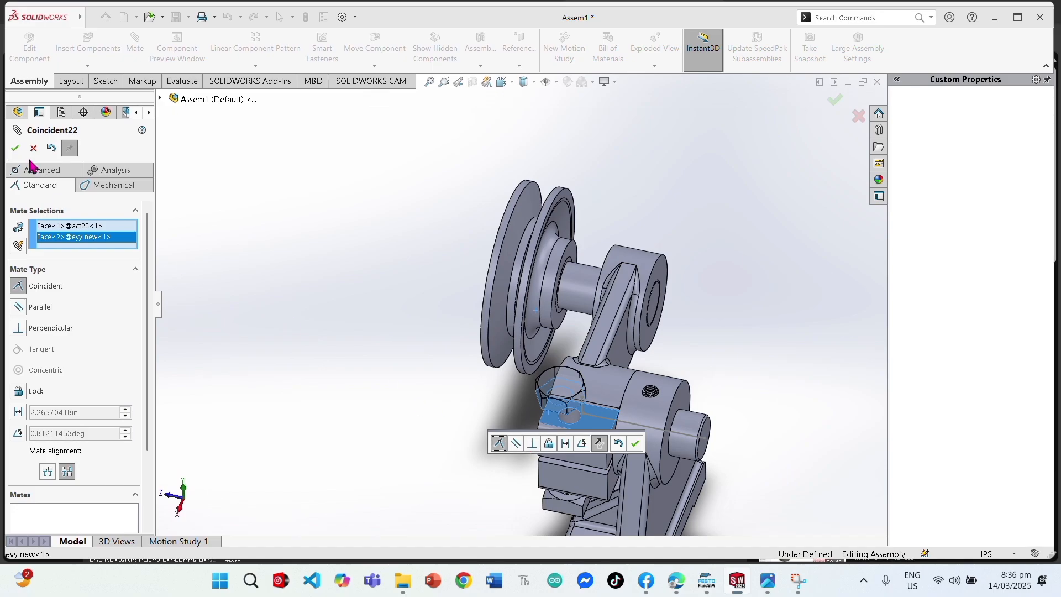
click(15, 148)
Close the mate command and move the act23 bolt across the clamp's flat face over the bolt hole
middle_drag(409, 409, 469, 260)
scroll(652, 382, down, 6)
scroll(578, 281, down, 4)
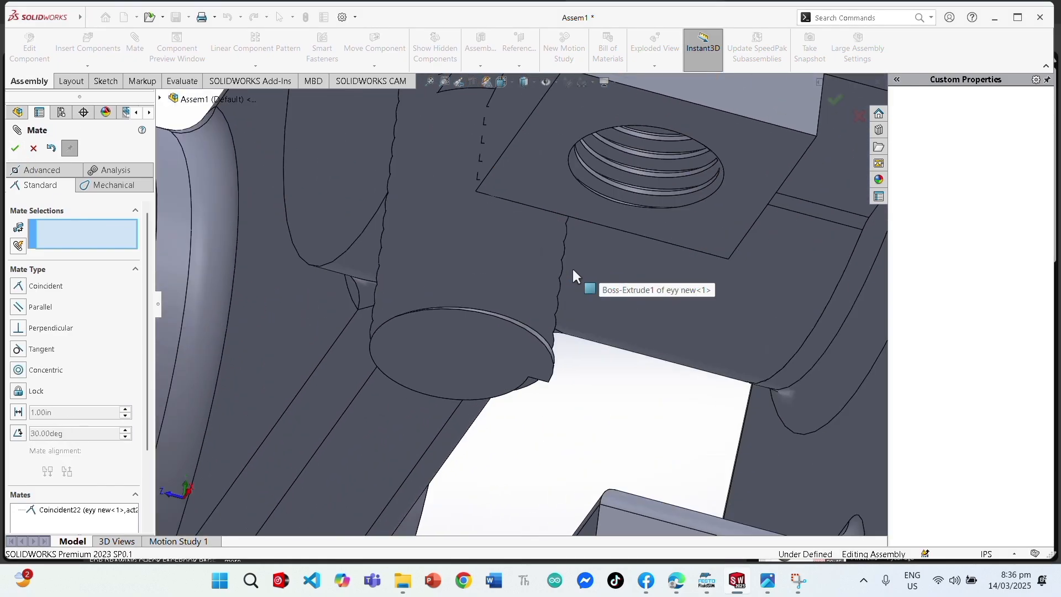
scroll(513, 303, up, 7)
scroll(441, 171, down, 2)
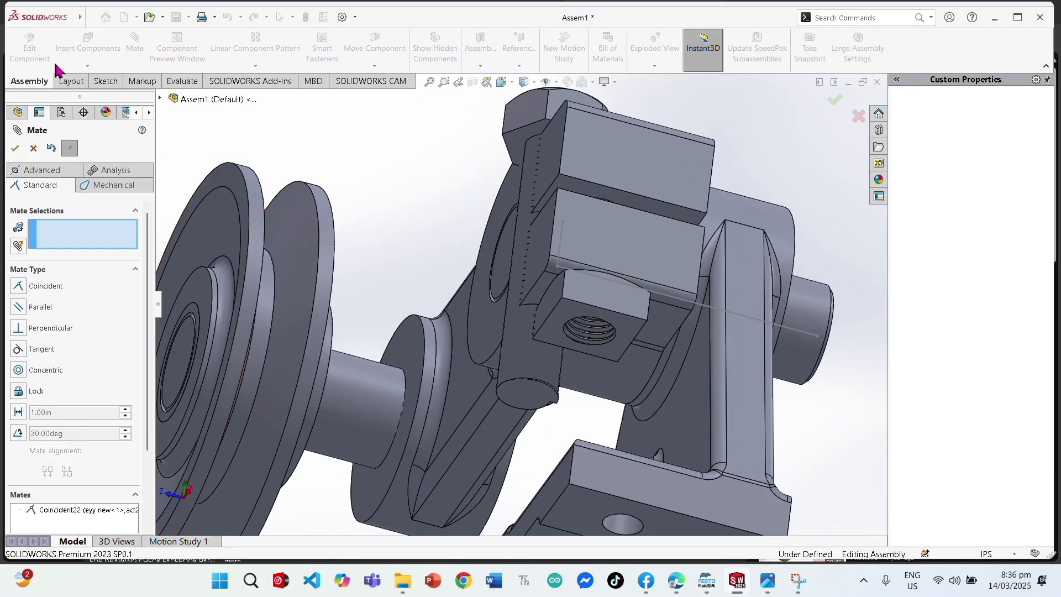
click(15, 149)
middle_drag(625, 298, 531, 409)
drag(471, 204, 458, 274)
middle_drag(421, 281, 332, 441)
scroll(332, 440, up, 5)
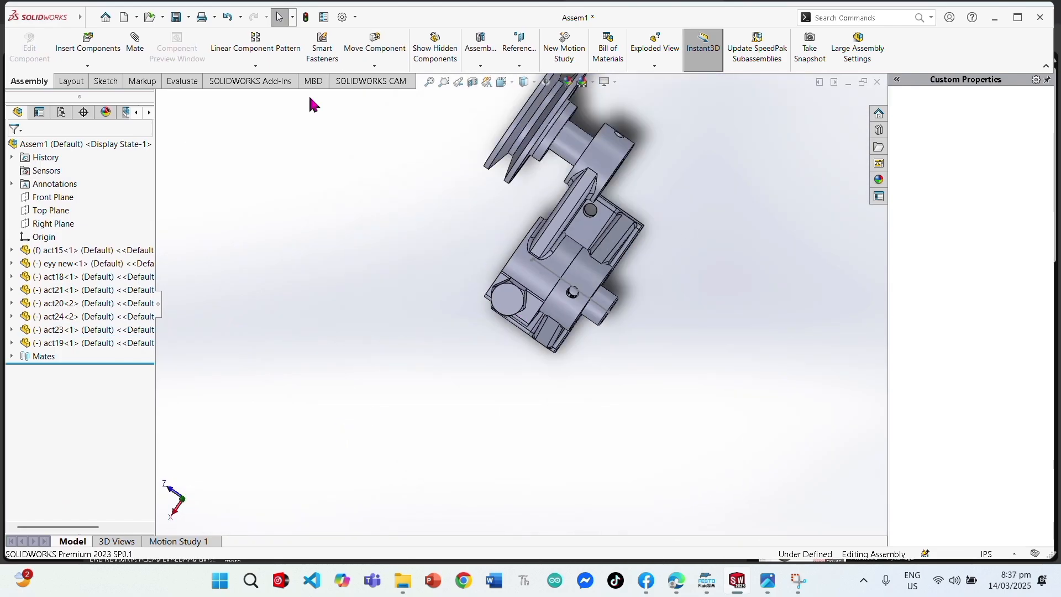
Nudge the act24 pin at the pulley end of the arm and examine the whole assembly from several directions
drag(576, 148, 671, 114)
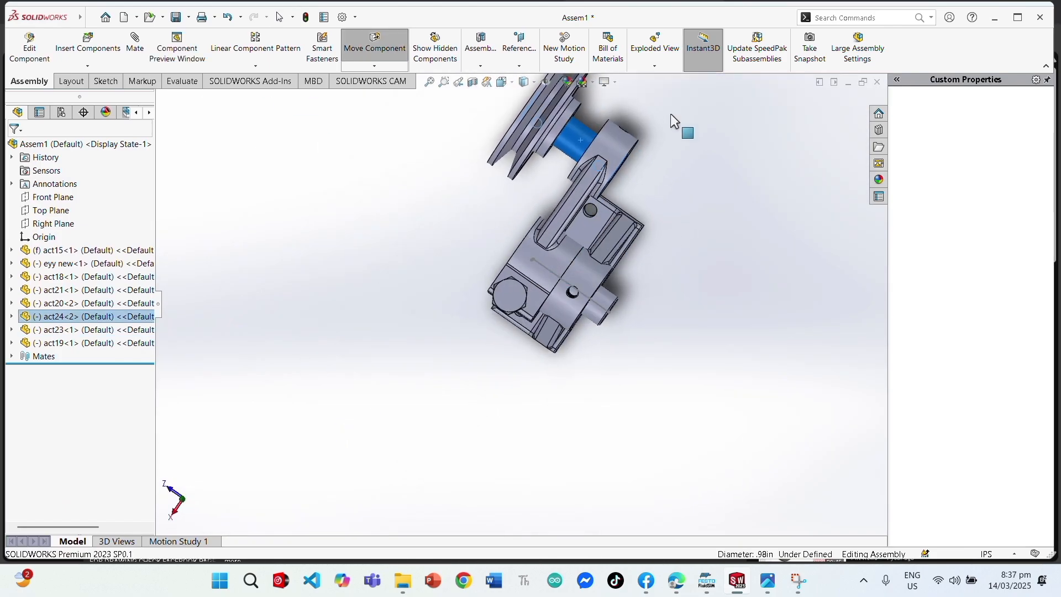
key(space)
click(834, 216)
middle_drag(454, 374, 546, 424)
click(664, 245)
middle_drag(618, 330, 534, 437)
key(Escape)
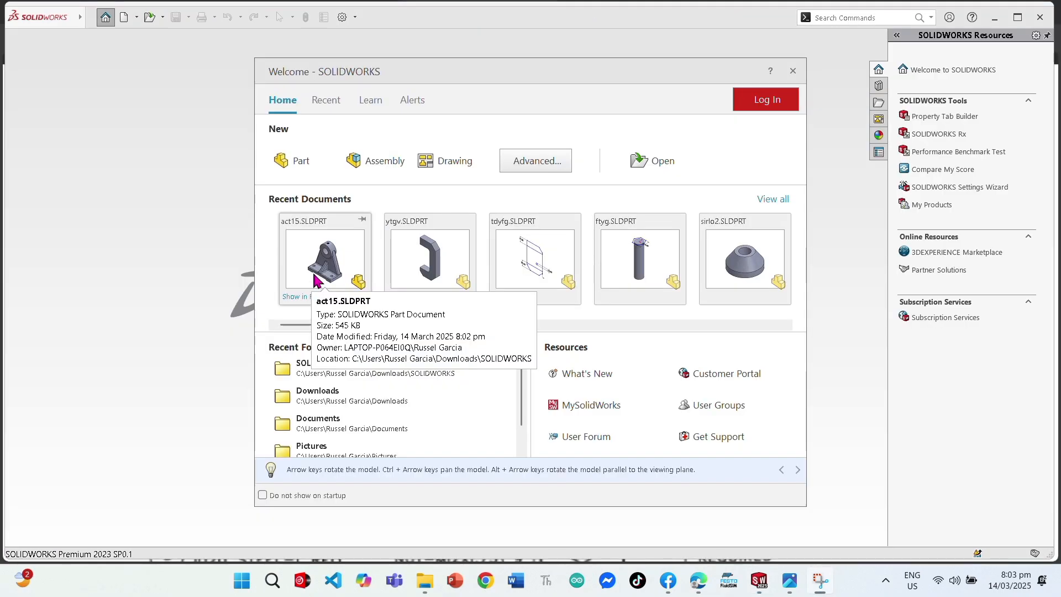
Open the recent part act15.SLDPRT and start a new assembly
click(314, 275)
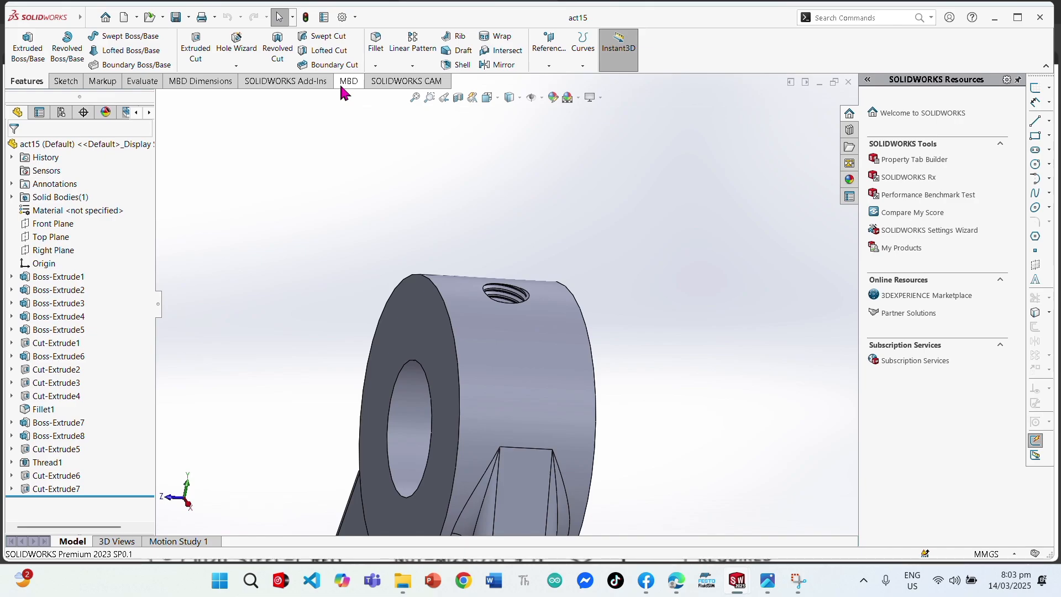
click(136, 17)
click(165, 62)
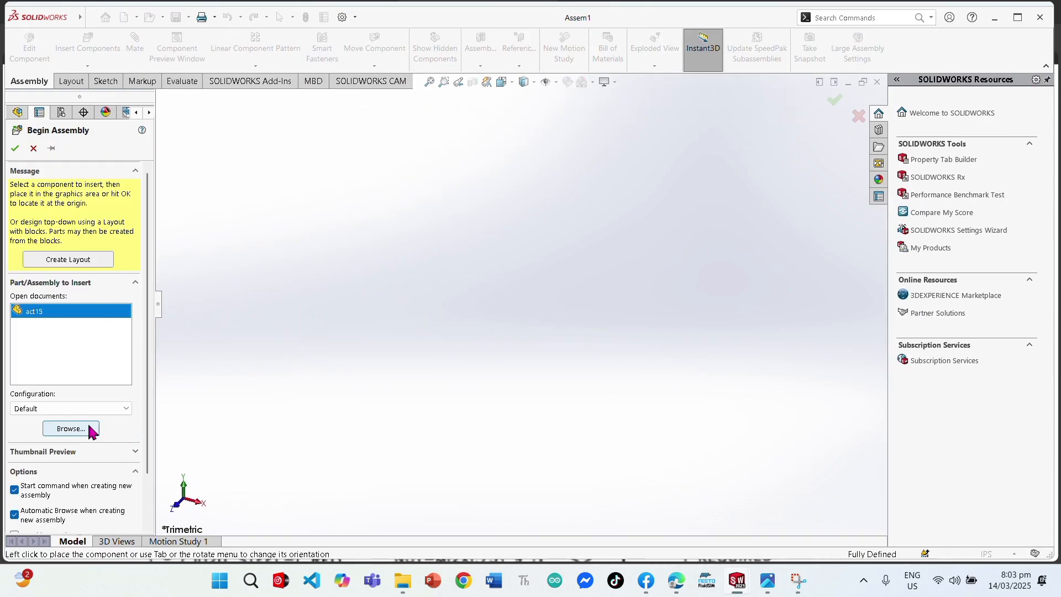
Insert the act15 bracket from the Downloads\SOLIDWORKS folder as the first component of the new assembly
click(70, 428)
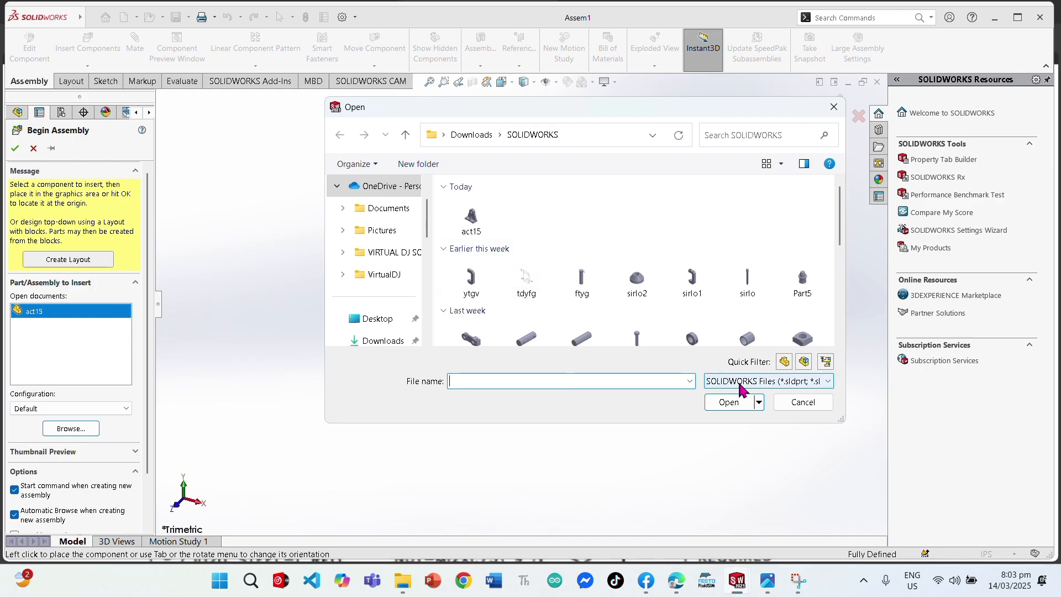
click(484, 237)
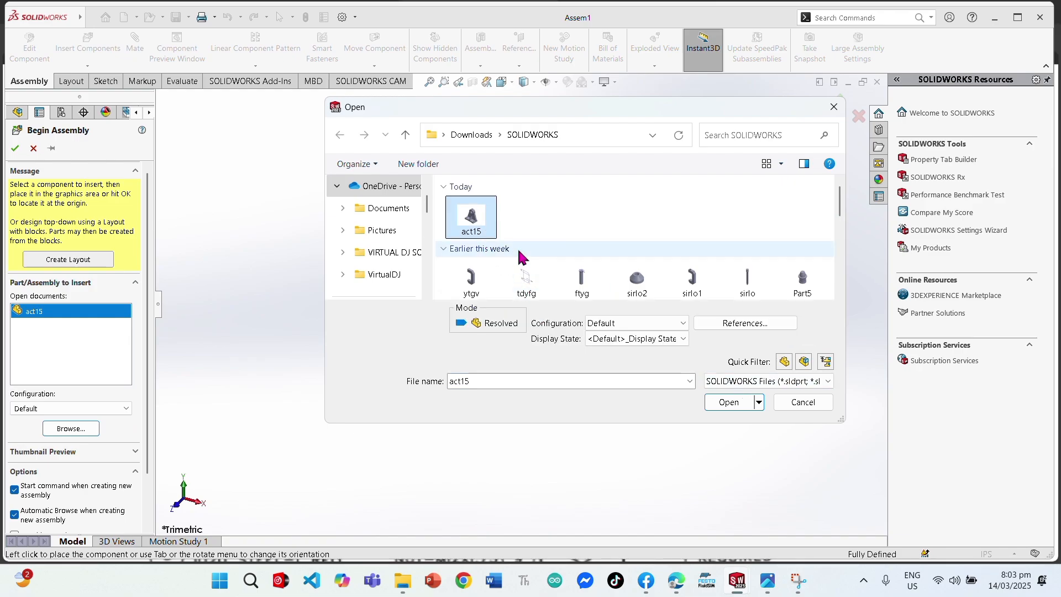
click(728, 406)
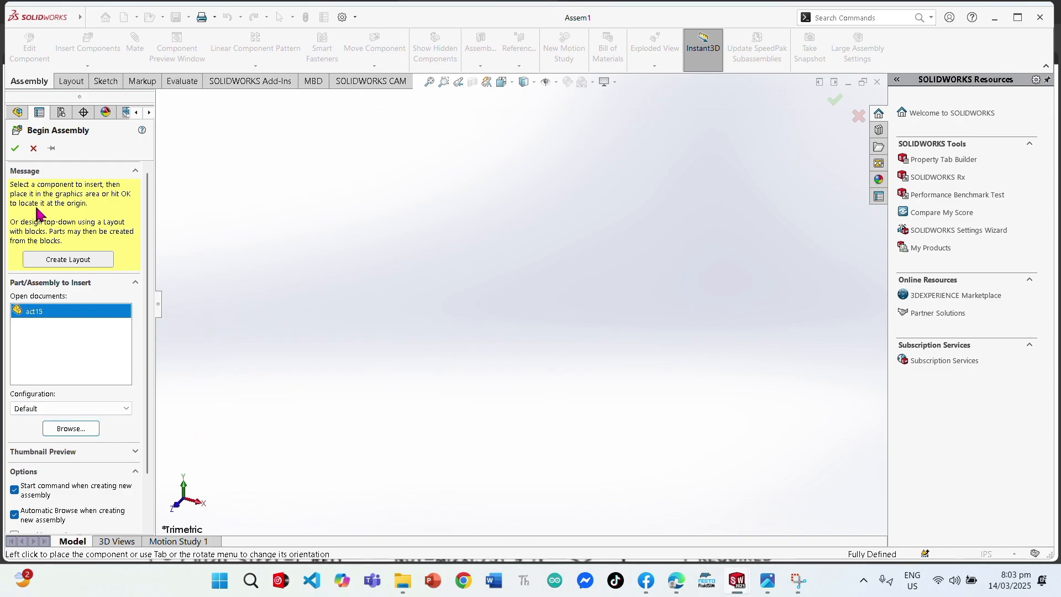
click(173, 246)
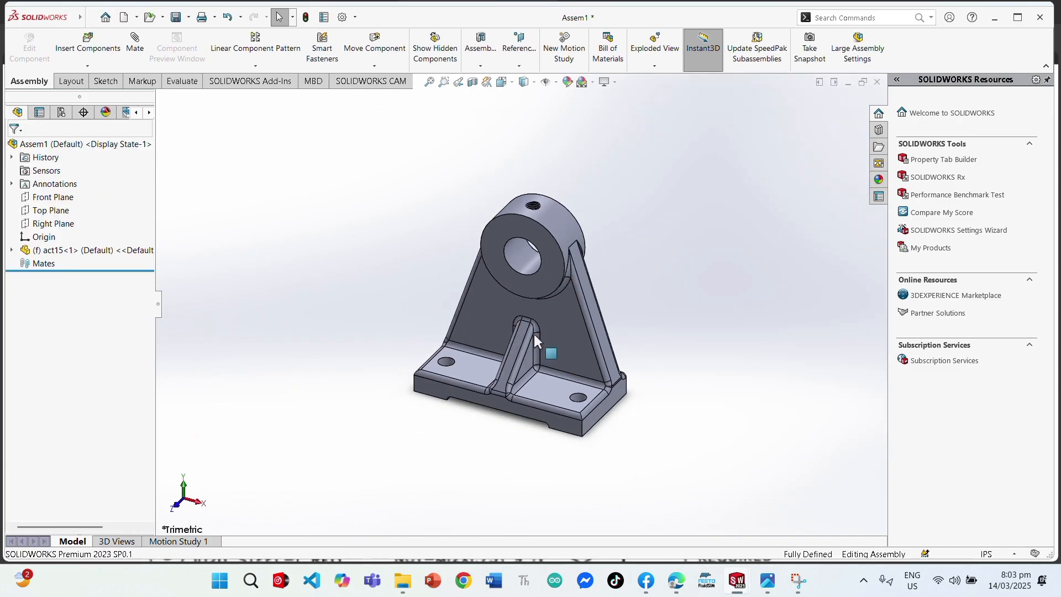
click(556, 84)
click(629, 170)
click(566, 226)
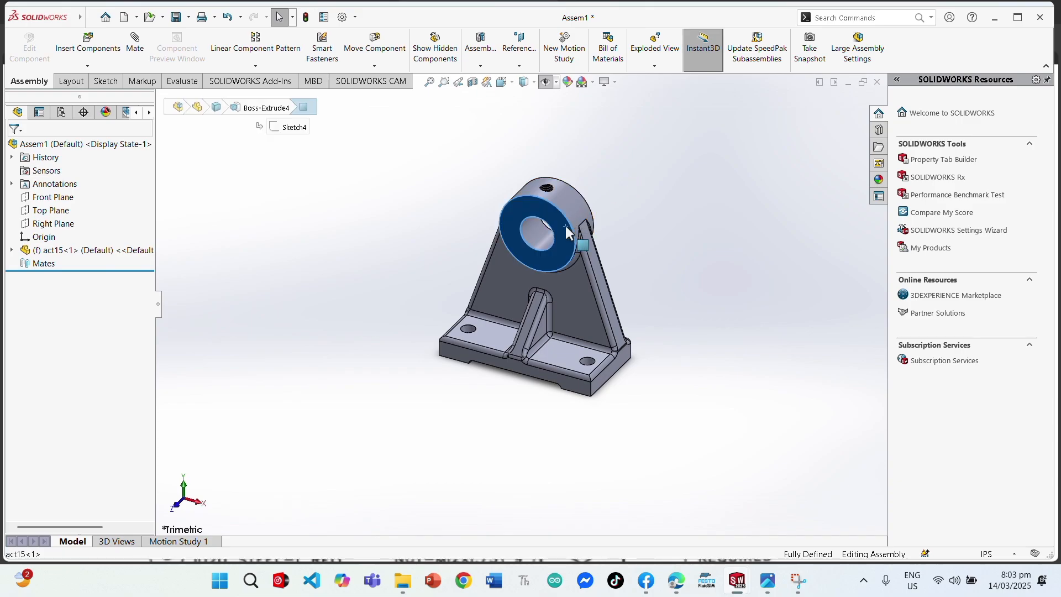
click(572, 276)
click(713, 275)
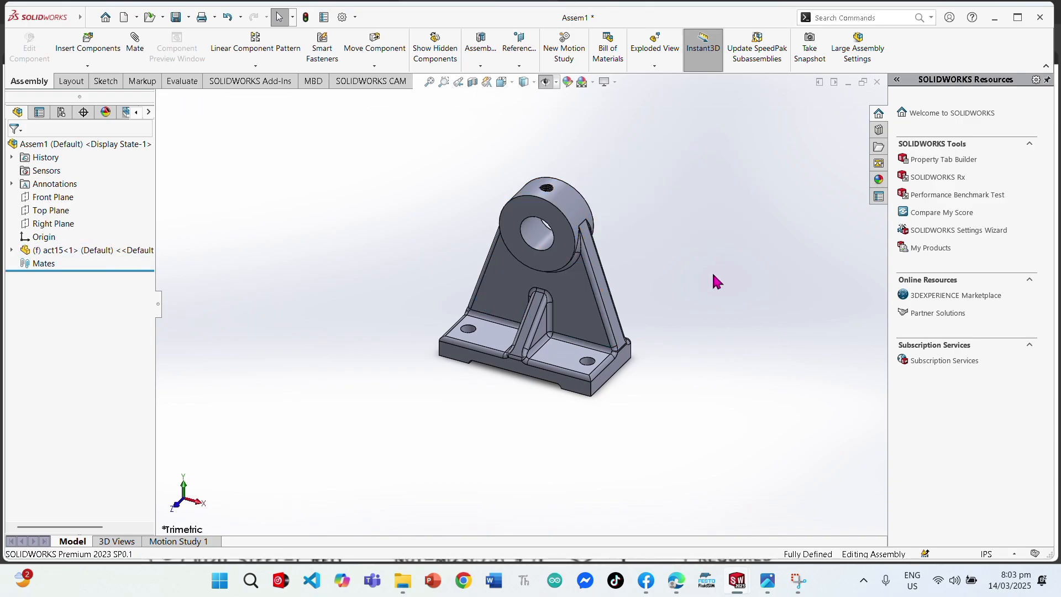
Turn on the display of origins in the assembly and leave the color appearance command without applying a color
click(567, 82)
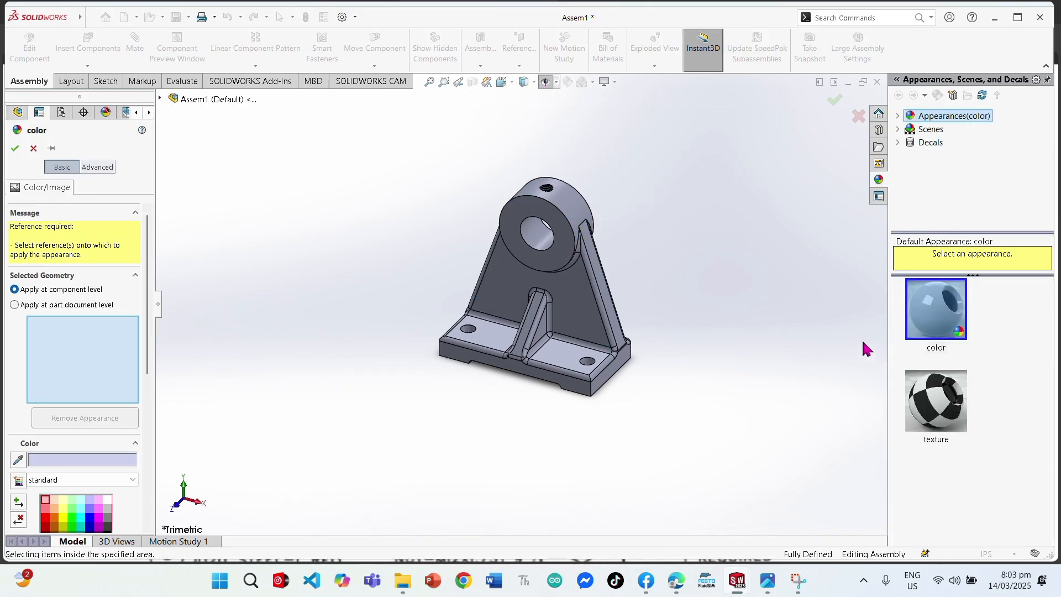
click(556, 84)
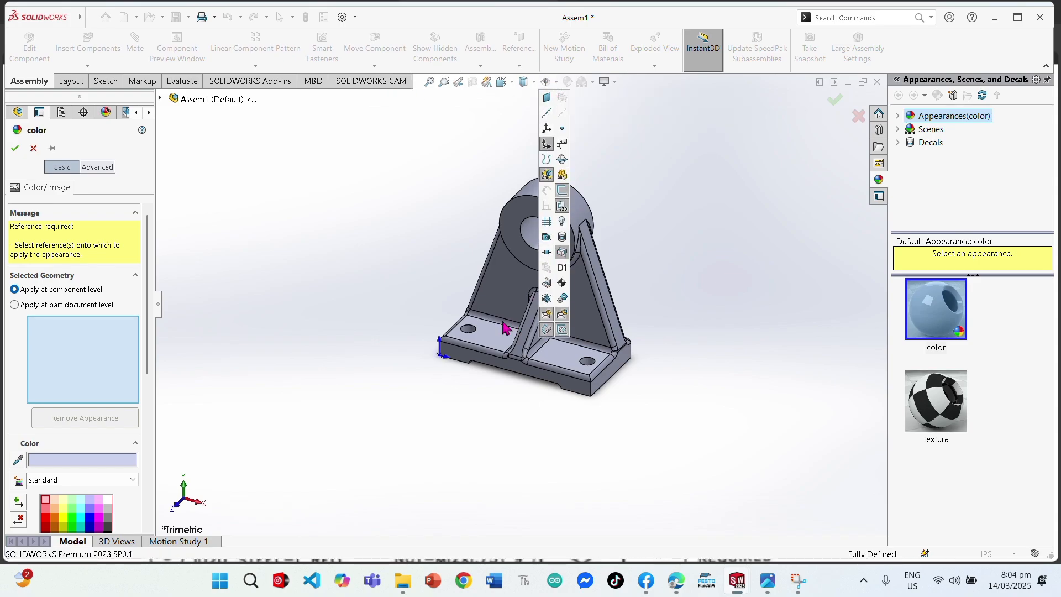
scroll(466, 164, down, 2)
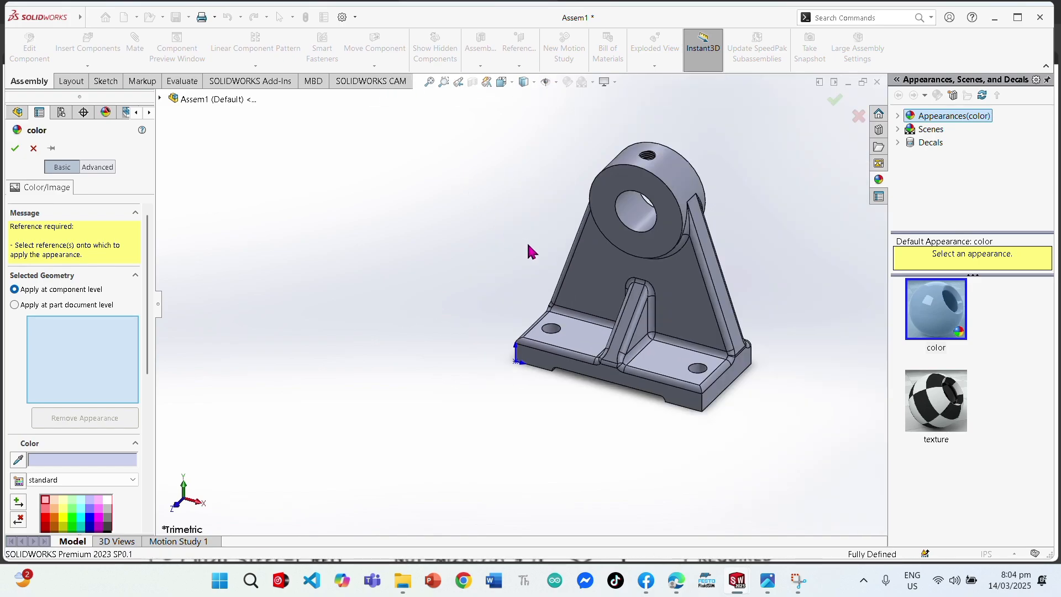
click(529, 360)
right_click(533, 357)
click(485, 427)
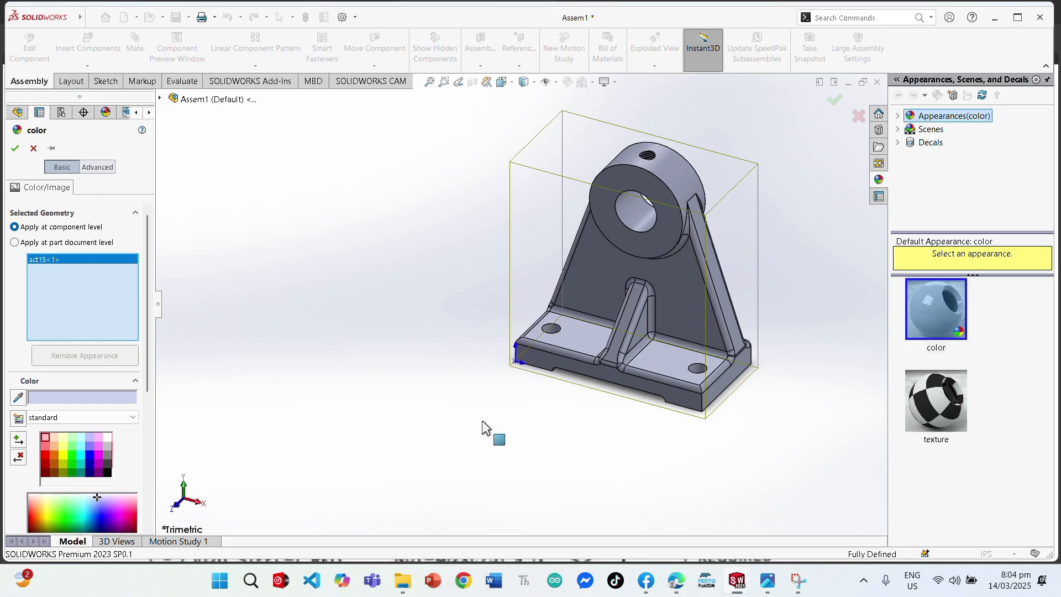
click(35, 149)
Float the act15 bracket and move it away from the assembly origin
right_click(521, 357)
click(559, 363)
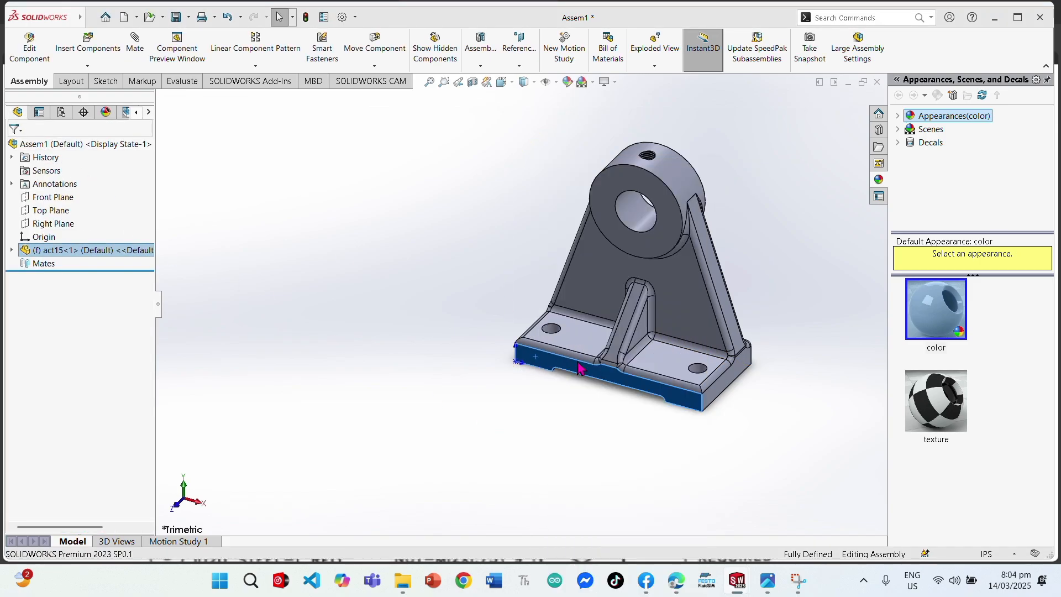
drag(556, 360, 583, 344)
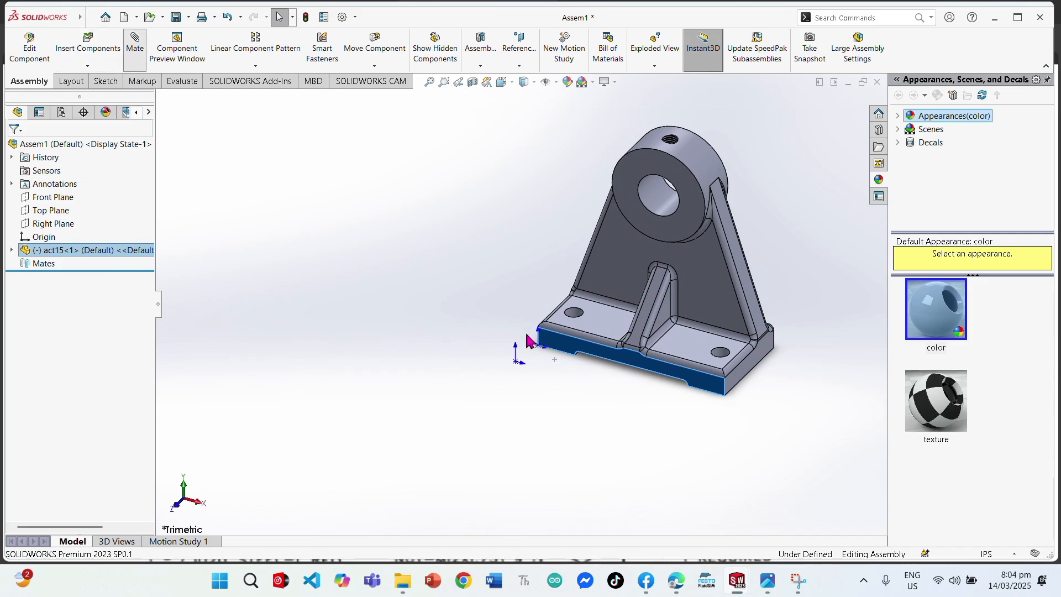
scroll(540, 346, down, 6)
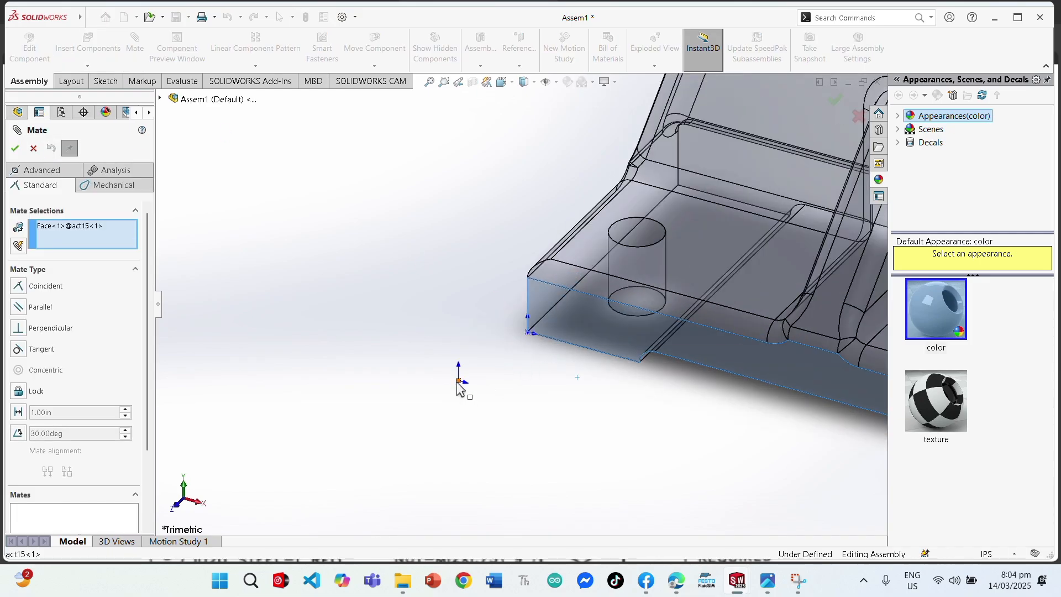
click(462, 385)
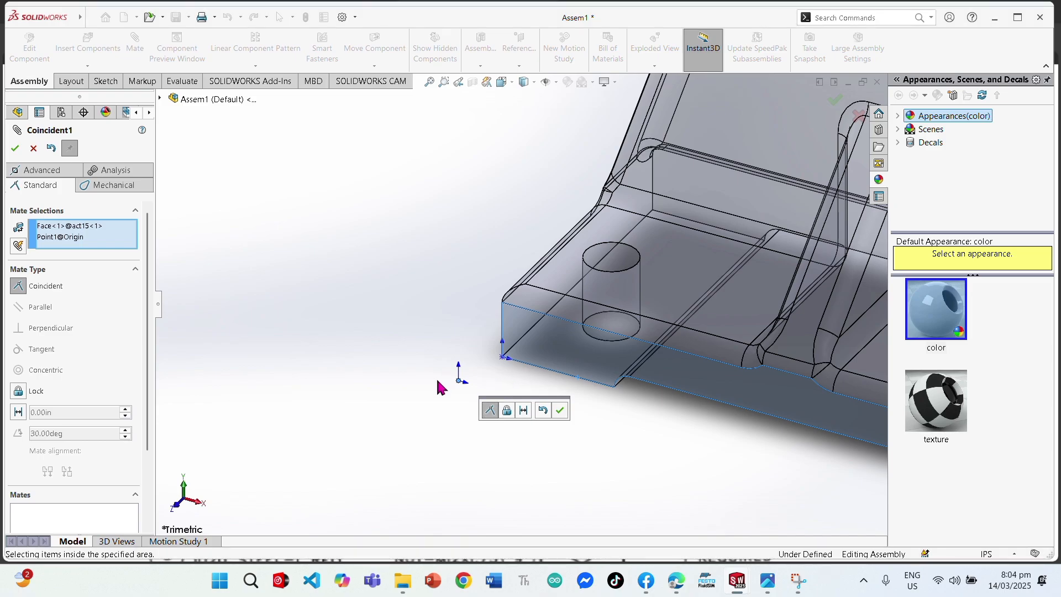
click(33, 149)
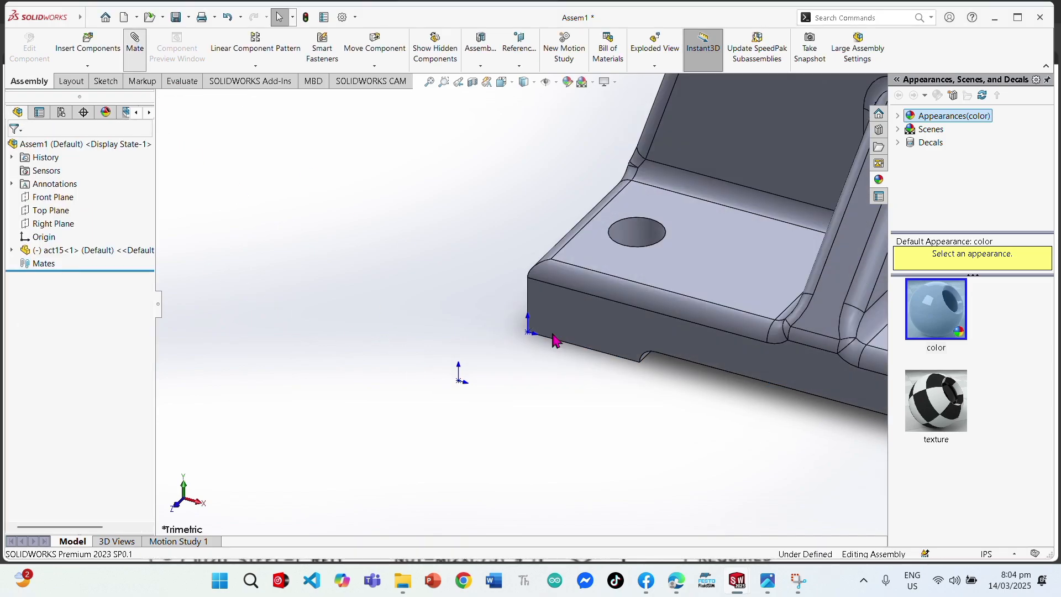
Add a coincident mate between the lower front corner vertex of the act15 bracket's base and the assembly origin
key(Return)
click(528, 332)
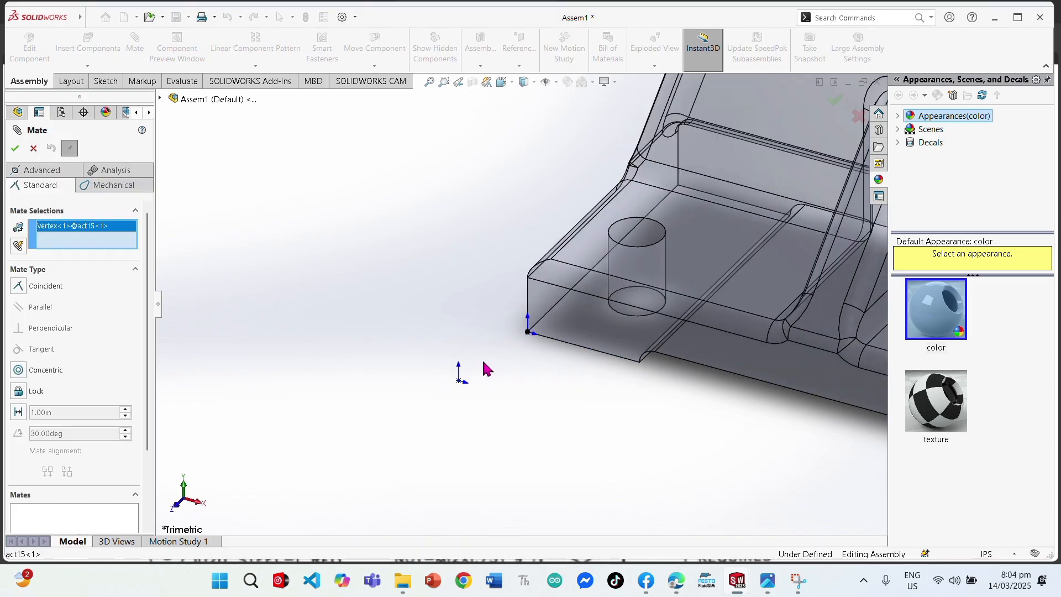
click(459, 382)
click(545, 402)
scroll(642, 243, up, 7)
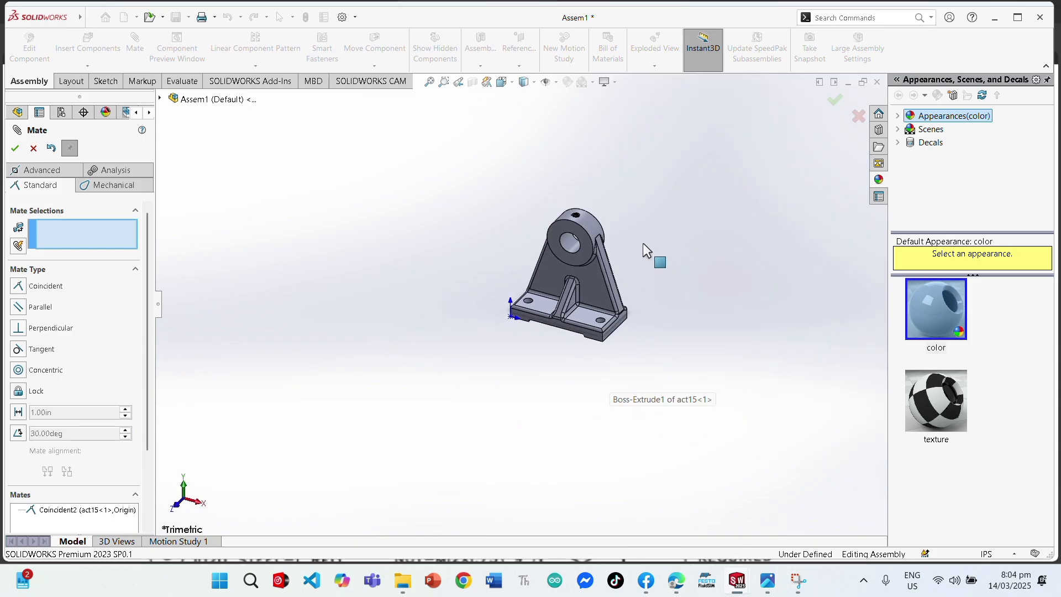
scroll(642, 243, down, 4)
click(15, 148)
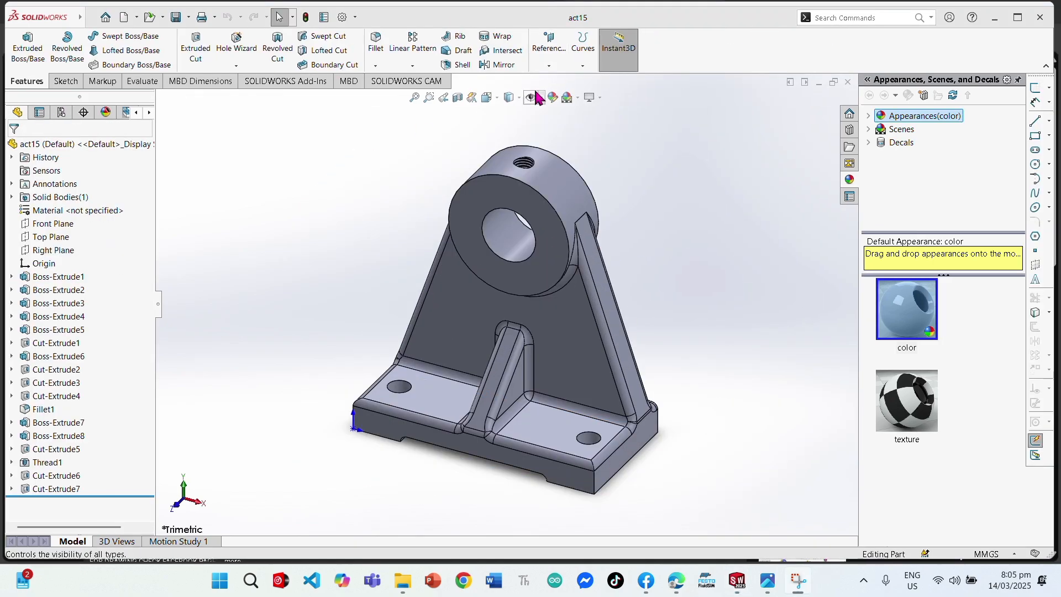
Turn off the display of origins in the act15 part window
click(540, 98)
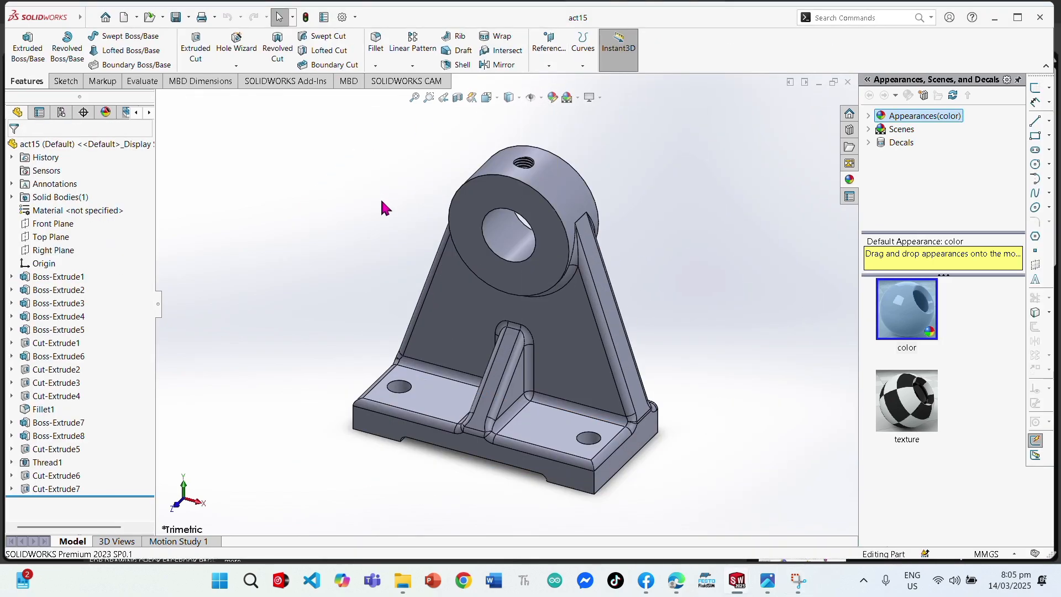
right_click(449, 444)
click(433, 356)
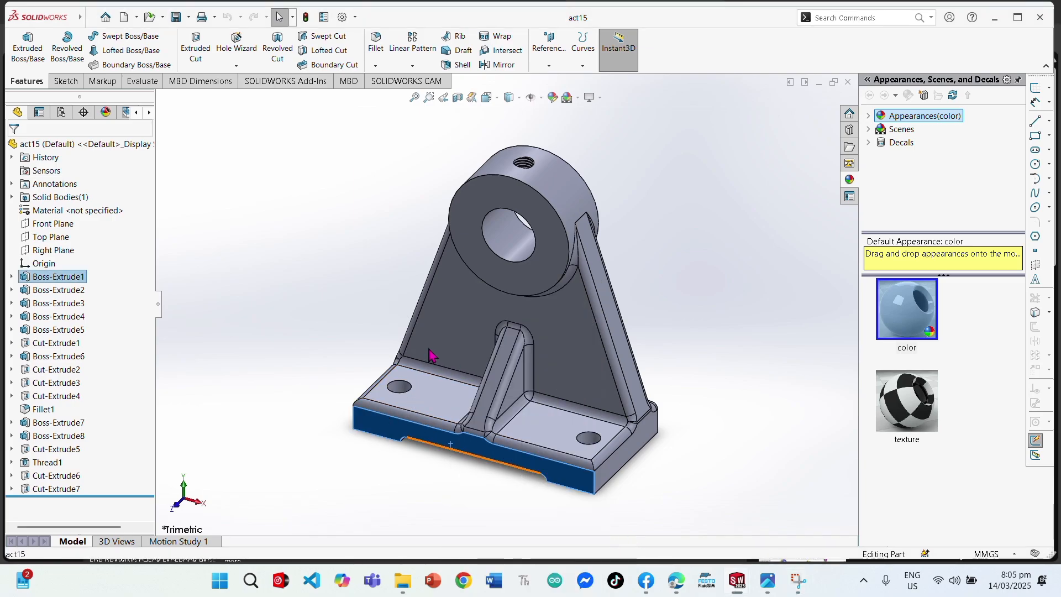
right_click(430, 357)
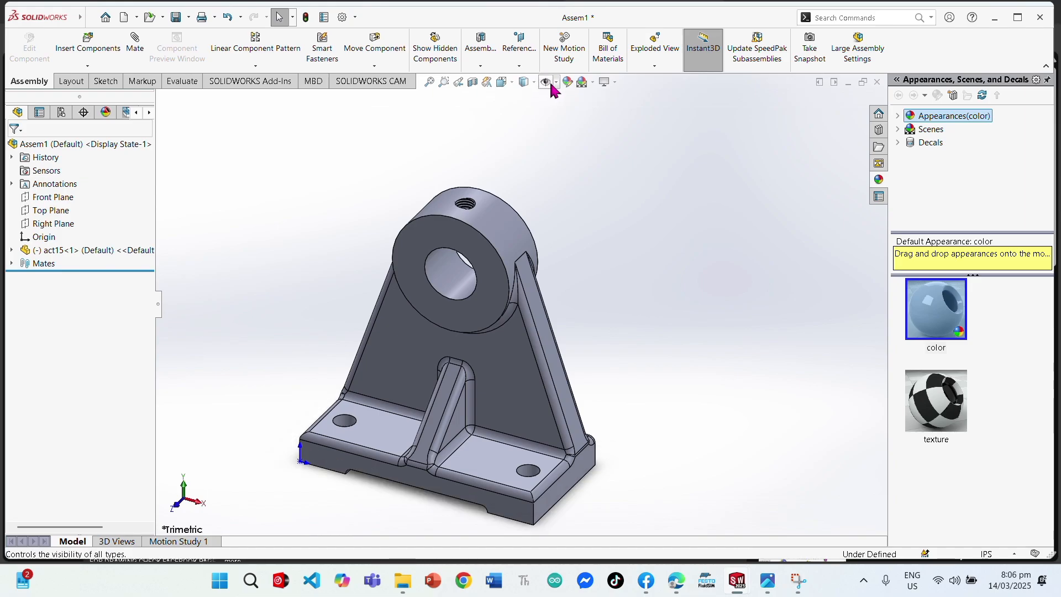
Hide the origins in the Assem1 assembly and fix the act15 bracket in place
click(556, 83)
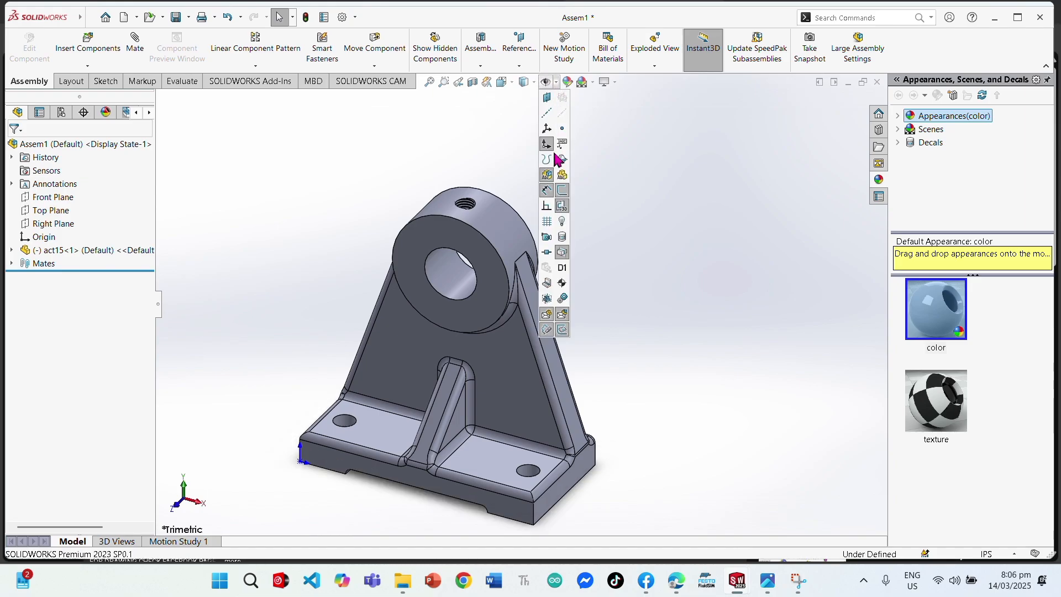
right_click(324, 464)
click(395, 354)
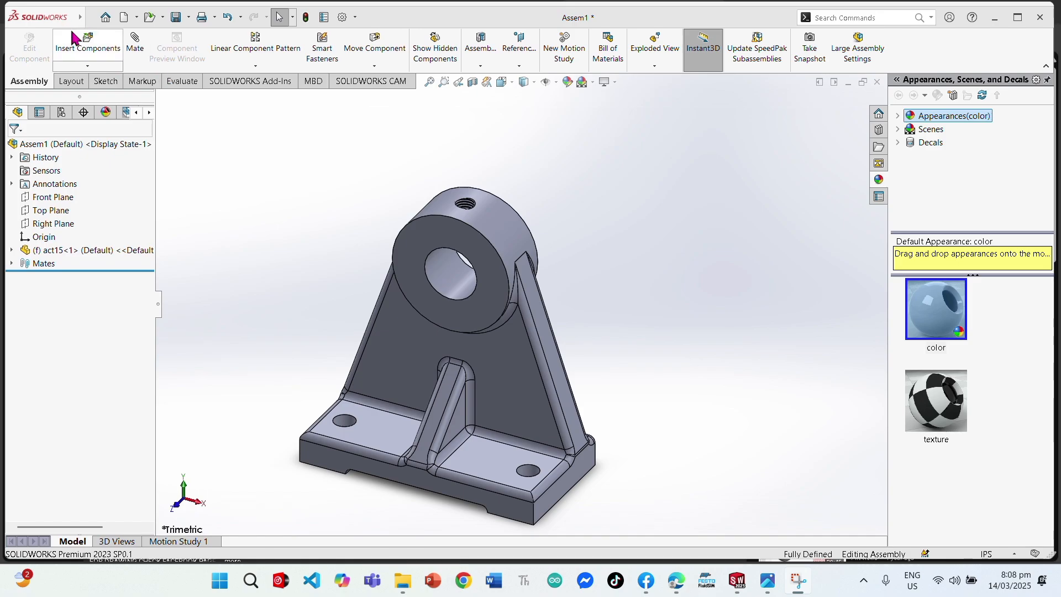
Insert the eyy new part from the SOLIDWORKS downloads folder and place it beside the act15 bracket, to its right
click(75, 38)
click(76, 387)
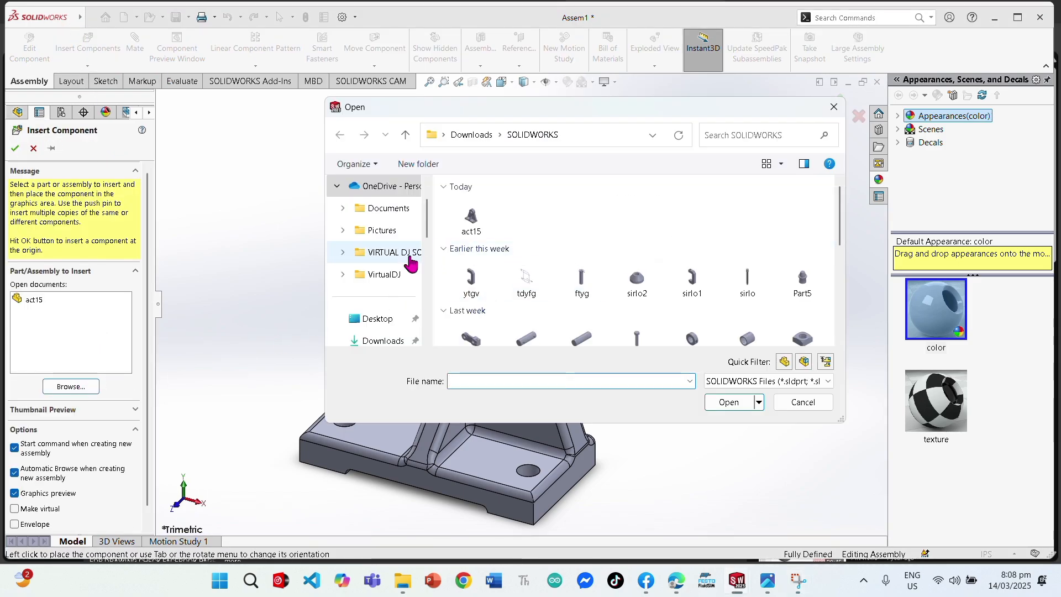
click(383, 341)
double_click(479, 253)
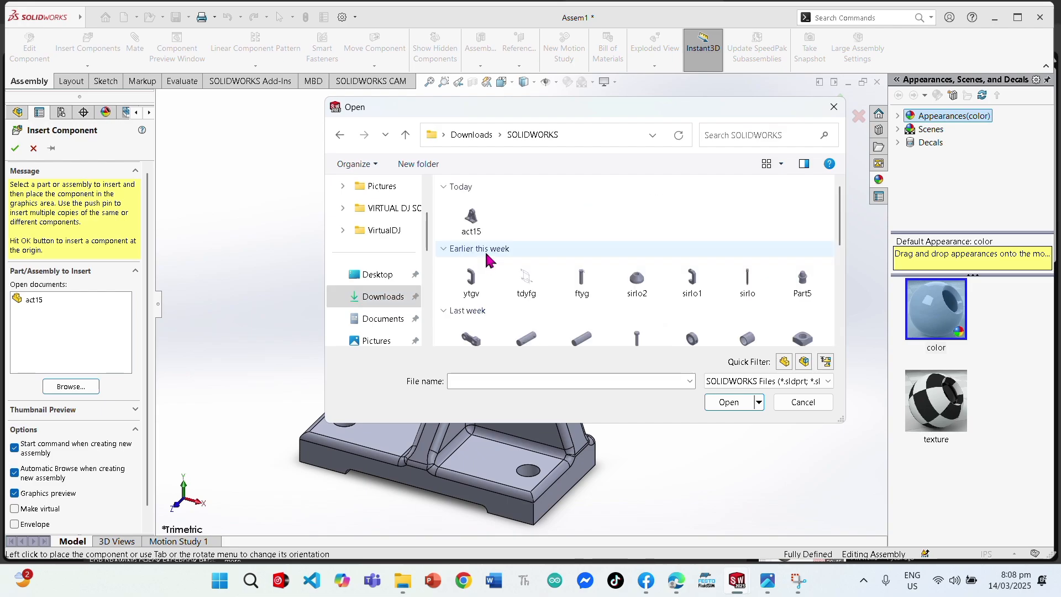
scroll(691, 254, down, 5)
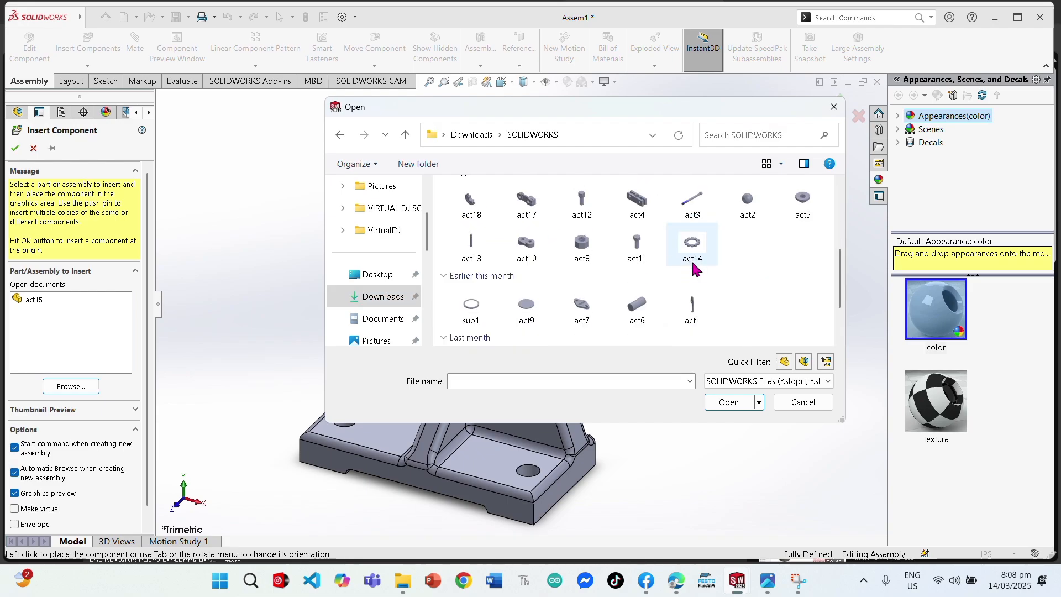
scroll(694, 269, up, 3)
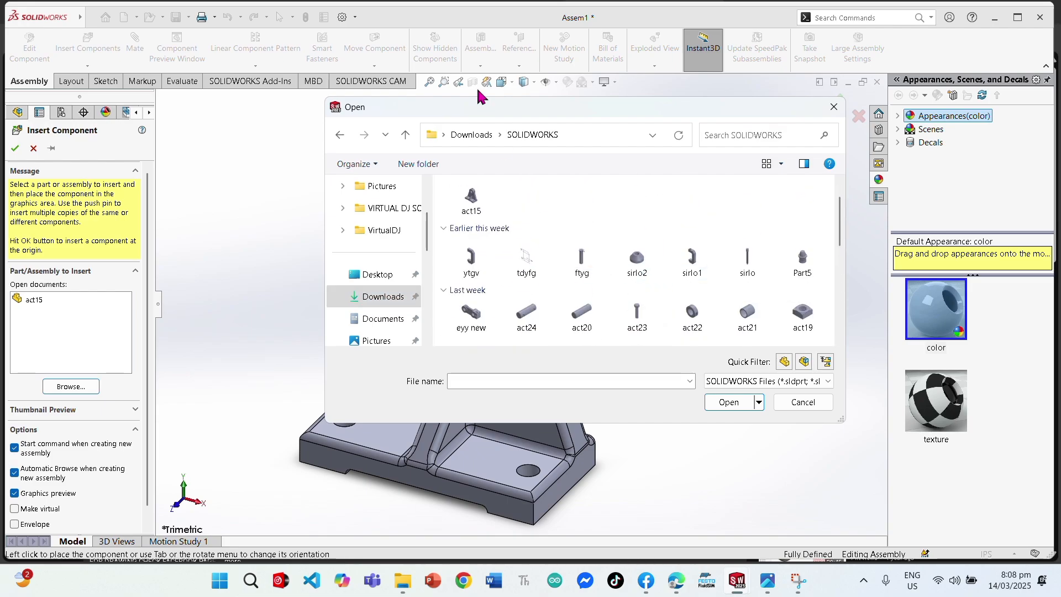
scroll(691, 265, down, 4)
scroll(748, 310, up, 2)
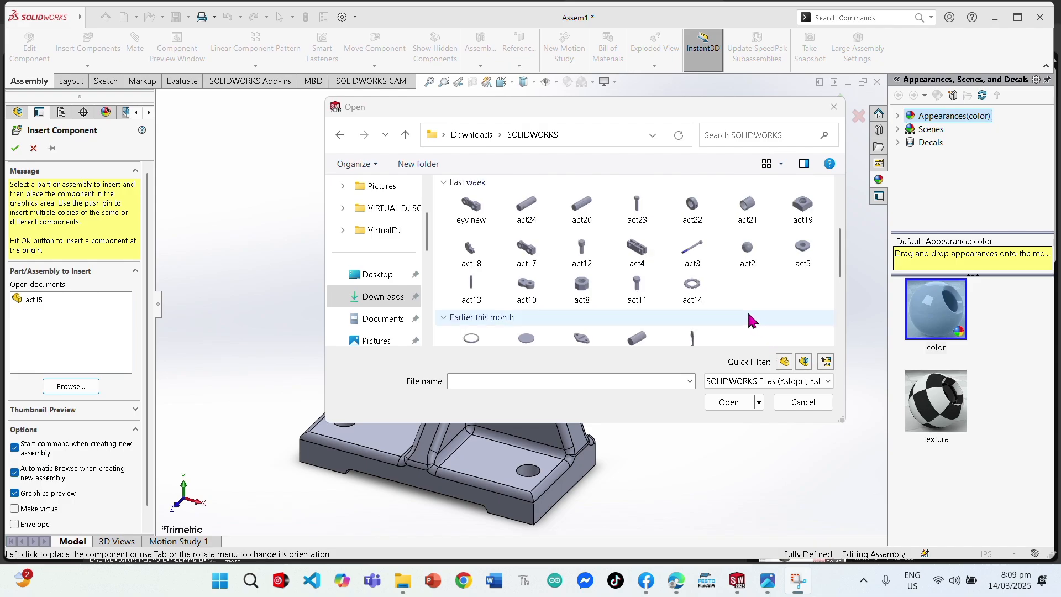
click(469, 208)
click(729, 402)
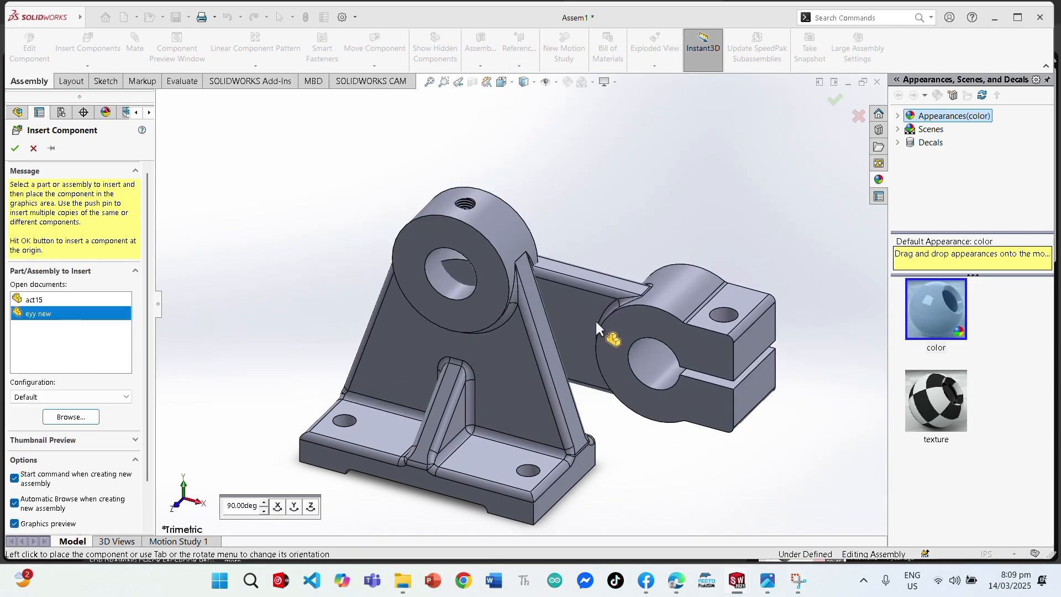
click(712, 249)
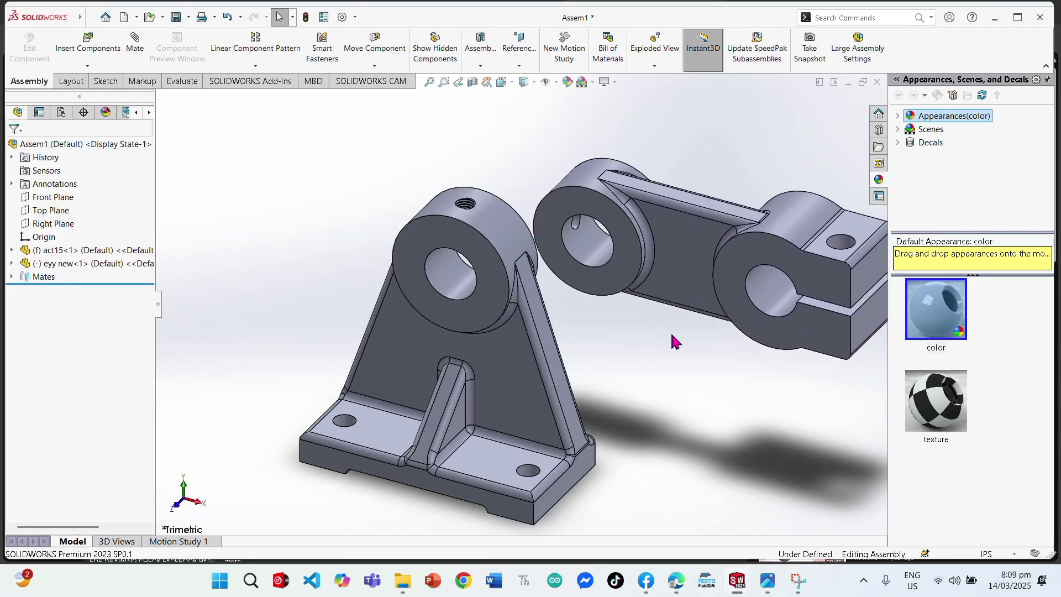
Insert the act21 bushing and place it in free space to the upper left of the act15 bracket
click(88, 44)
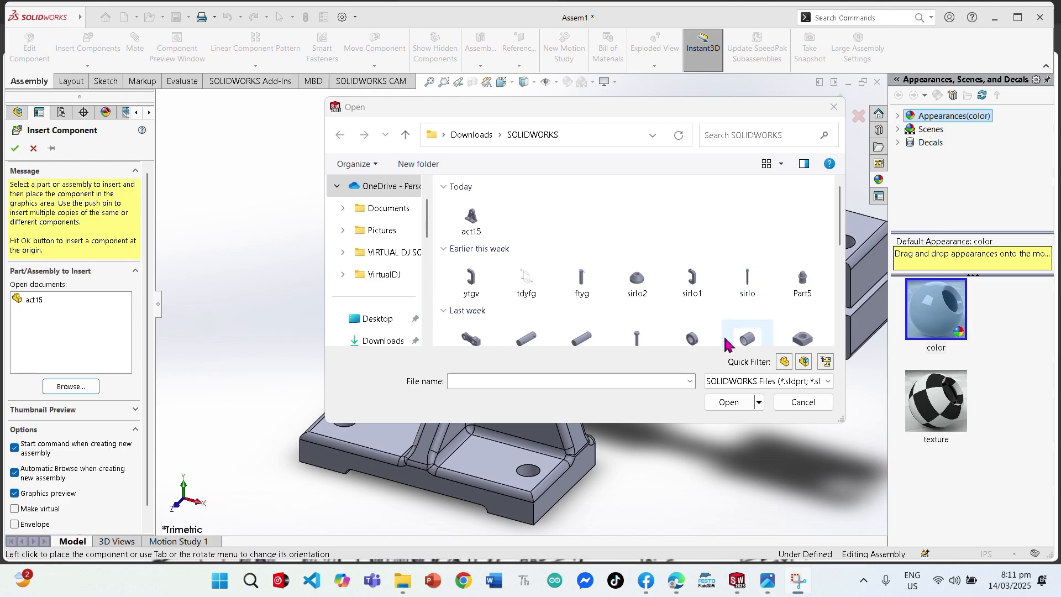
scroll(727, 345, down, 2)
click(743, 339)
click(729, 401)
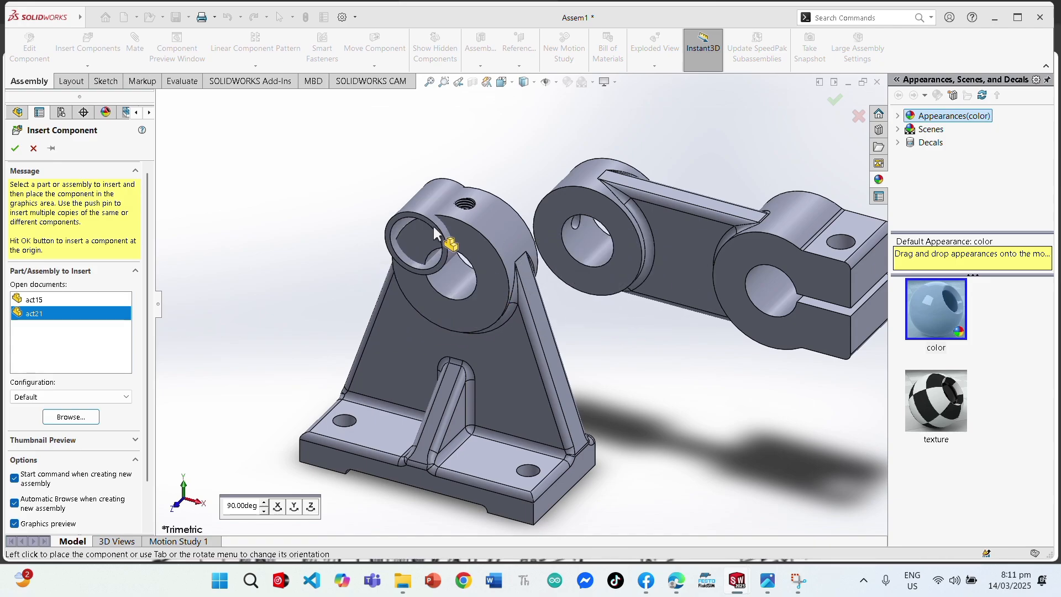
click(313, 215)
Insert the act18 pulley and place it to the left of the act21 bushing
click(89, 47)
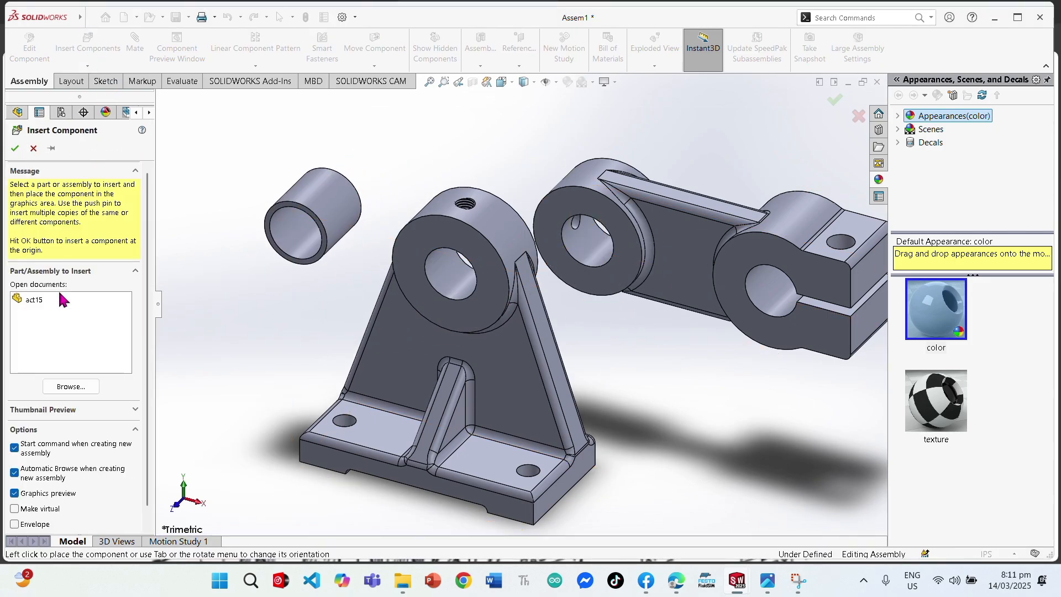
click(83, 388)
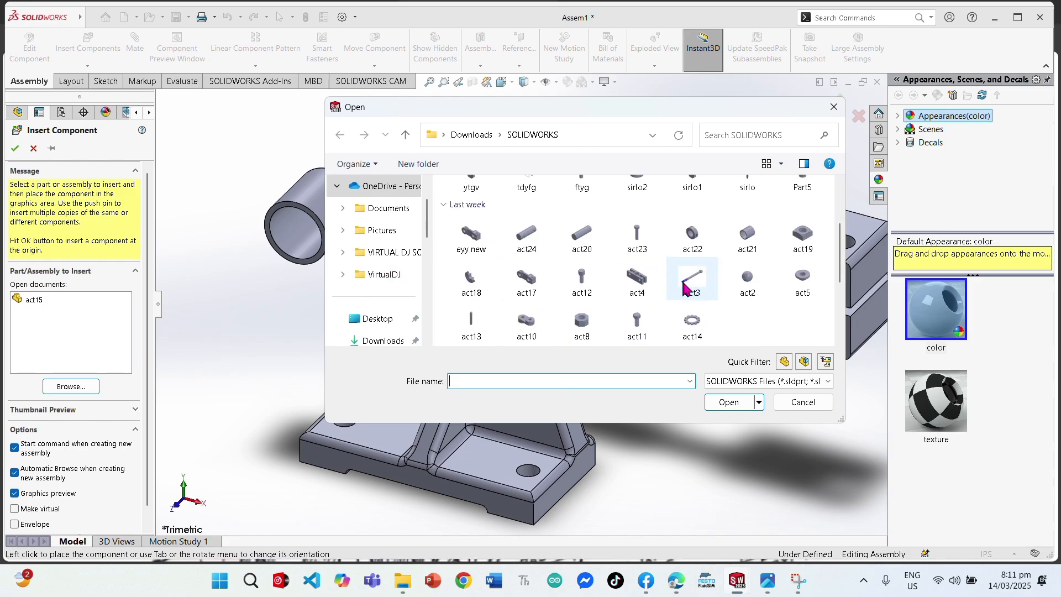
double_click(471, 278)
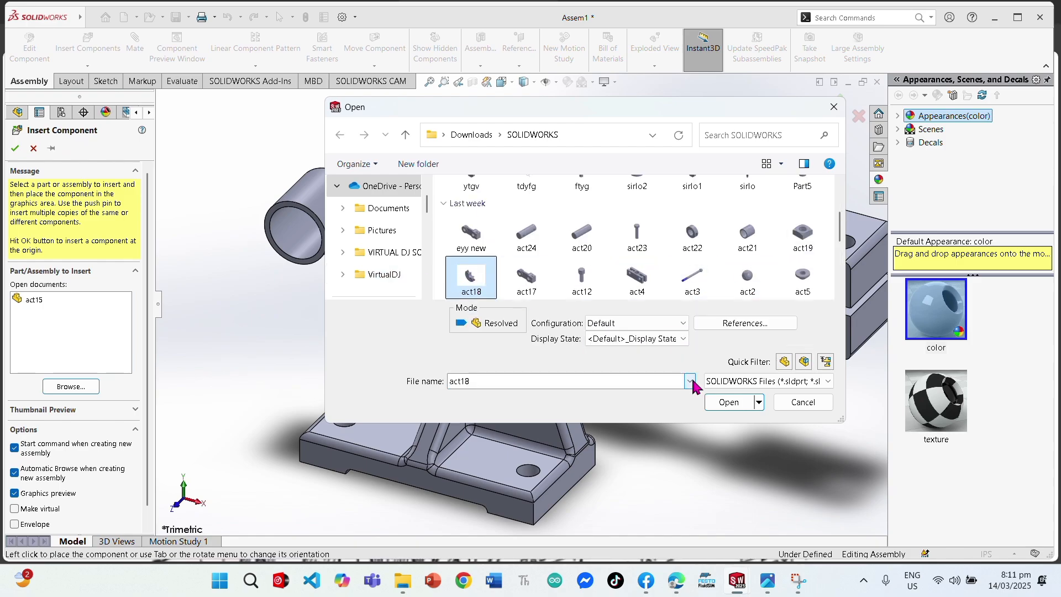
scroll(352, 257, up, 2)
click(320, 243)
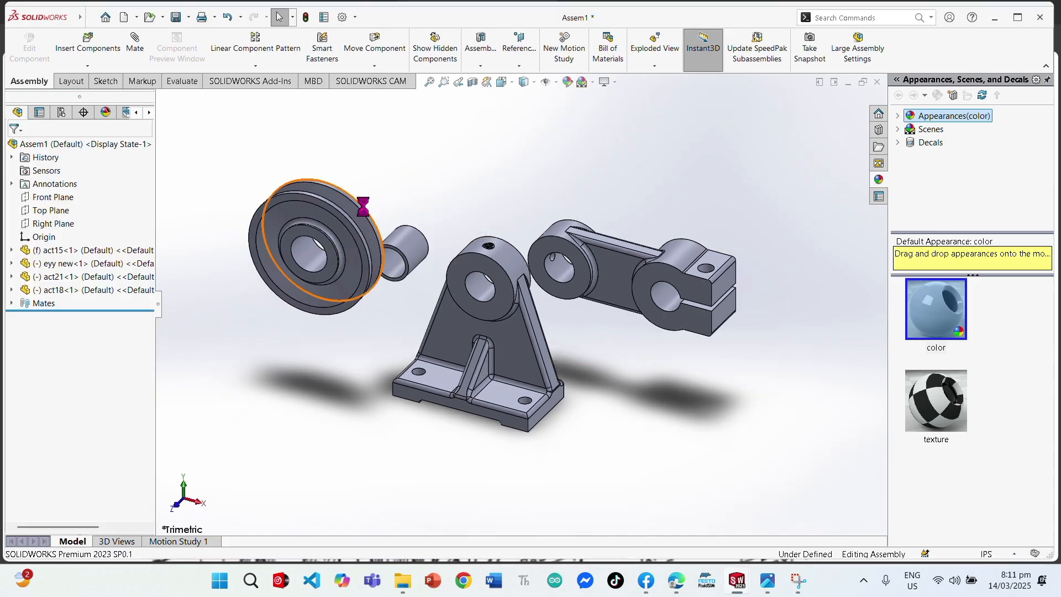
Add a concentric mate between the act18 pulley's bore and the inner cylindrical face of the act21 bushing
scroll(362, 208, down, 4)
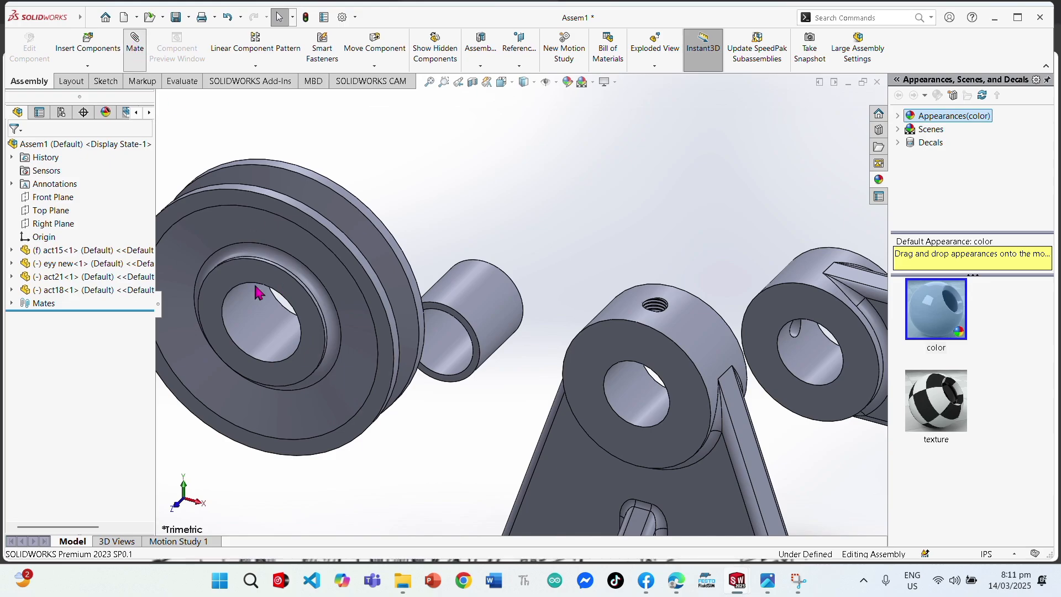
key(m)
click(267, 323)
click(446, 359)
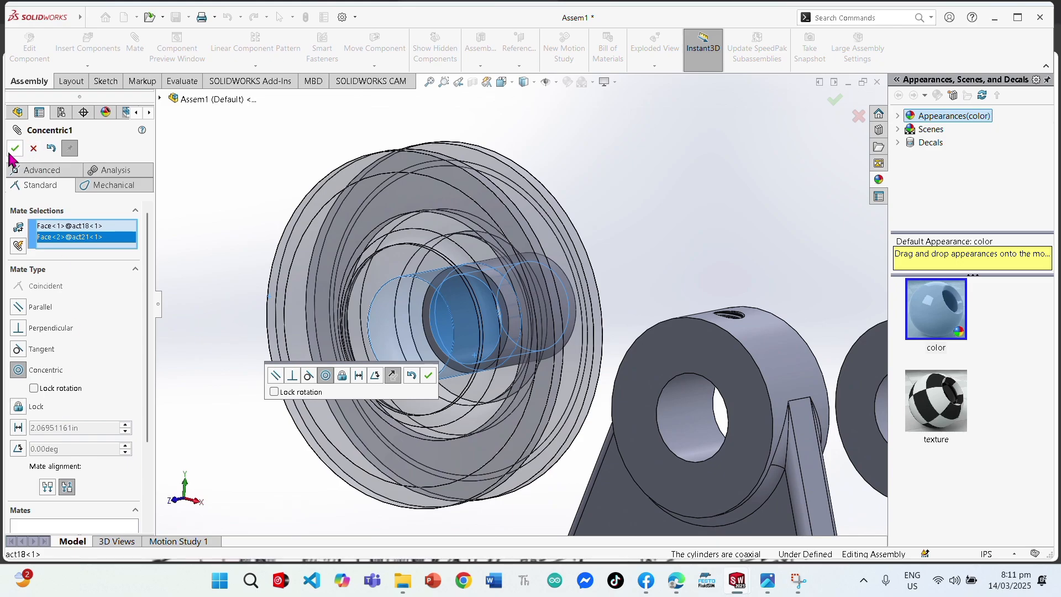
scroll(105, 412, down, 3)
scroll(72, 229, up, 2)
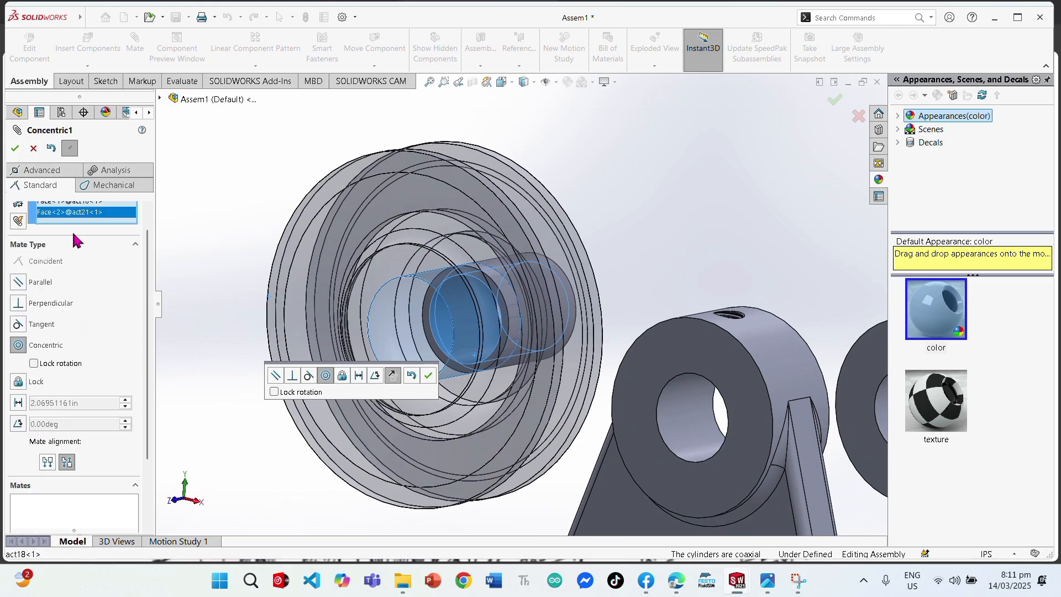
click(42, 184)
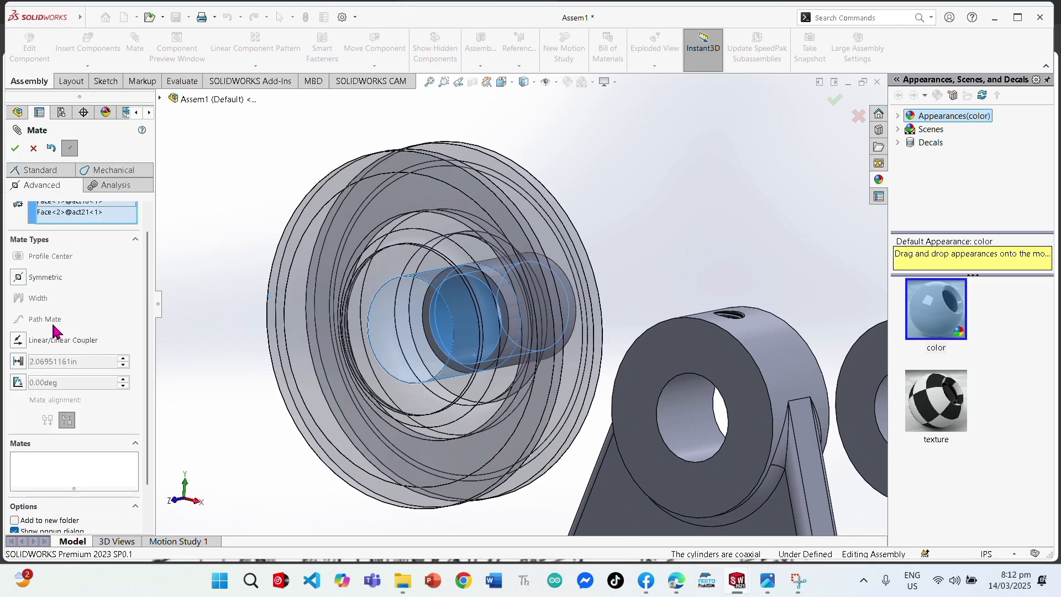
click(53, 171)
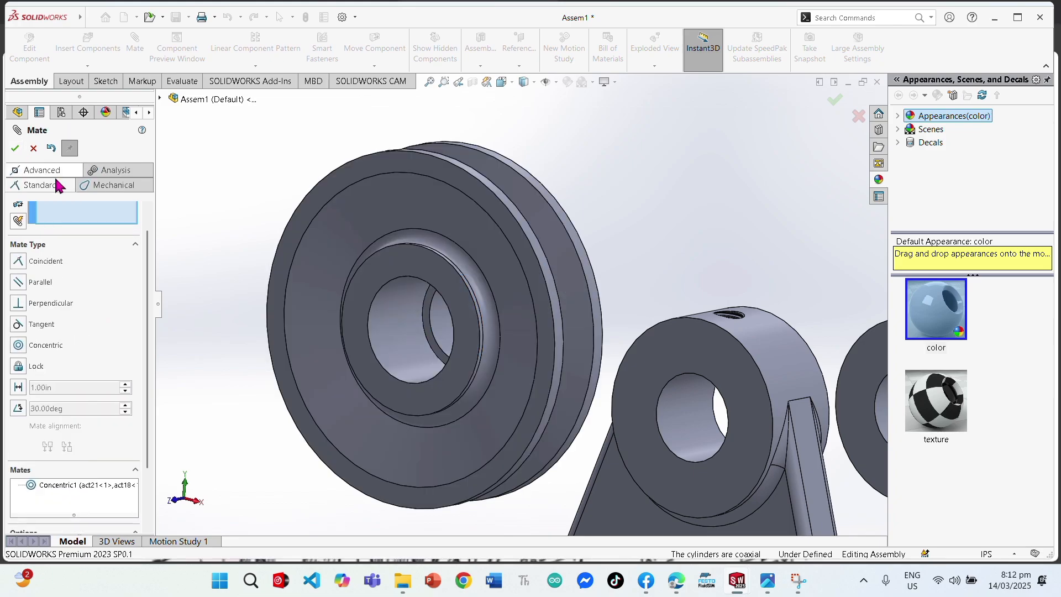
middle_drag(287, 237, 312, 287)
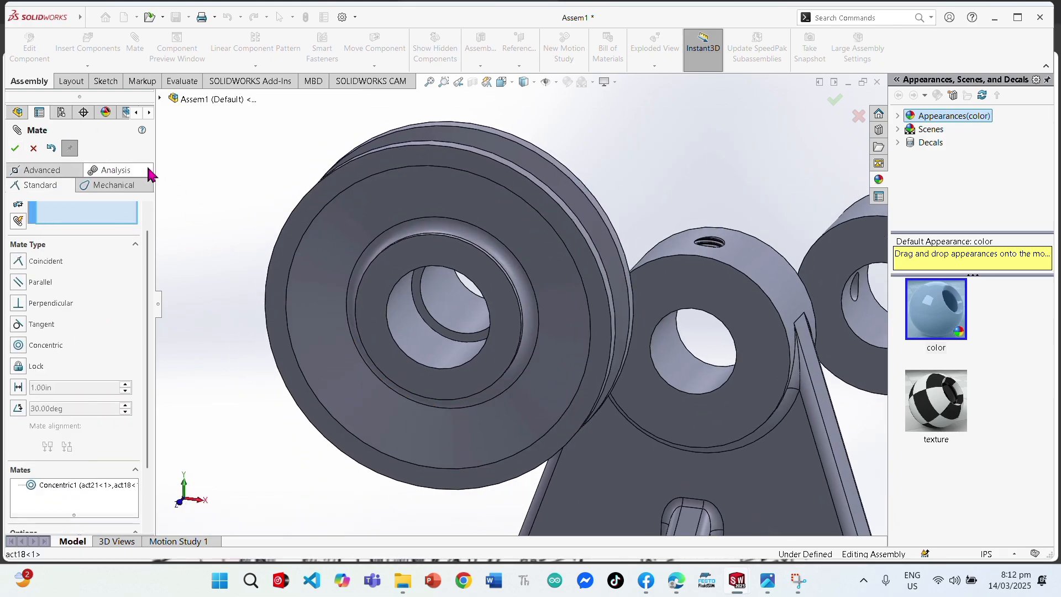
click(16, 148)
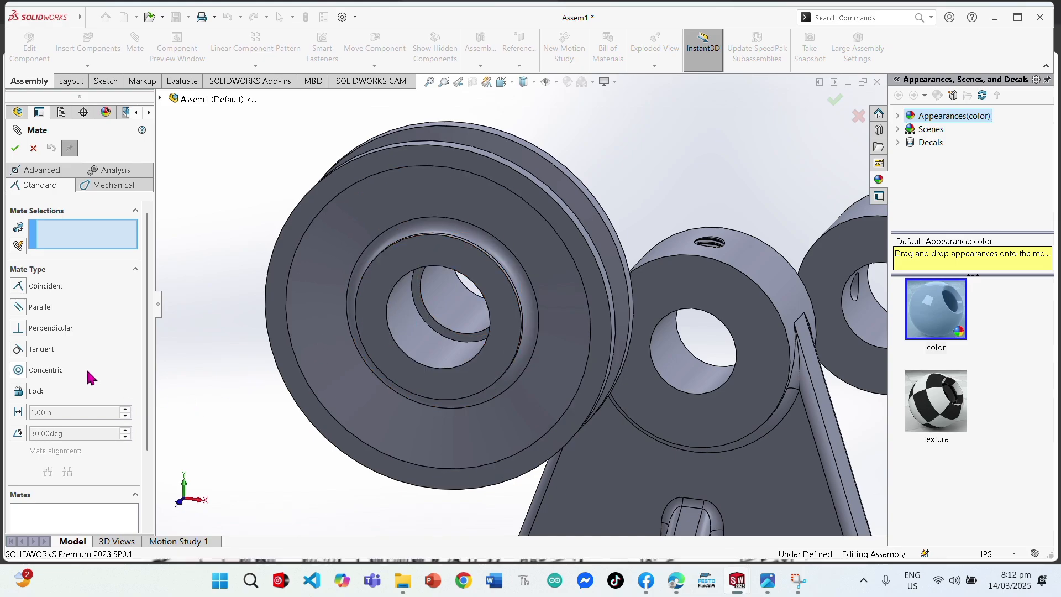
Add a coincident mate between the act21 bushing's end face and the front hub face of the act18 pulley
click(413, 290)
click(371, 313)
middle_drag(396, 334, 374, 366)
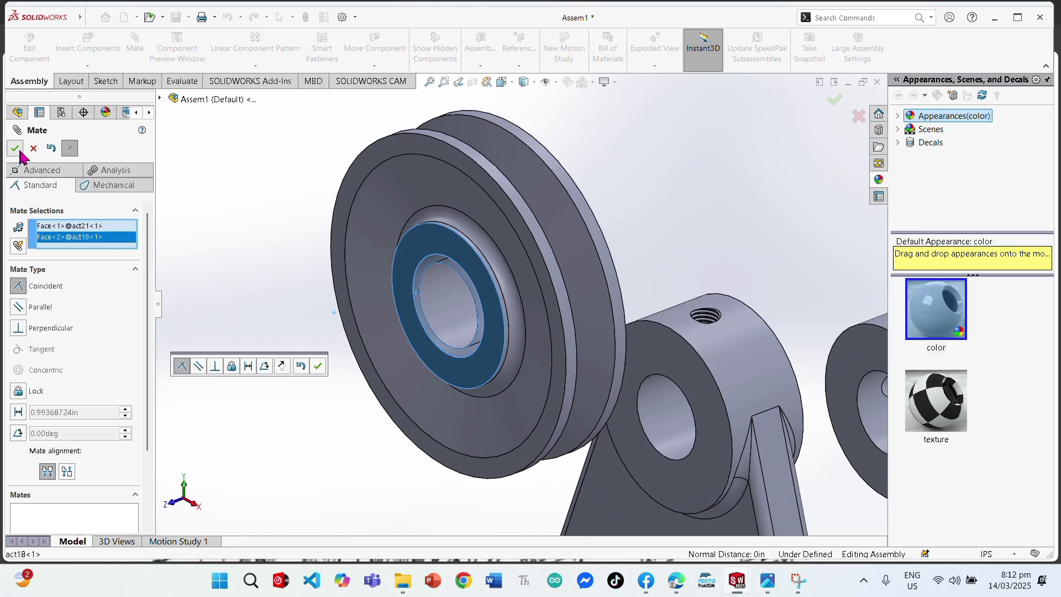
click(15, 148)
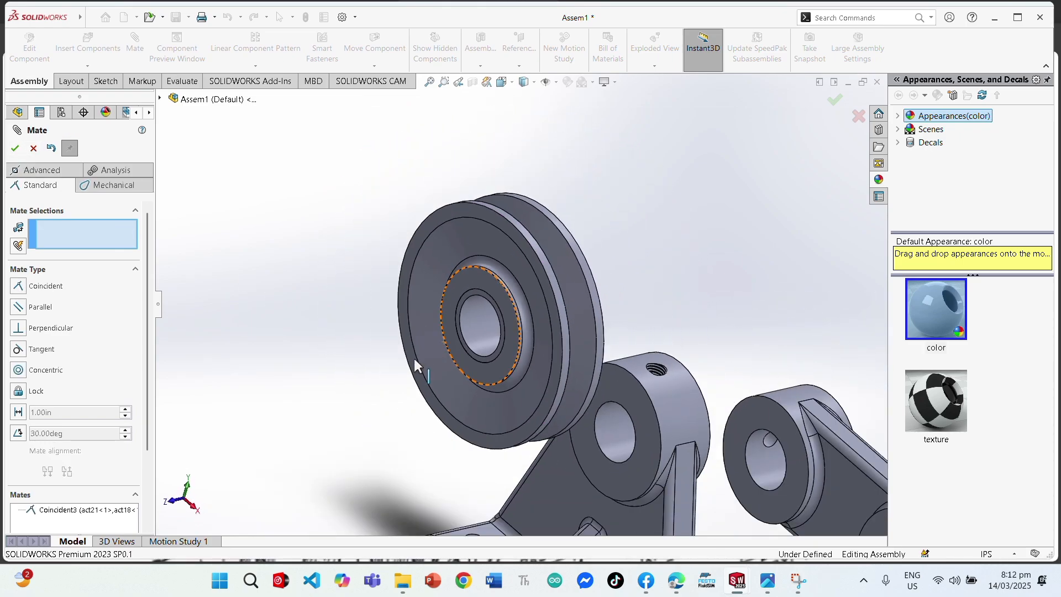
Examine the bushing's fit on both sides of the pulley hub and the position of the bracket and arm
scroll(552, 392, up, 3)
scroll(590, 376, down, 1)
scroll(698, 449, up, 4)
mouse_move(697, 449)
middle_down()
mouse_move(611, 433)
mouse_move(689, 415)
mouse_move(652, 405)
mouse_move(688, 409)
mouse_move(737, 440)
mouse_move(709, 450)
middle_up()
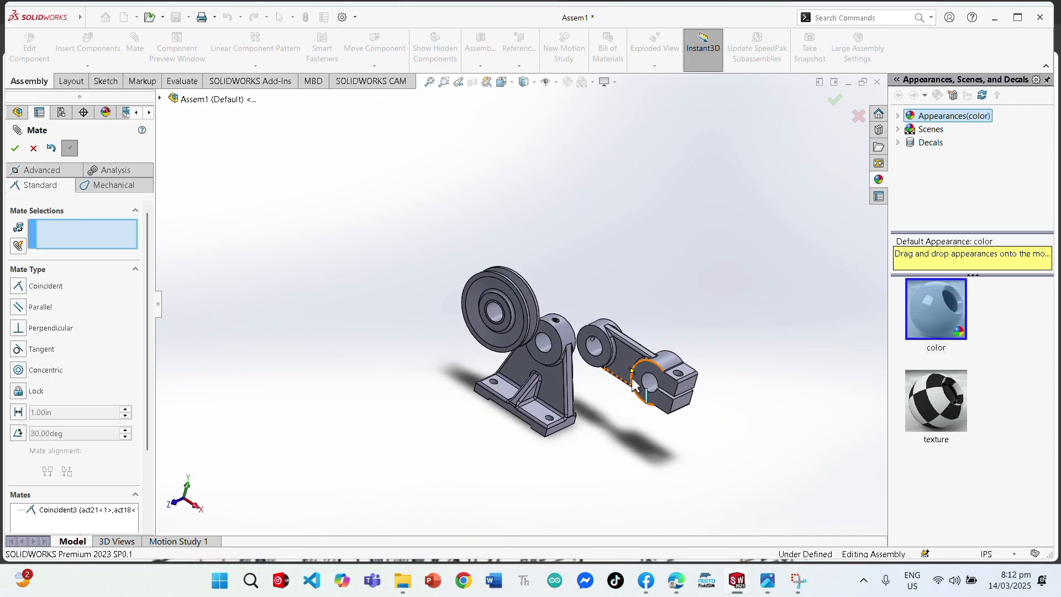
scroll(661, 386, down, 3)
scroll(350, 277, down, 2)
middle_drag(511, 290, 133, 278)
middle_drag(387, 166, 440, 155)
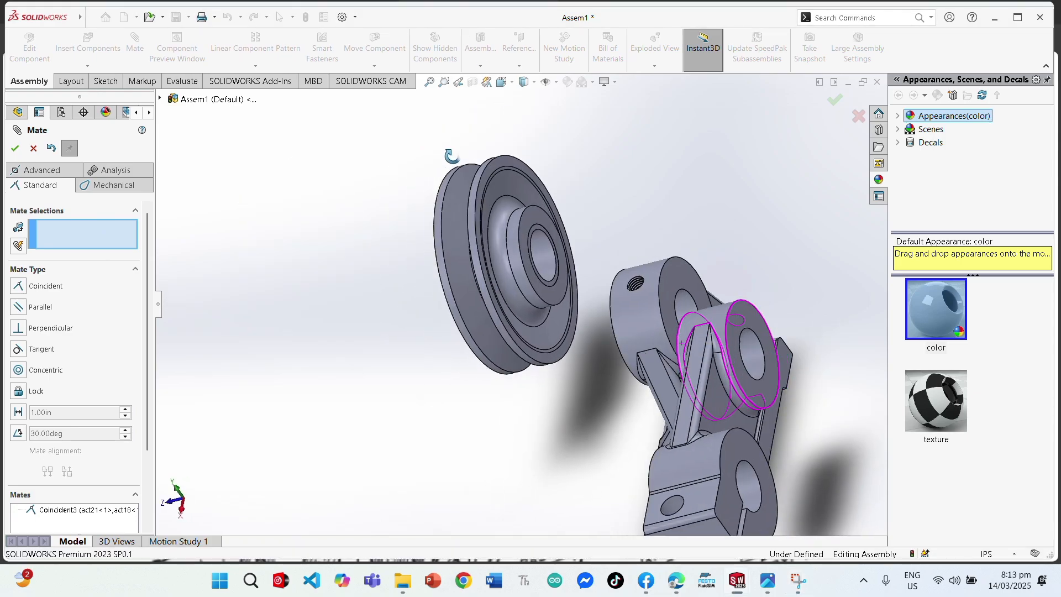
scroll(517, 232, down, 5)
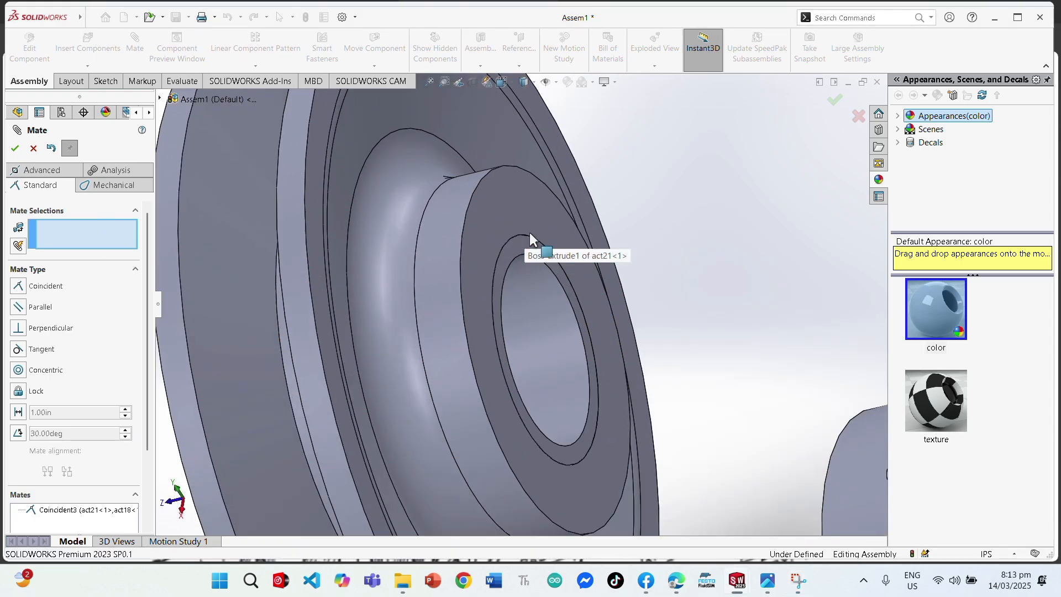
scroll(529, 233, up, 3)
middle_drag(556, 256, 608, 264)
scroll(608, 264, up, 5)
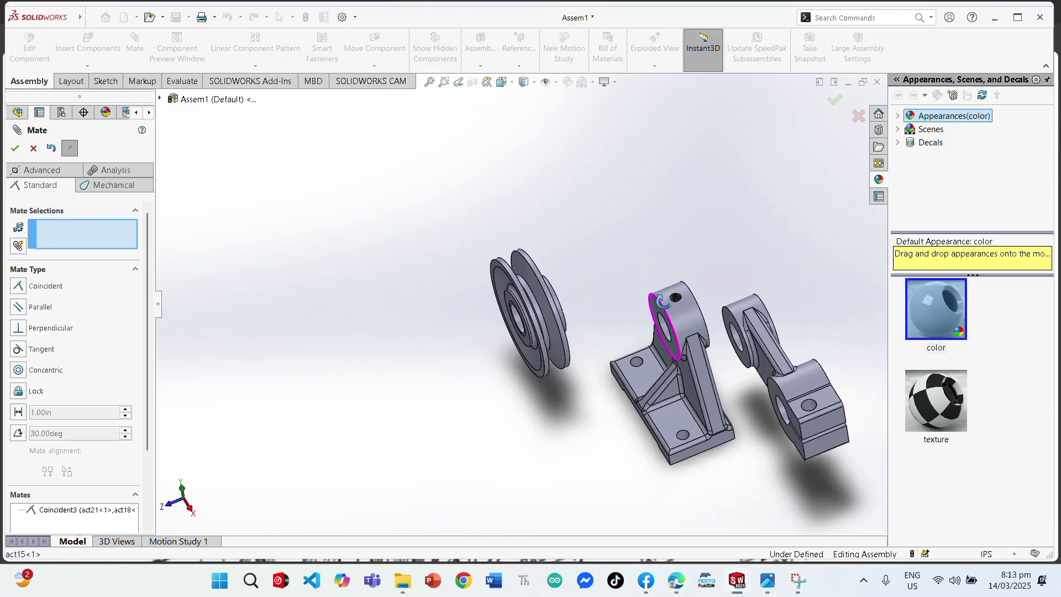
middle_drag(657, 312, 697, 377)
scroll(697, 376, down, 2)
scroll(736, 350, up, 2)
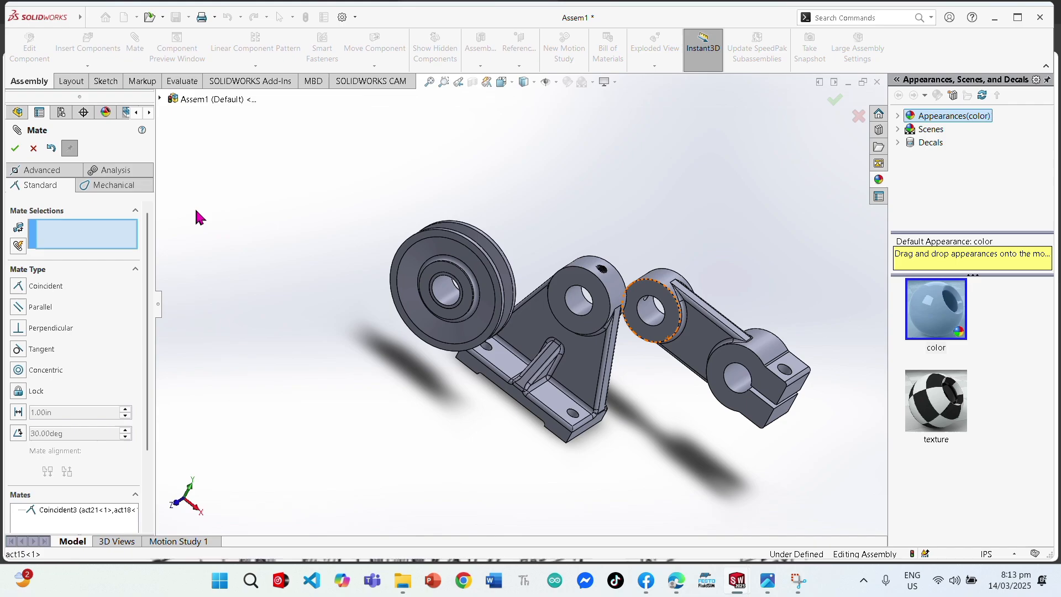
Add a concentric mate between the unsplit end bore of the eyy new arm and the act21 bushing's inner face
click(16, 149)
click(652, 314)
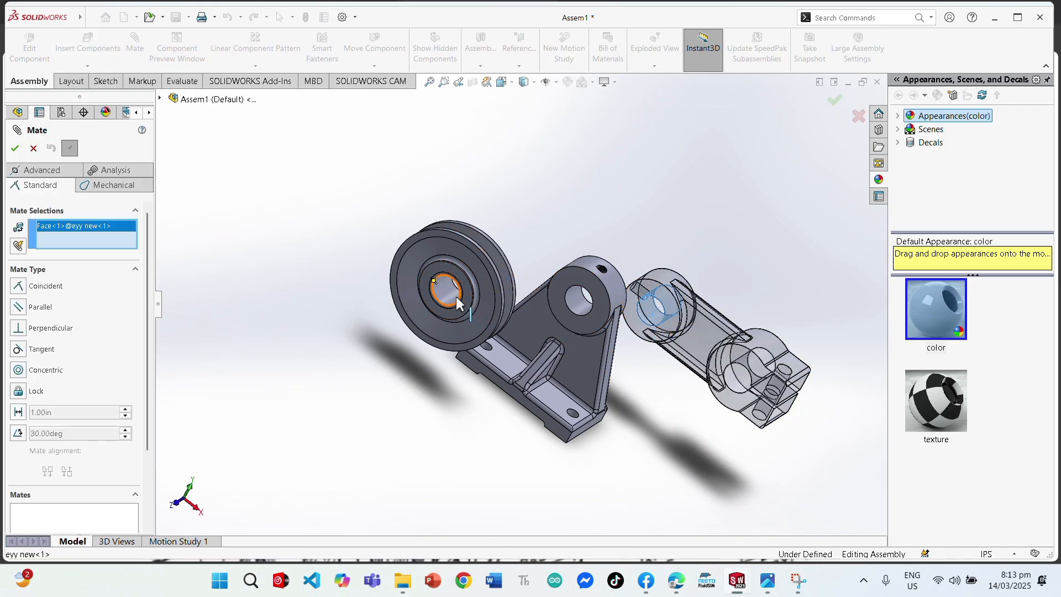
click(442, 290)
middle_drag(279, 317, 536, 426)
scroll(540, 269, down, 4)
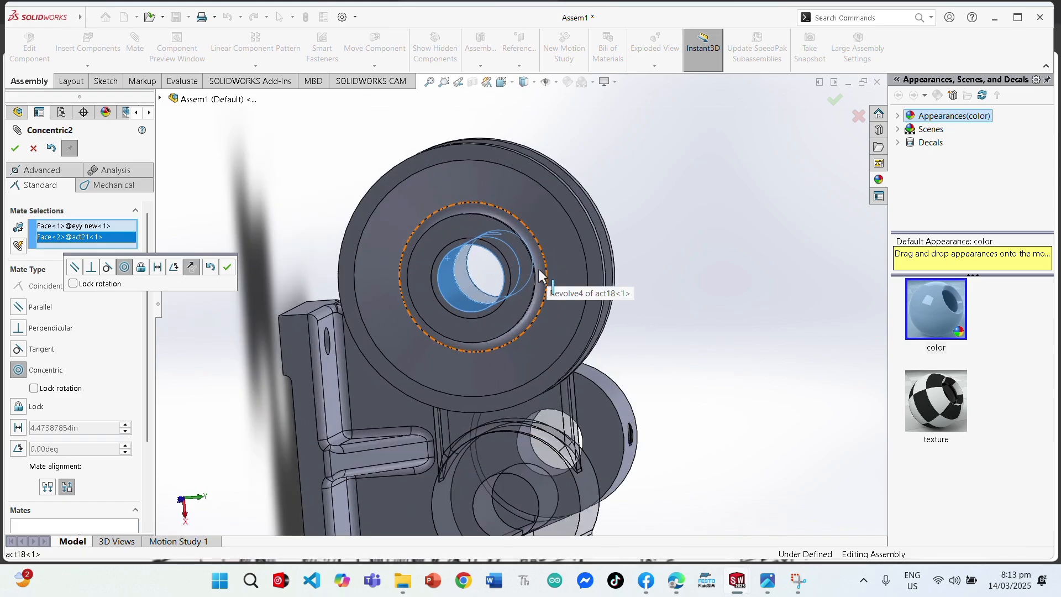
middle_drag(539, 270, 514, 272)
click(15, 148)
middle_drag(355, 315, 553, 344)
scroll(553, 344, up, 3)
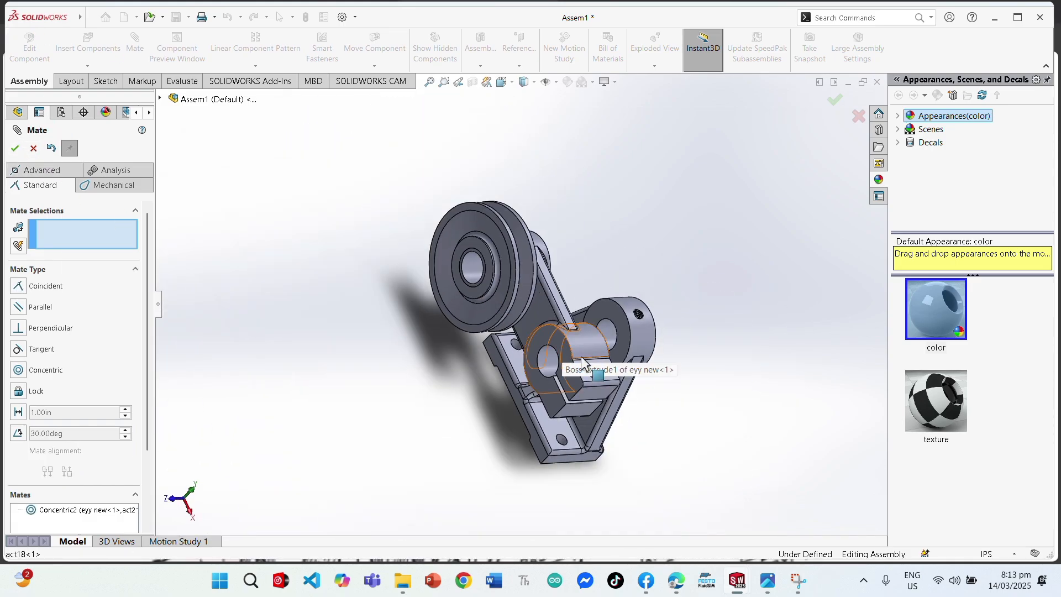
scroll(585, 317, down, 3)
click(16, 149)
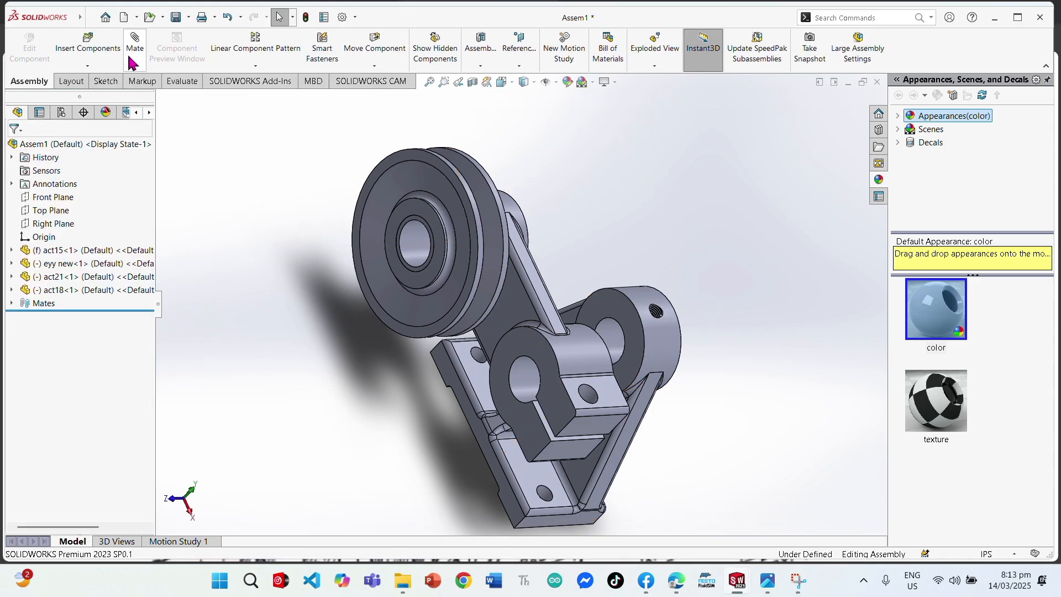
Add a concentric mate between the split clamp bore of the eyy new arm and the act15 bracket's upper bore
click(529, 388)
click(607, 337)
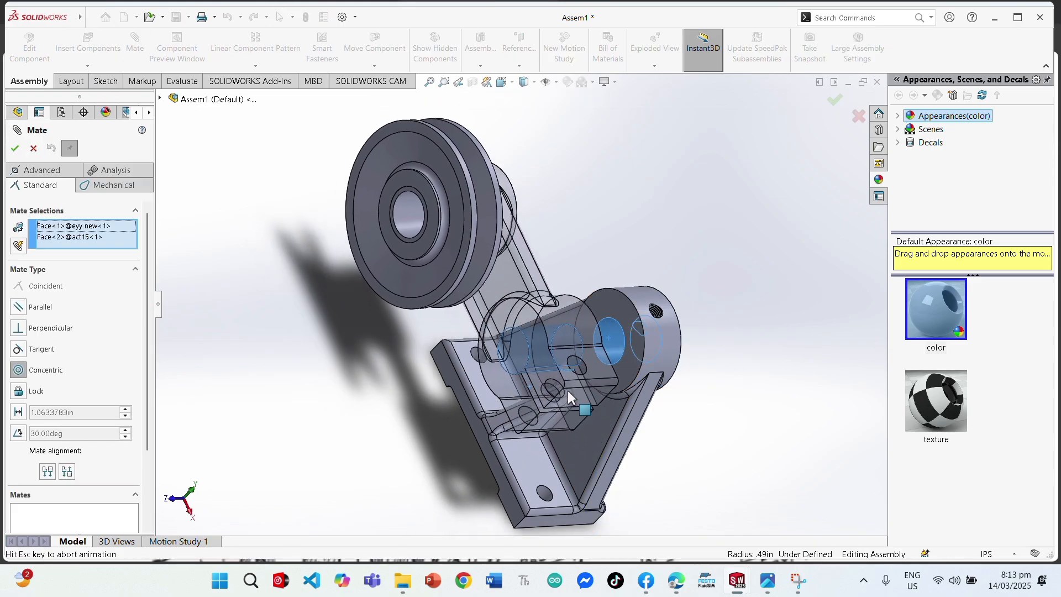
middle_drag(569, 390, 604, 358)
scroll(605, 358, up, 4)
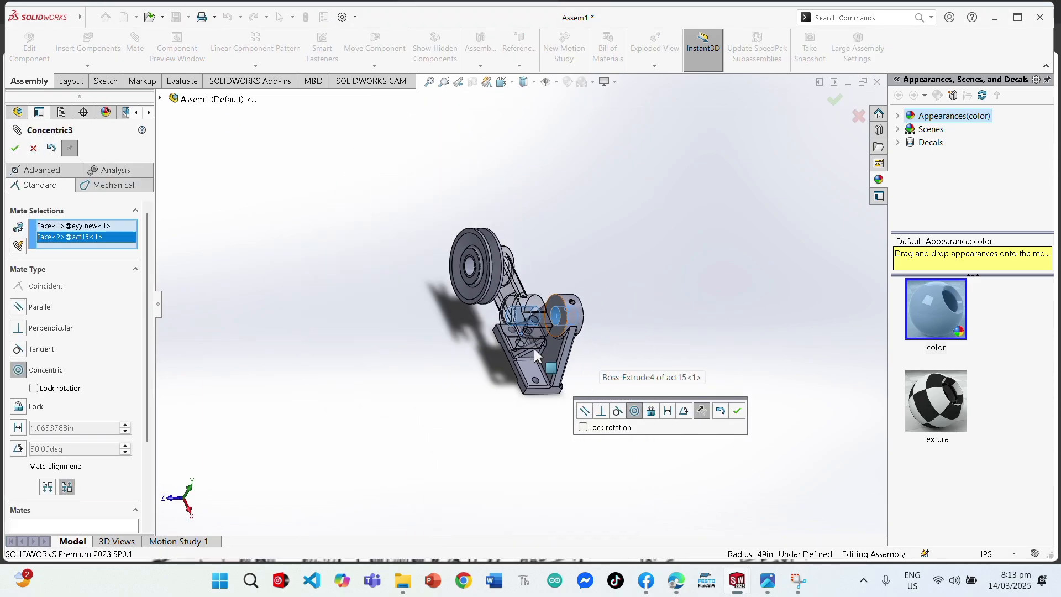
middle_drag(534, 349, 537, 351)
scroll(537, 348, up, 5)
click(15, 148)
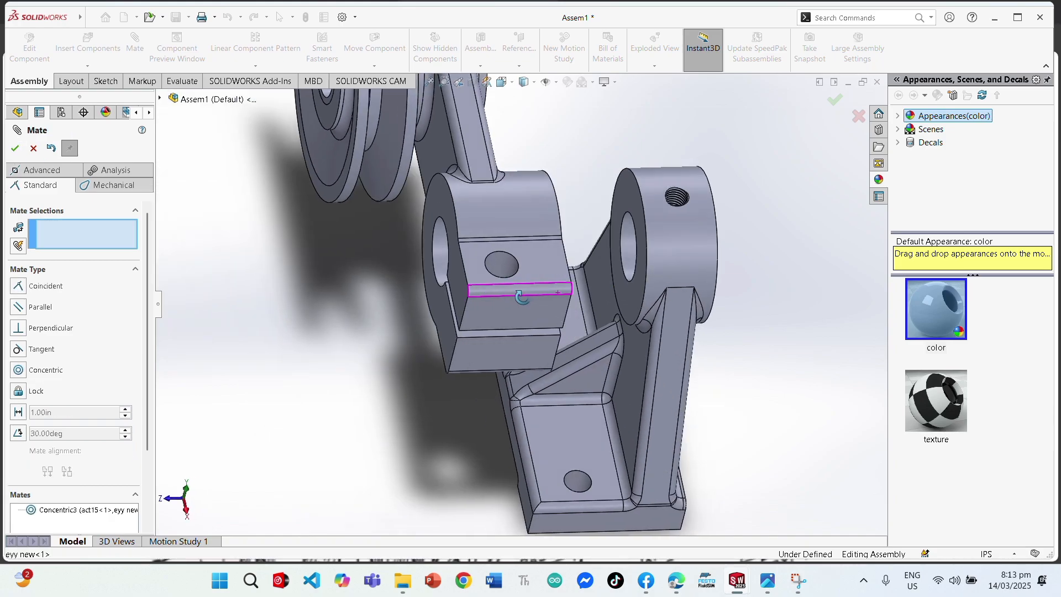
mouse_move(519, 299)
middle_down()
mouse_move(467, 304)
mouse_move(531, 298)
middle_up()
click(15, 148)
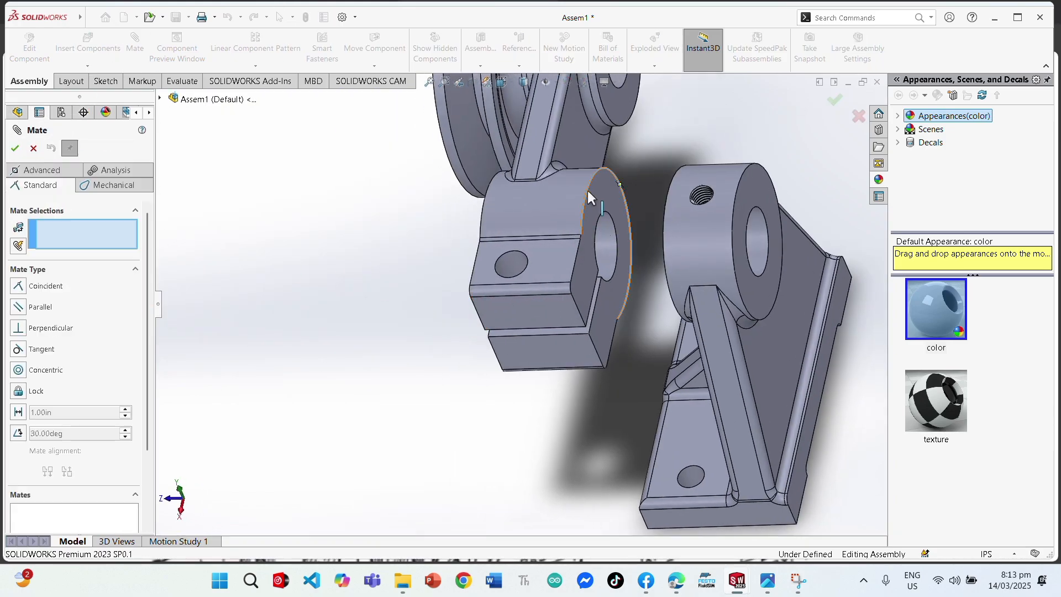
Add a coincident mate between the side face of the eyy new arm's split clamp and the facing end face of the act15 bracket's upper hub
click(589, 191)
middle_drag(603, 199, 691, 228)
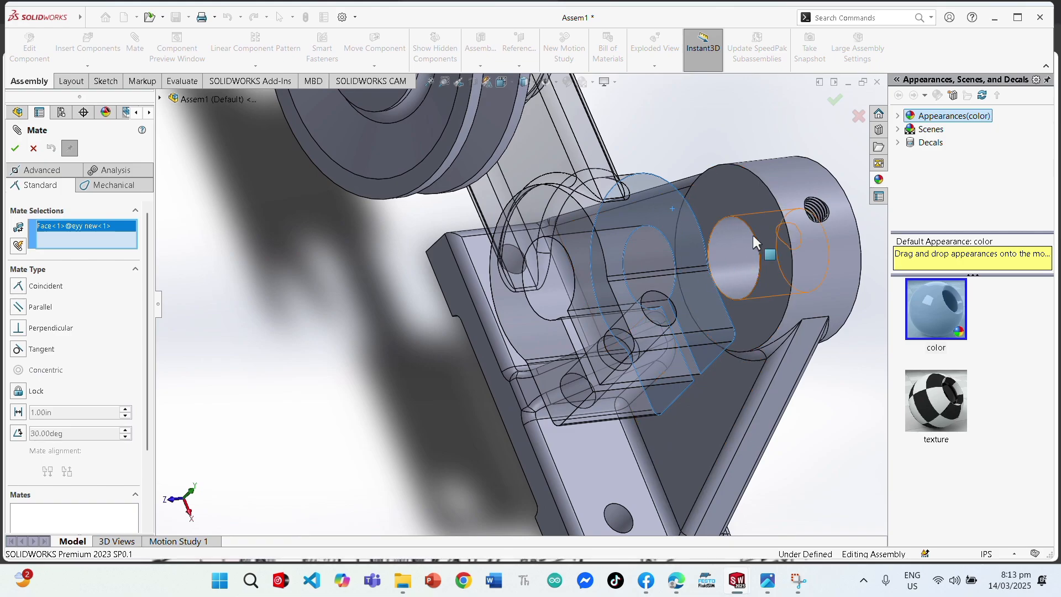
click(753, 236)
click(14, 148)
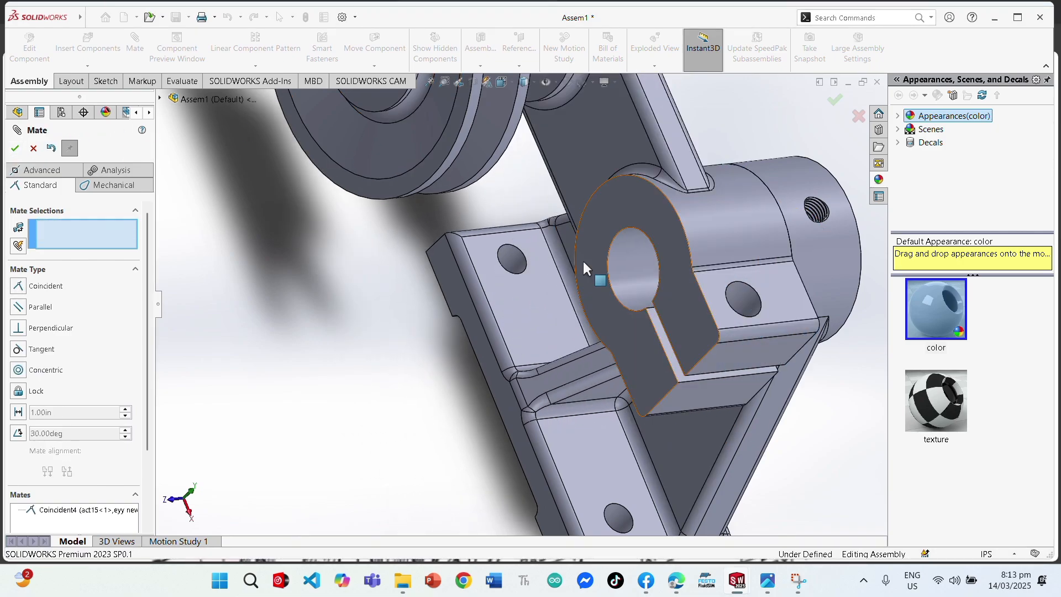
Add a coincident mate between the rear hub face of the act18 pulley and the facing end face of the eyy new arm's unsplit eye
middle_drag(582, 259, 725, 458)
middle_drag(552, 401, 462, 296)
scroll(462, 296, up, 2)
scroll(554, 199, down, 3)
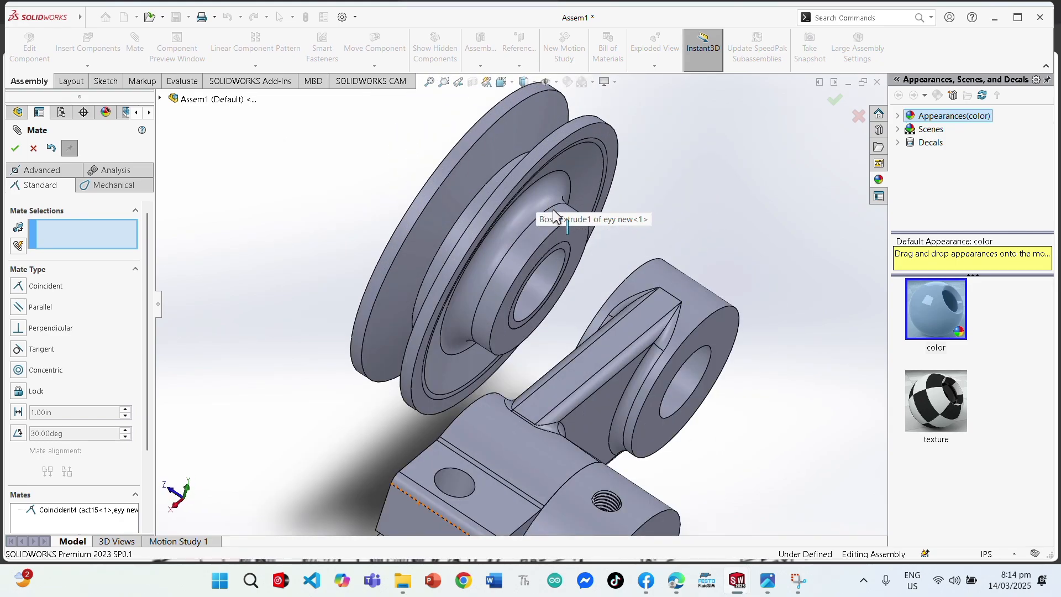
click(15, 148)
key(Return)
click(575, 241)
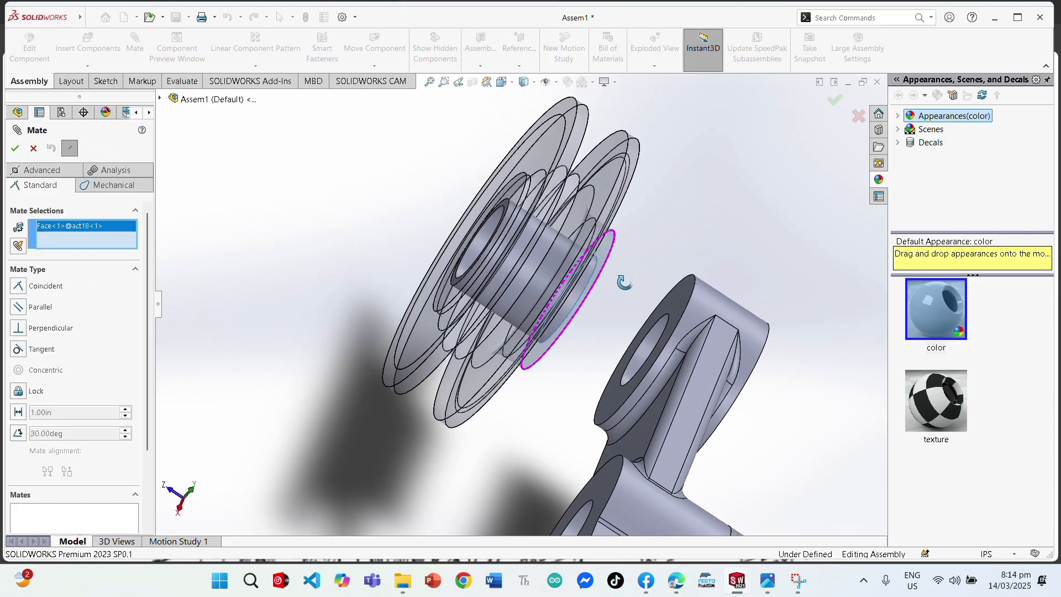
click(688, 316)
scroll(766, 410, up, 4)
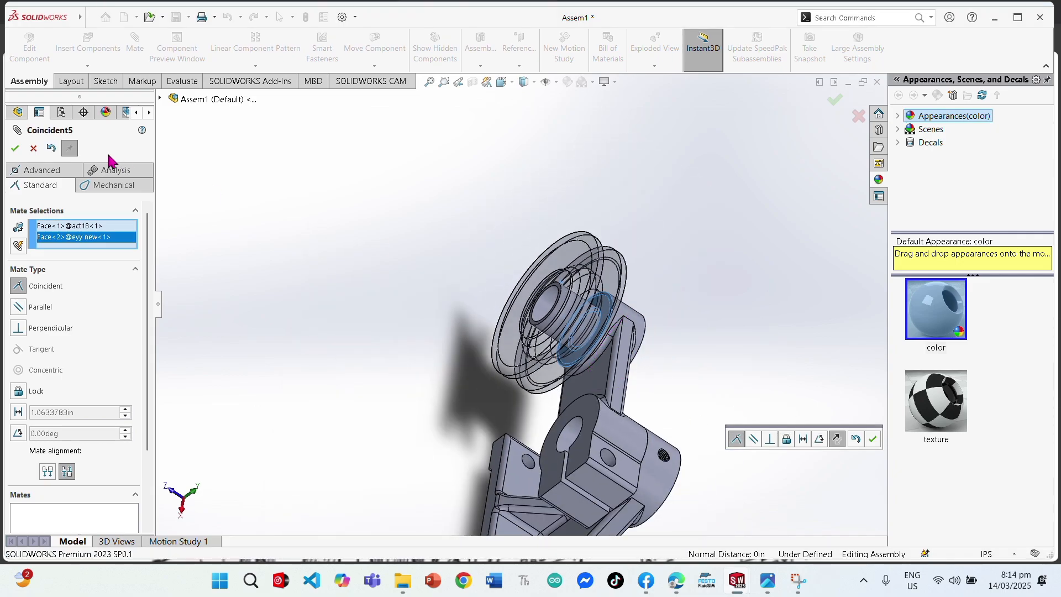
click(16, 148)
Examine the mated pulley, arm and bracket in a trimetric view and from the sides, and finish mating
scroll(681, 407, up, 7)
middle_drag(681, 407, 697, 437)
key(space)
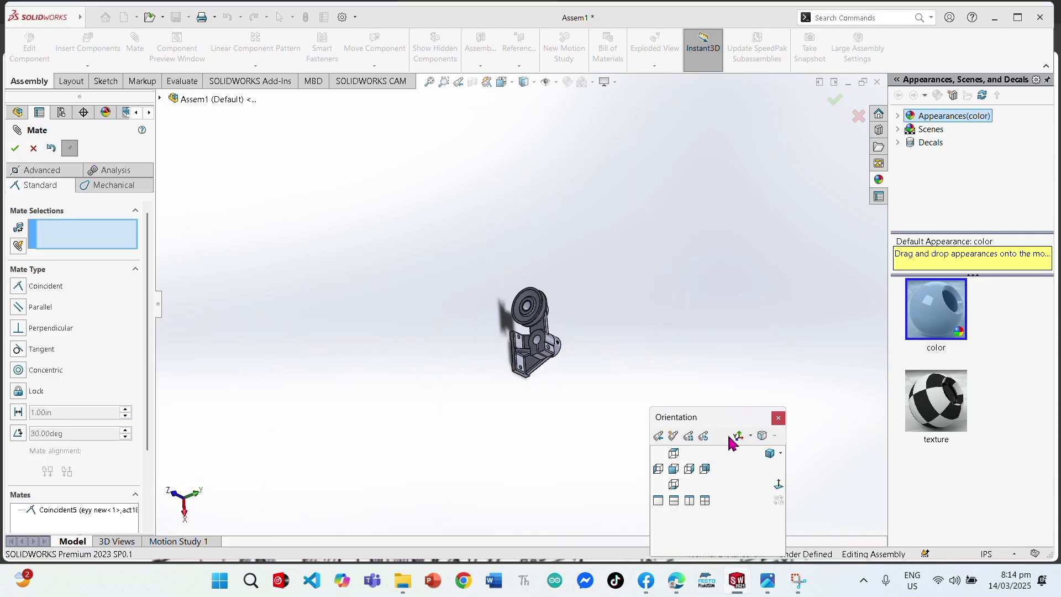
click(772, 456)
scroll(588, 277, down, 4)
scroll(588, 278, up, 4)
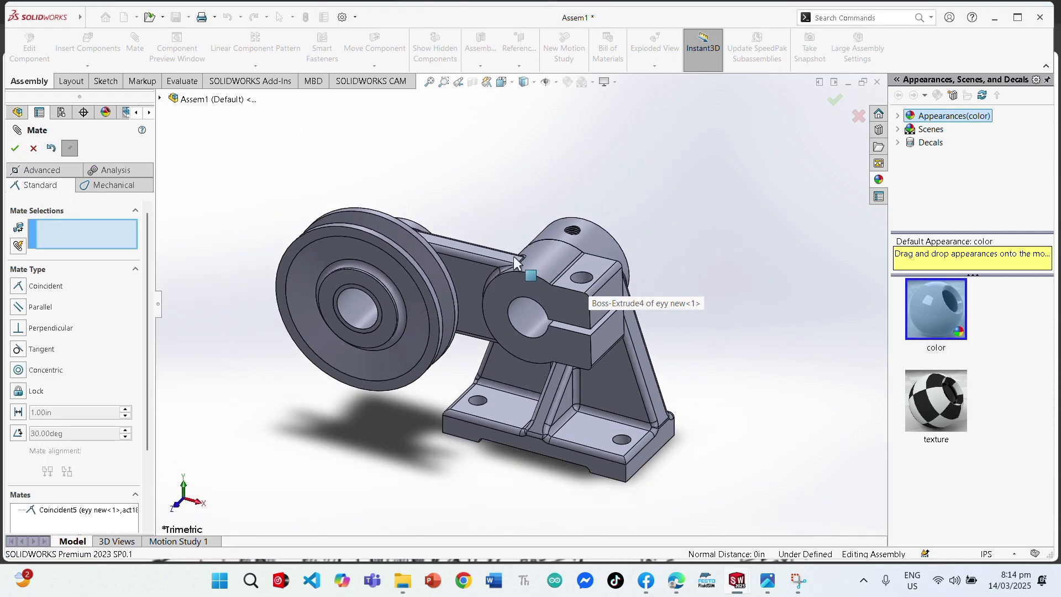
scroll(525, 254, down, 3)
scroll(542, 249, up, 4)
middle_drag(542, 248, 440, 239)
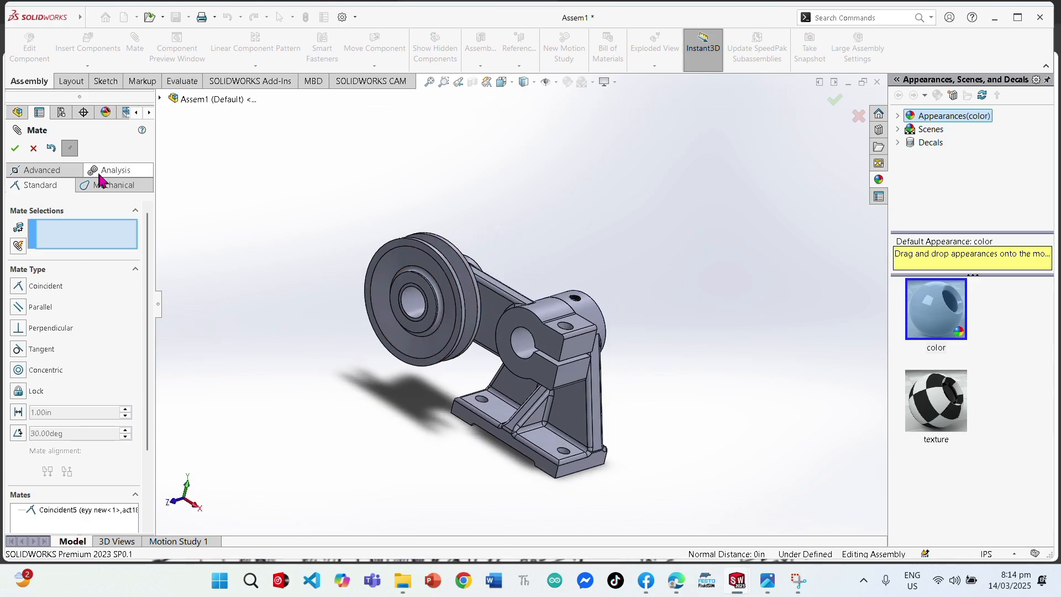
scroll(499, 304, down, 5)
middle_drag(499, 304, 232, 394)
middle_drag(413, 386, 282, 377)
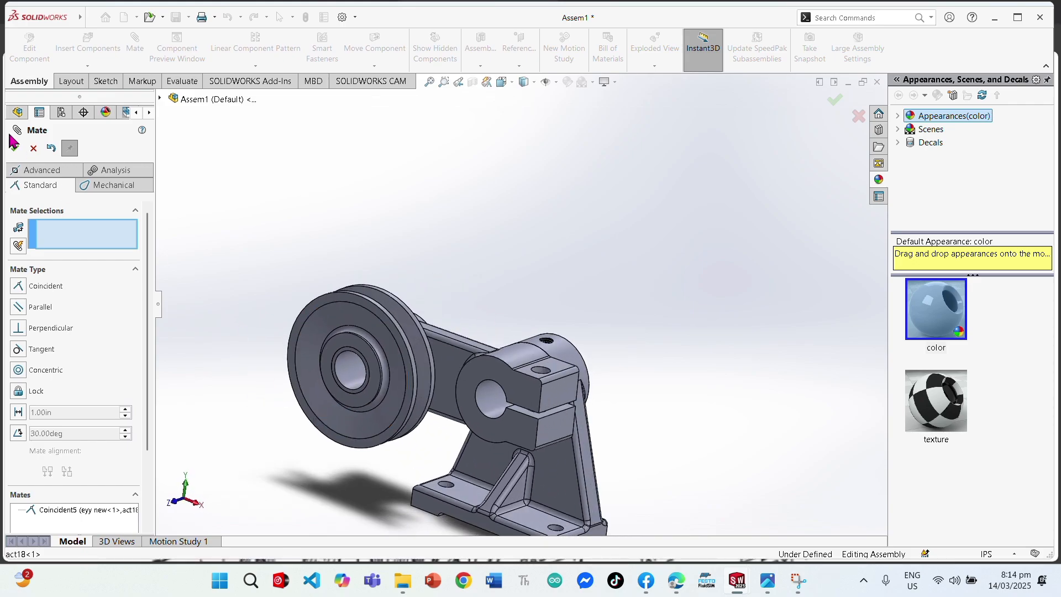
click(15, 148)
Insert the act20 and act24 pins into the assembly, placing both in the free space above the bracket
click(91, 46)
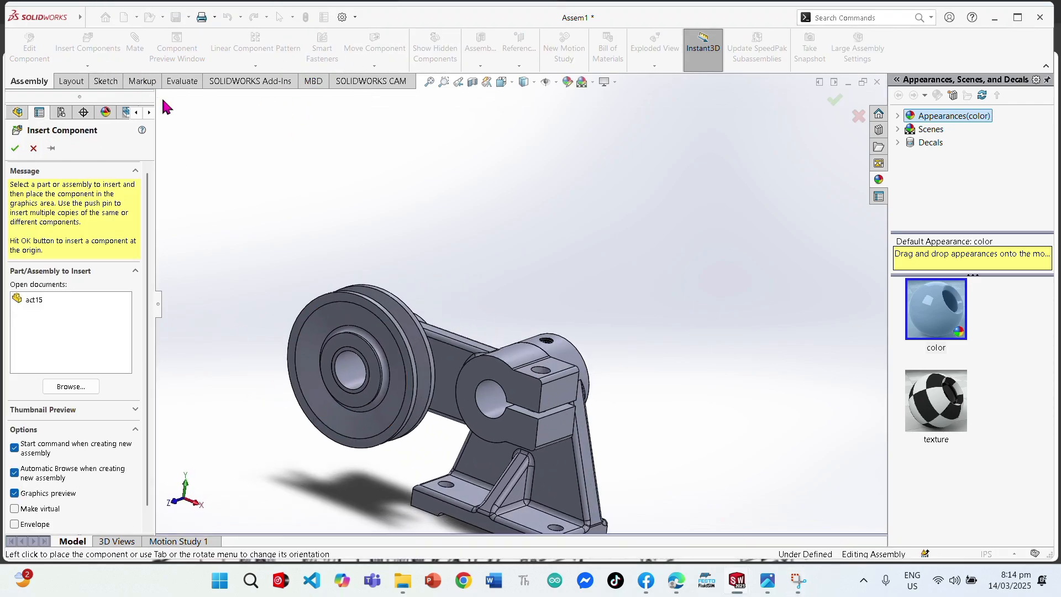
click(72, 387)
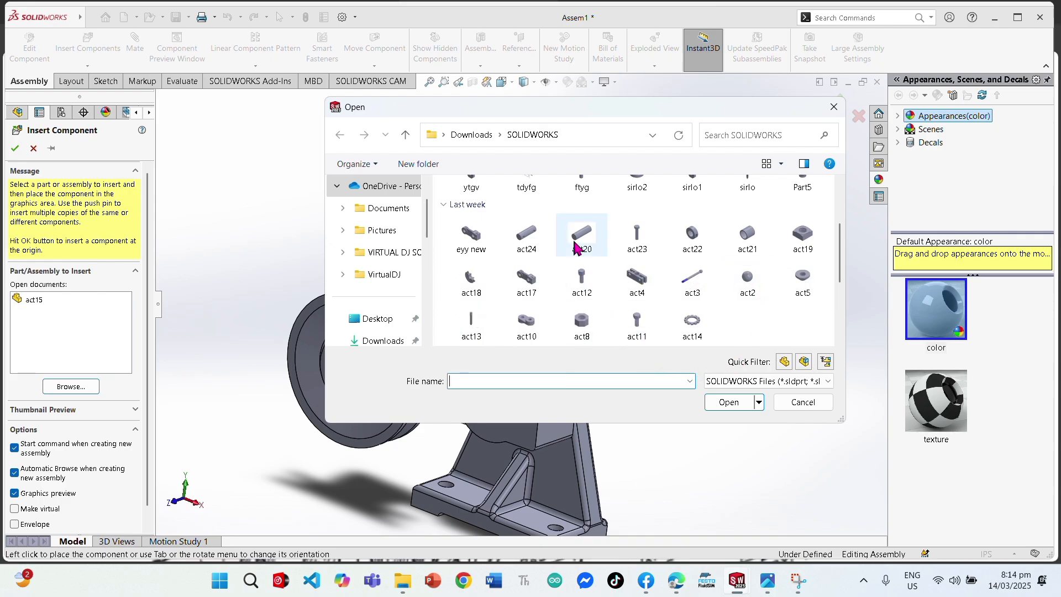
click(577, 243)
ctrl+click(536, 240)
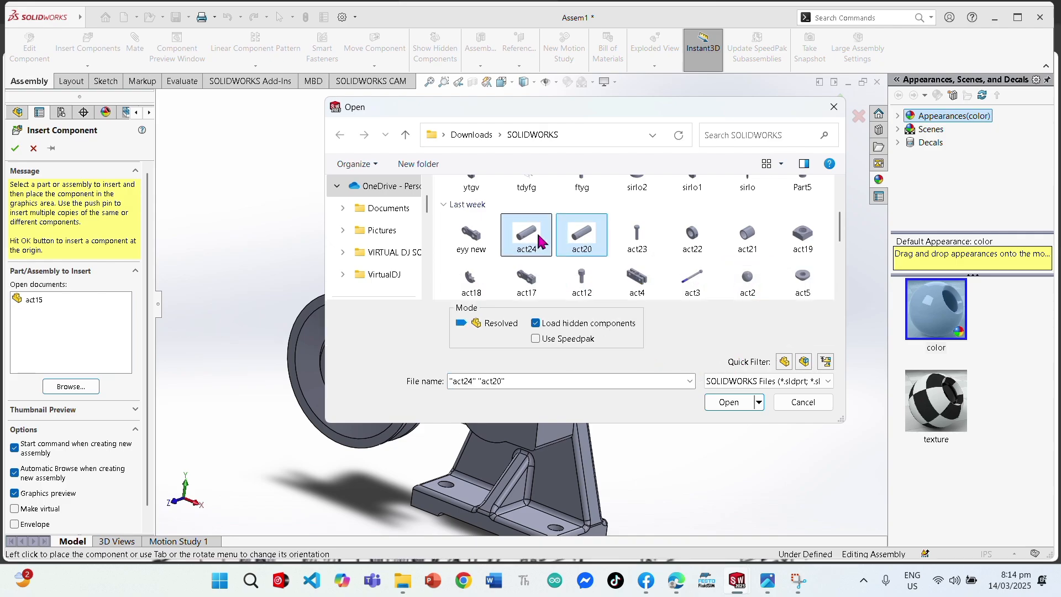
click(720, 403)
click(552, 257)
click(678, 285)
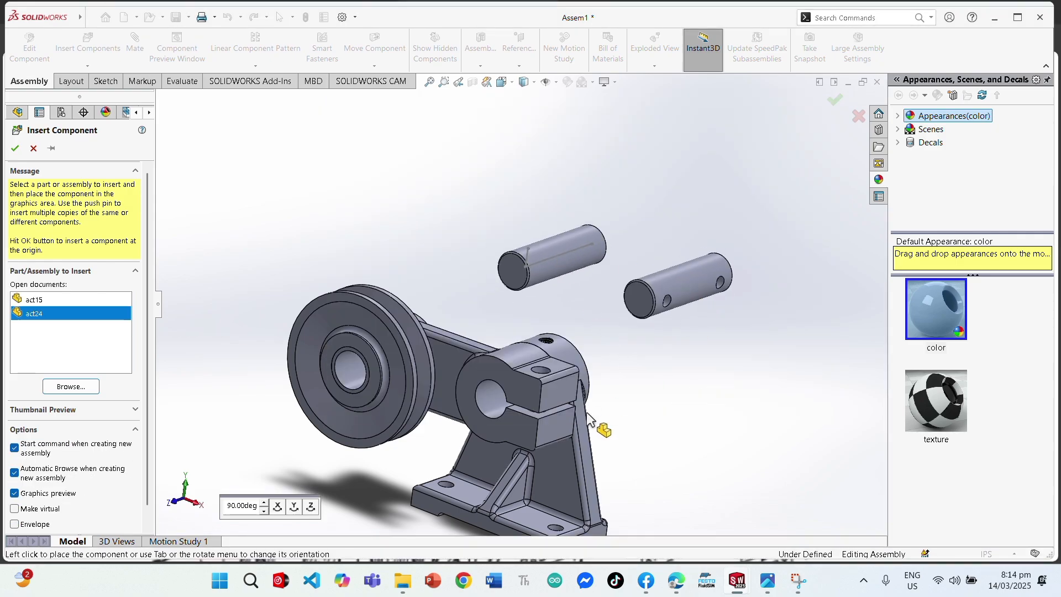
Move the loose act20 and act24 pins closer to the arm's clamp and the bracket hub
middle_drag(686, 342, 634, 475)
scroll(589, 318, down, 1)
middle_drag(589, 319, 659, 328)
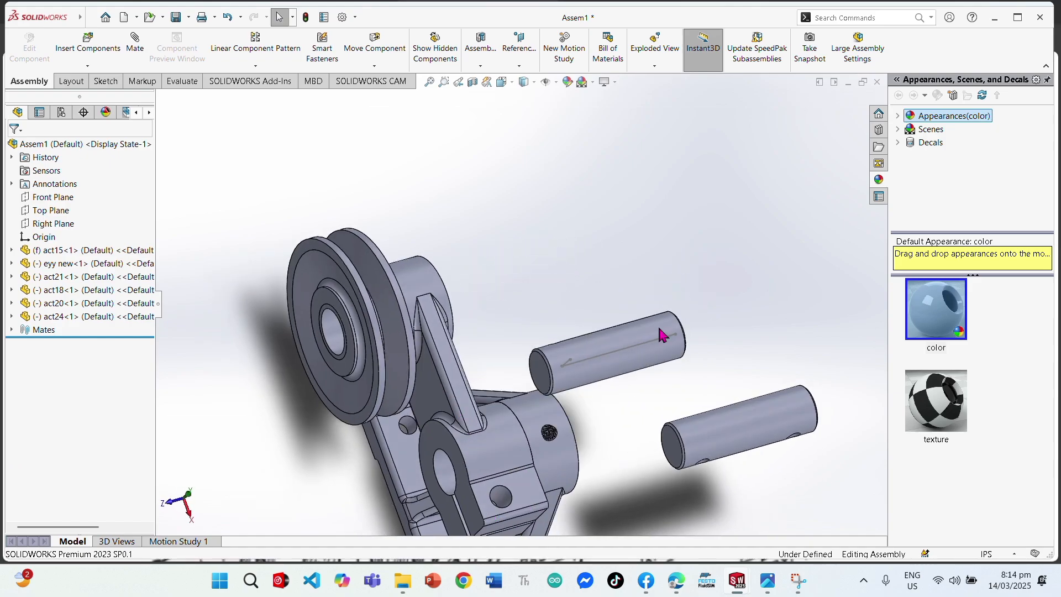
drag(661, 335, 476, 357)
middle_drag(475, 357, 461, 366)
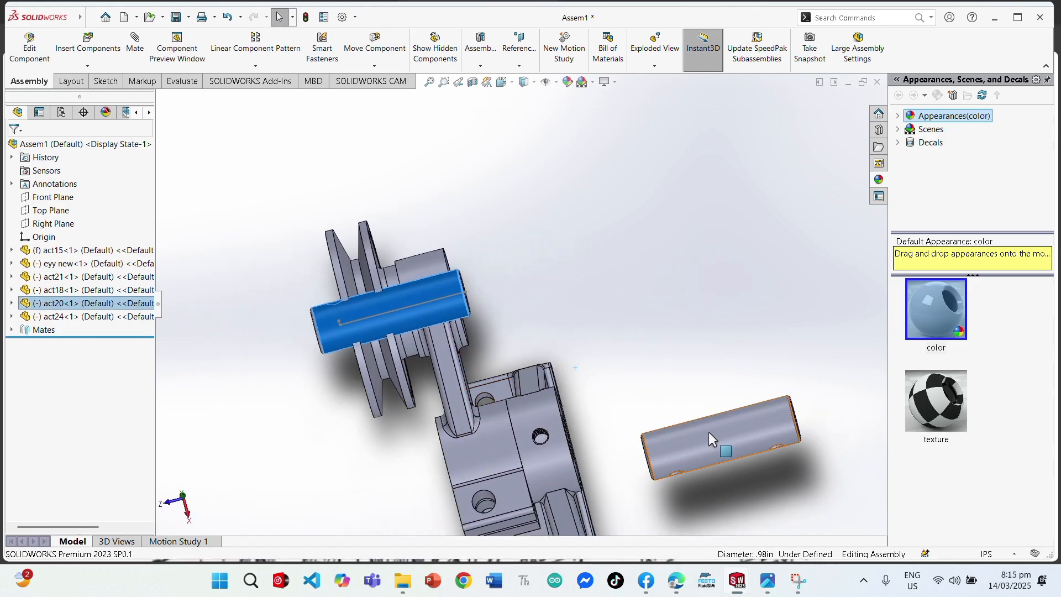
drag(708, 432, 516, 449)
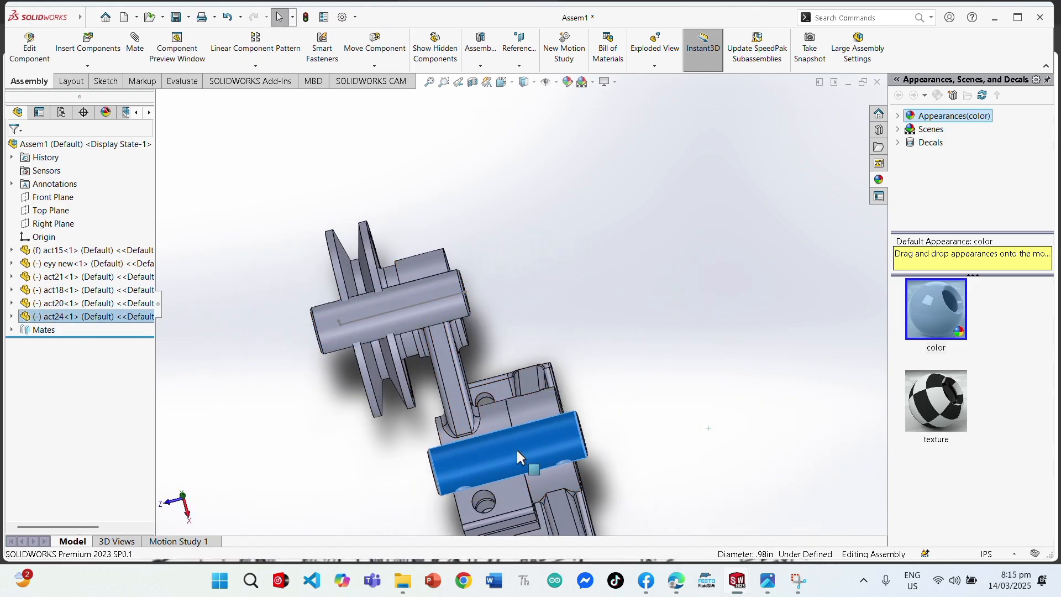
drag(360, 319, 567, 352)
Add a coincident mate between the act20 pin's lengthwise sketch line and the act21 bushing's inner face
middle_drag(568, 431, 592, 344)
scroll(592, 344, up, 2)
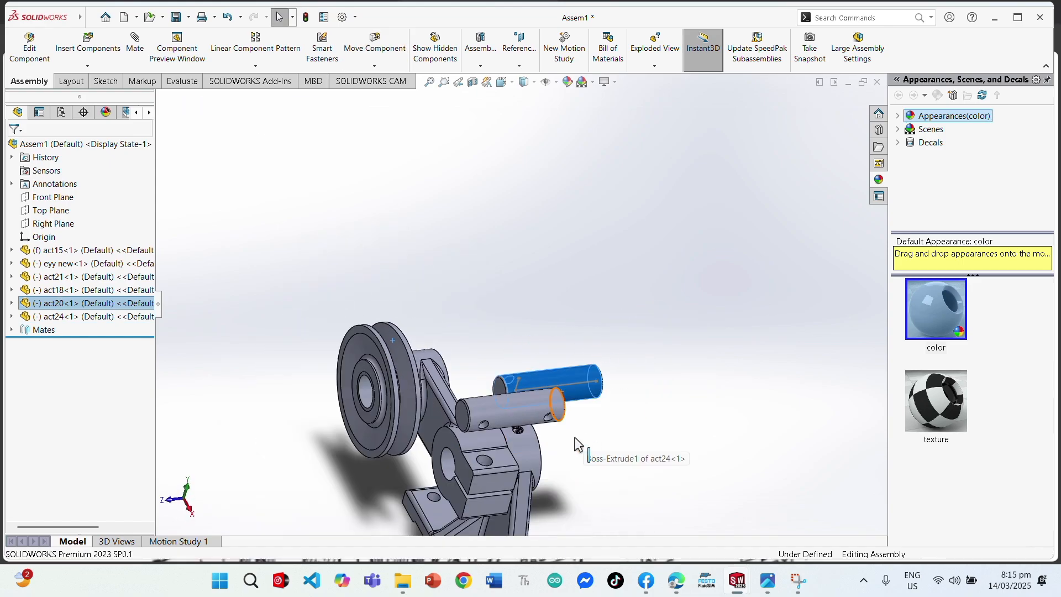
middle_drag(574, 440, 364, 407)
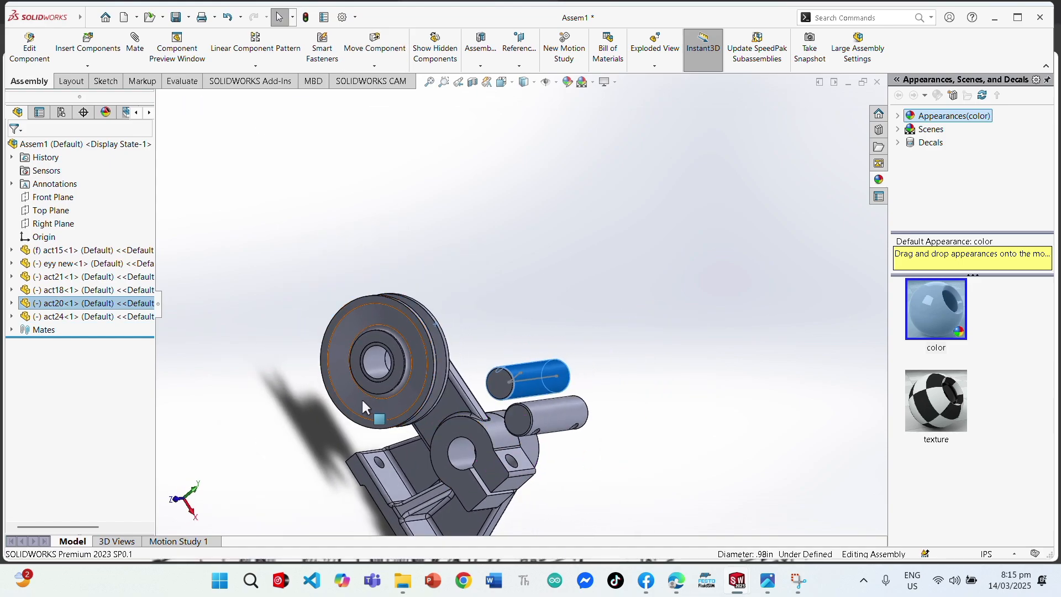
scroll(453, 365, down, 2)
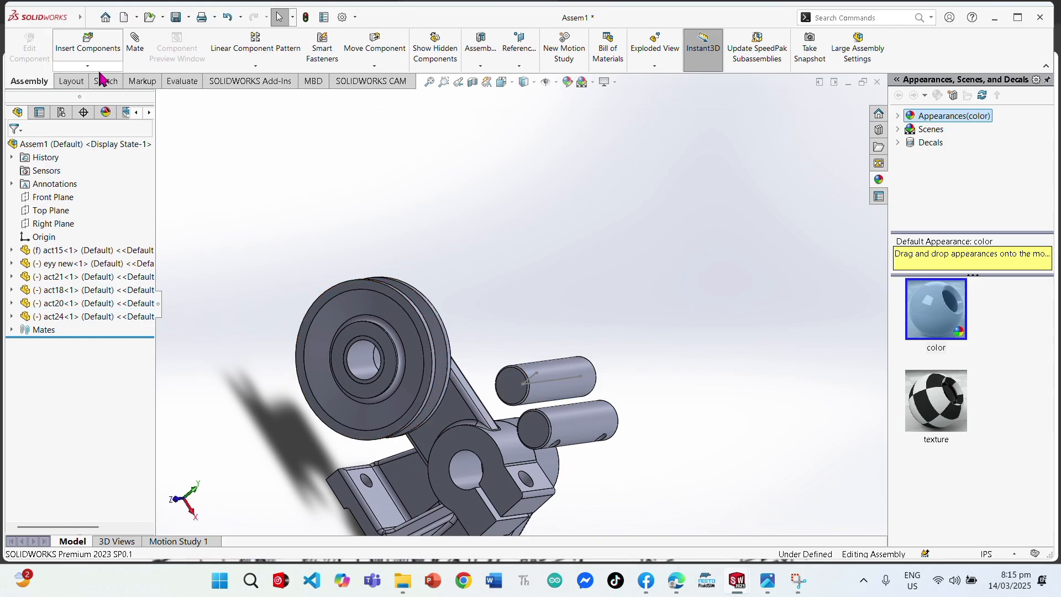
click(546, 387)
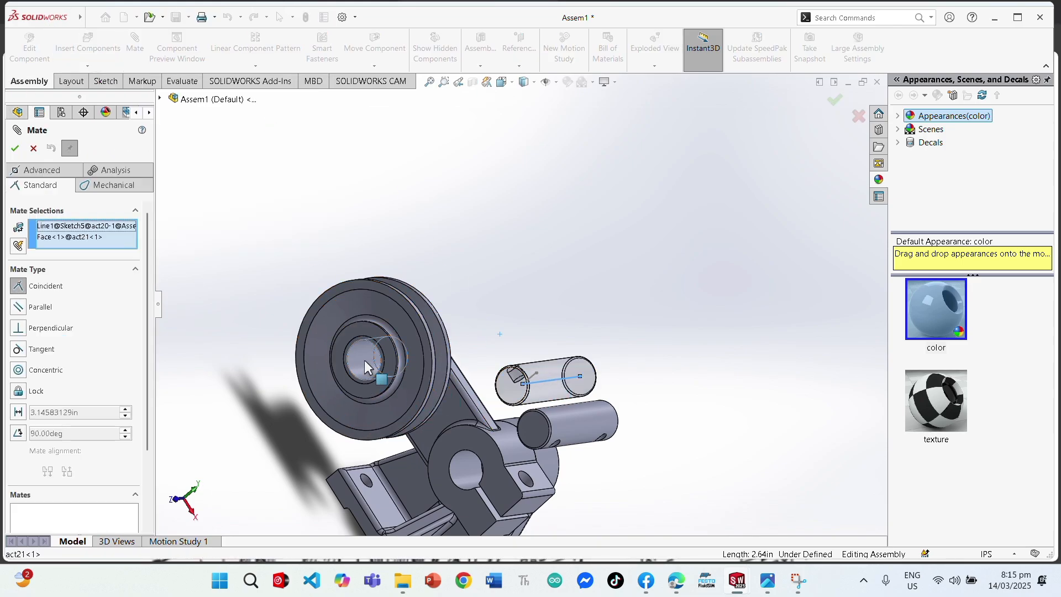
middle_drag(396, 358, 436, 520)
click(15, 148)
Add a parallel mate between the act20 pin's cylindrical face and the act21 bushing's inner face
scroll(249, 371, down, 3)
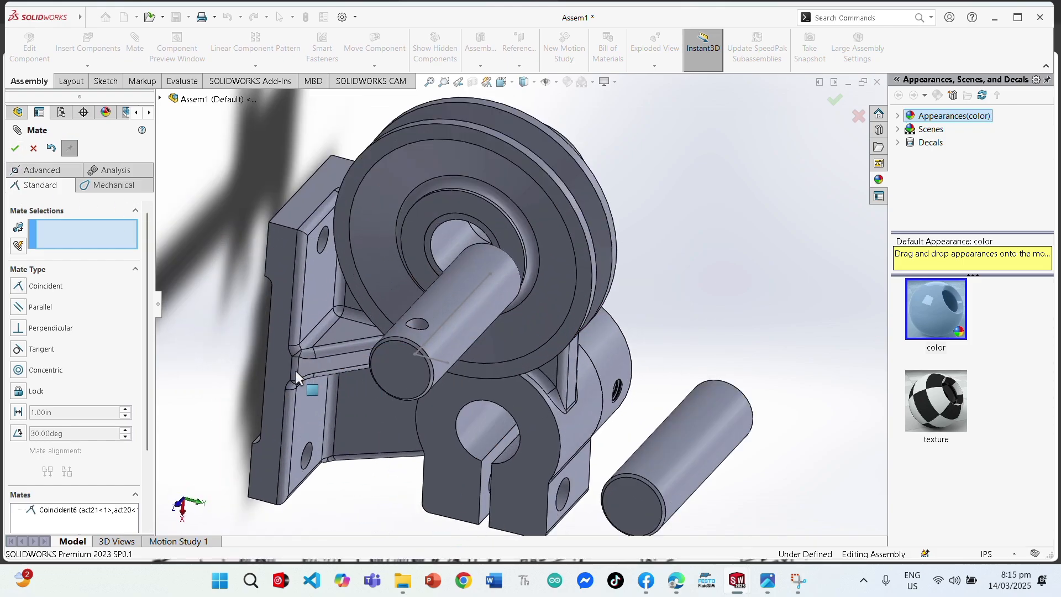
middle_drag(409, 296, 369, 268)
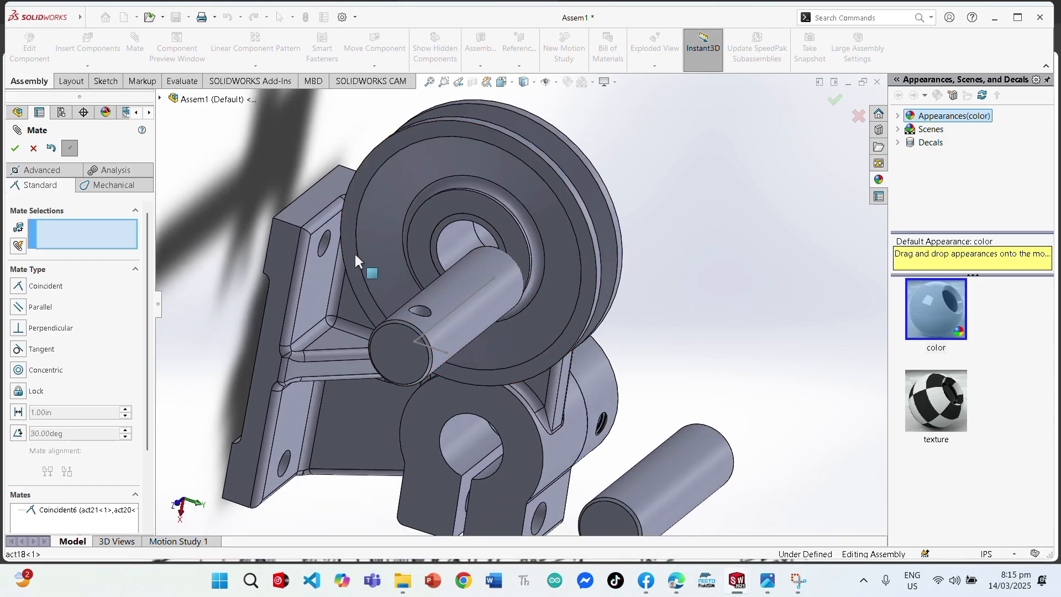
middle_drag(431, 386, 555, 244)
scroll(485, 244, down, 7)
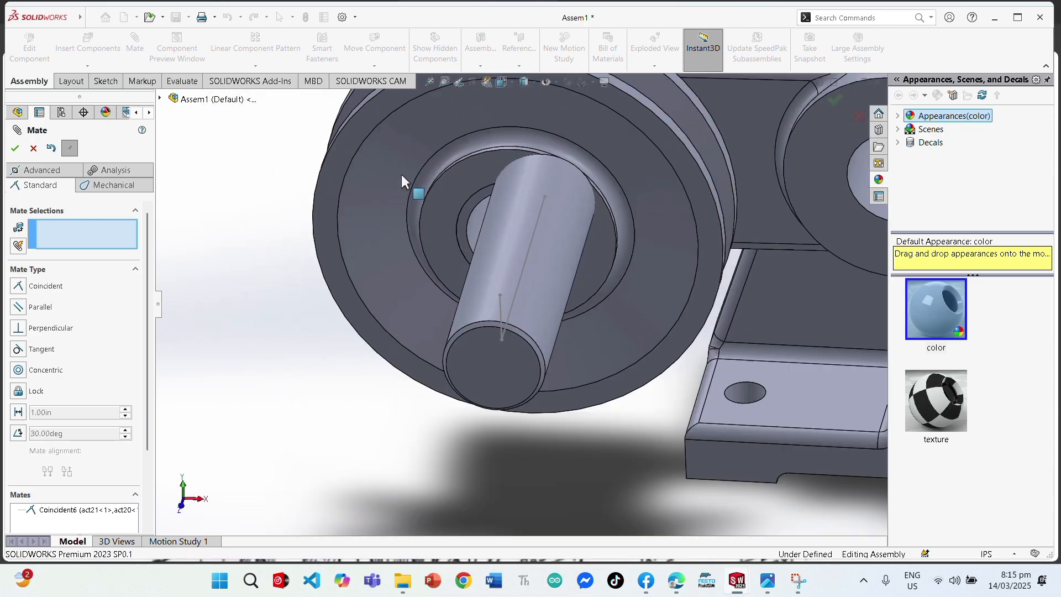
middle_drag(583, 335, 675, 274)
scroll(676, 280, up, 6)
middle_drag(536, 327, 459, 441)
scroll(420, 406, down, 5)
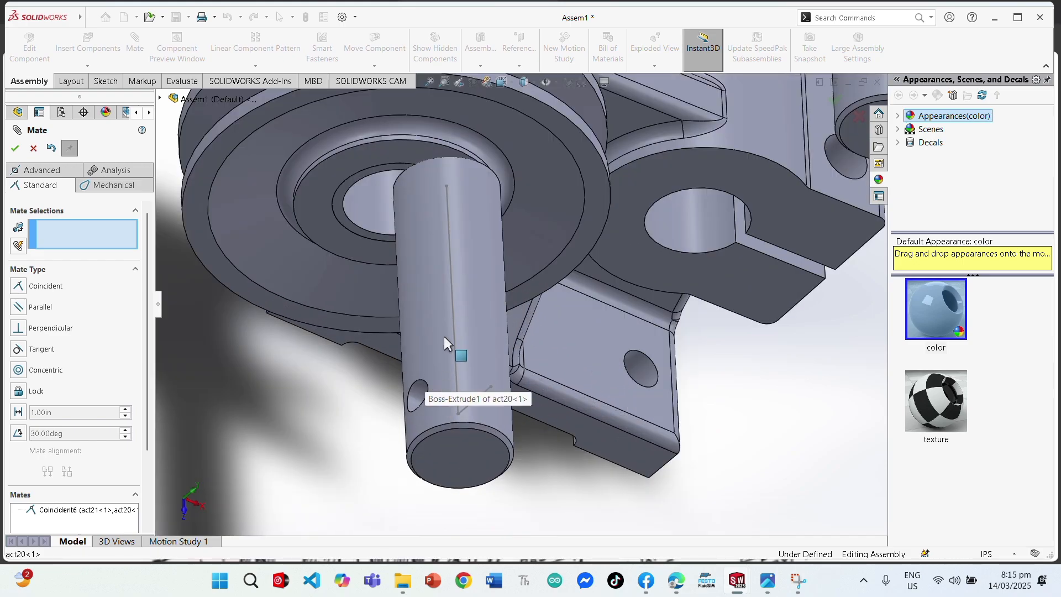
click(462, 288)
click(359, 197)
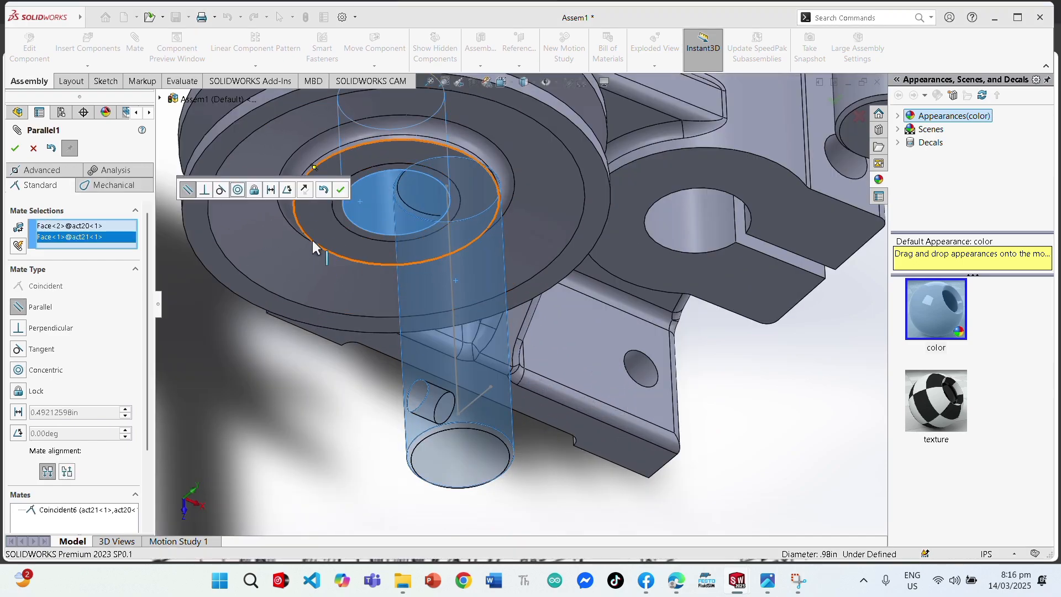
click(15, 148)
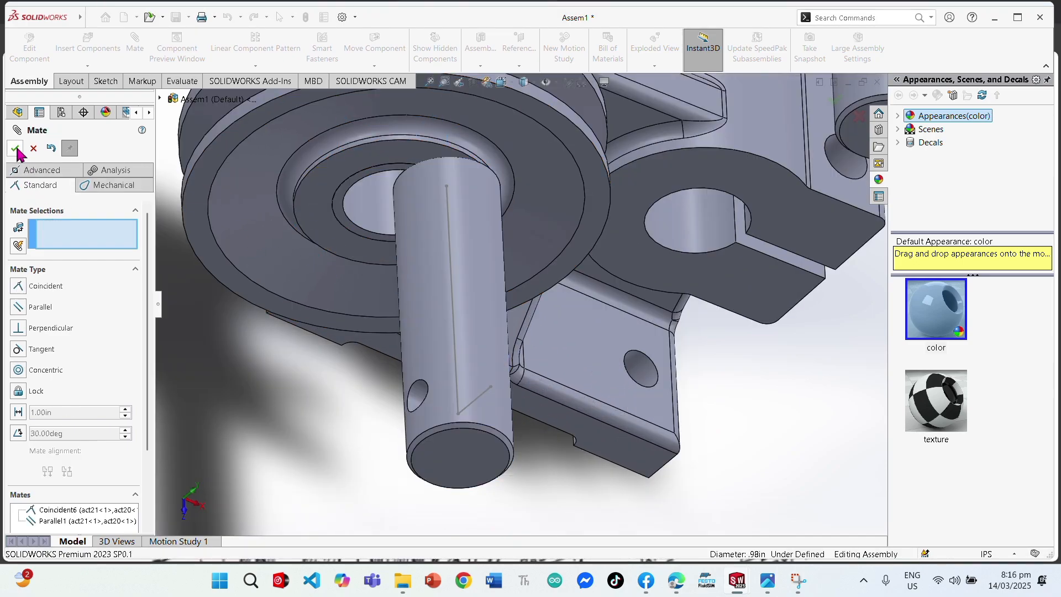
Try perpendicular, tangent and concentric mates between the act20 pin's cylindrical face and the act21 bushing's inner face
click(423, 261)
click(390, 220)
click(50, 328)
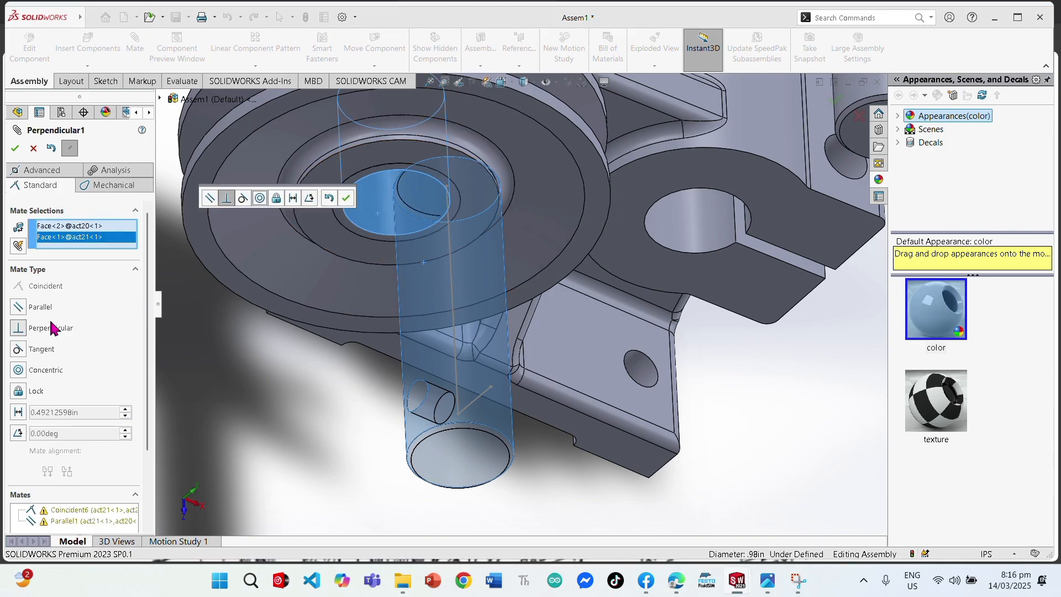
click(20, 349)
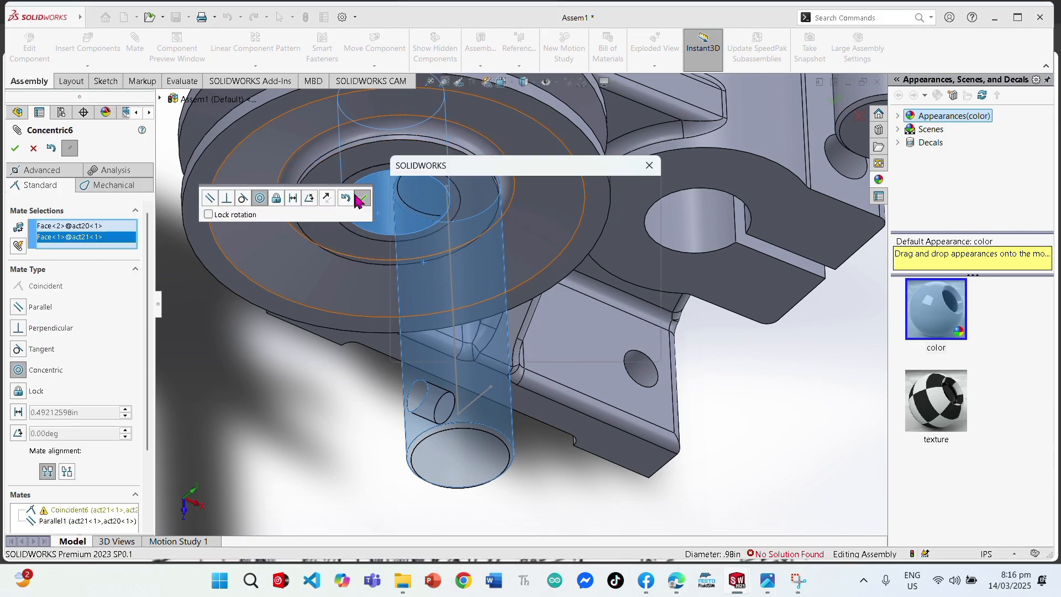
click(649, 165)
scroll(522, 308, up, 4)
middle_drag(402, 310, 419, 228)
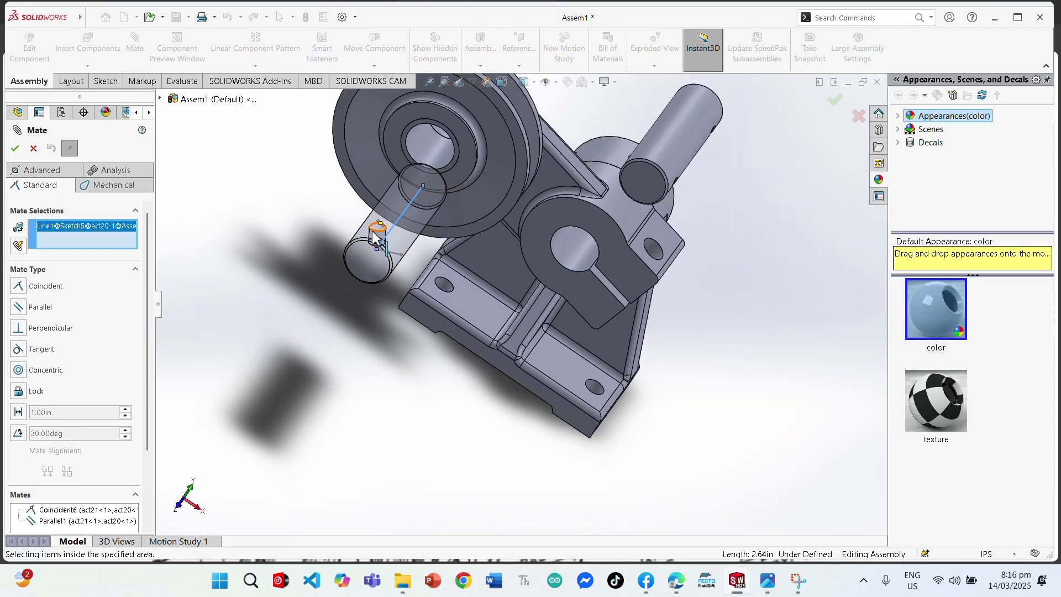
click(34, 148)
middle_drag(435, 149, 589, 364)
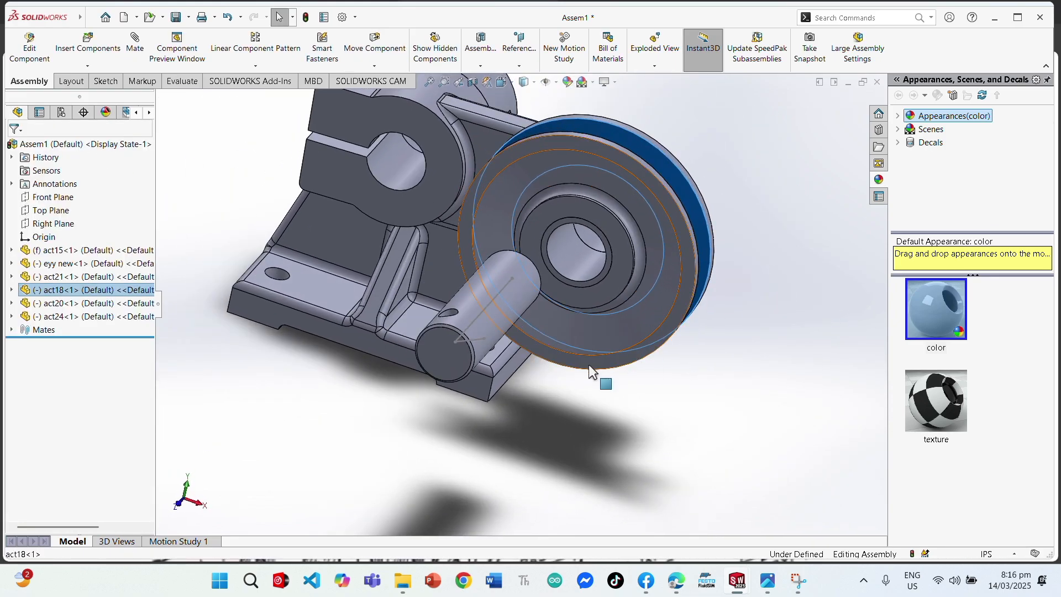
scroll(555, 281, down, 5)
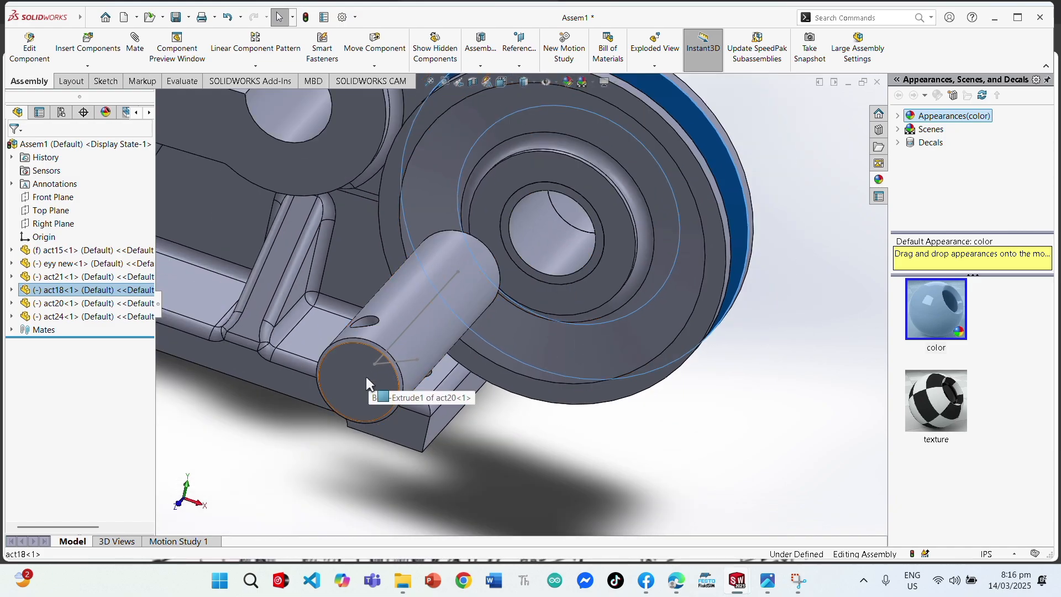
click(133, 54)
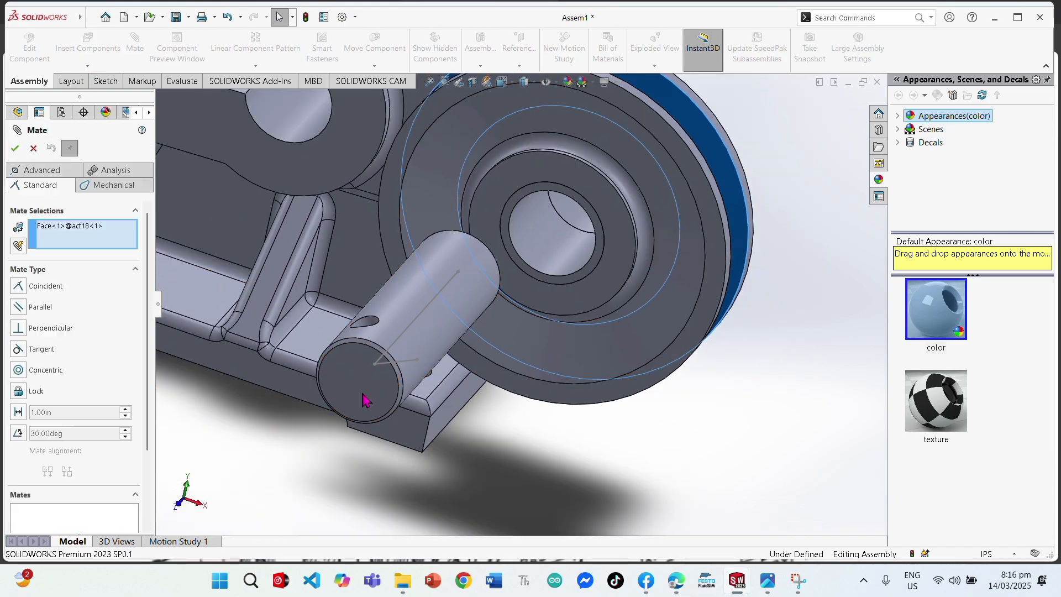
click(644, 261)
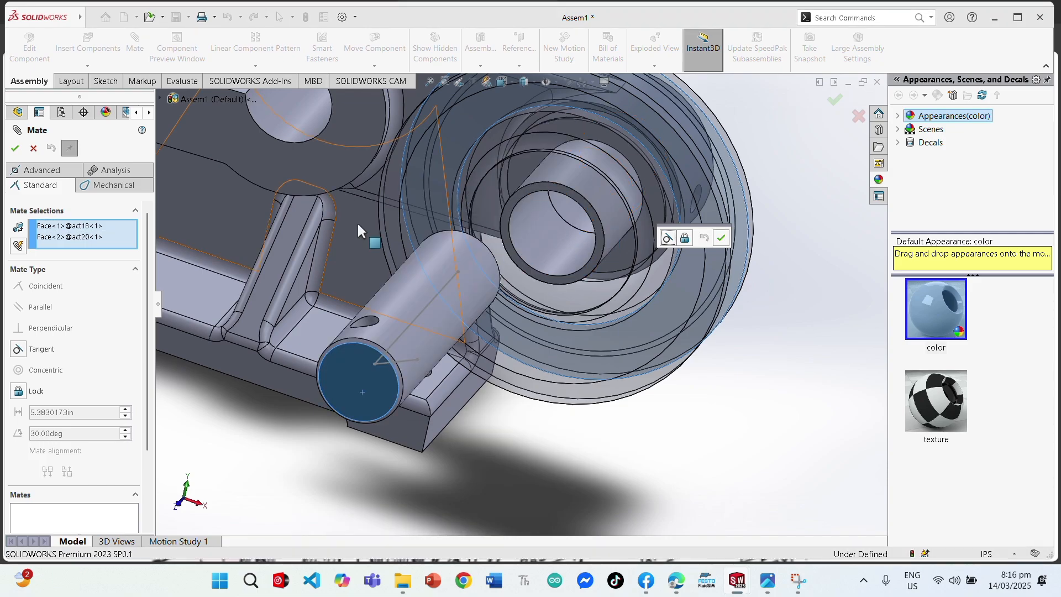
click(15, 148)
click(34, 148)
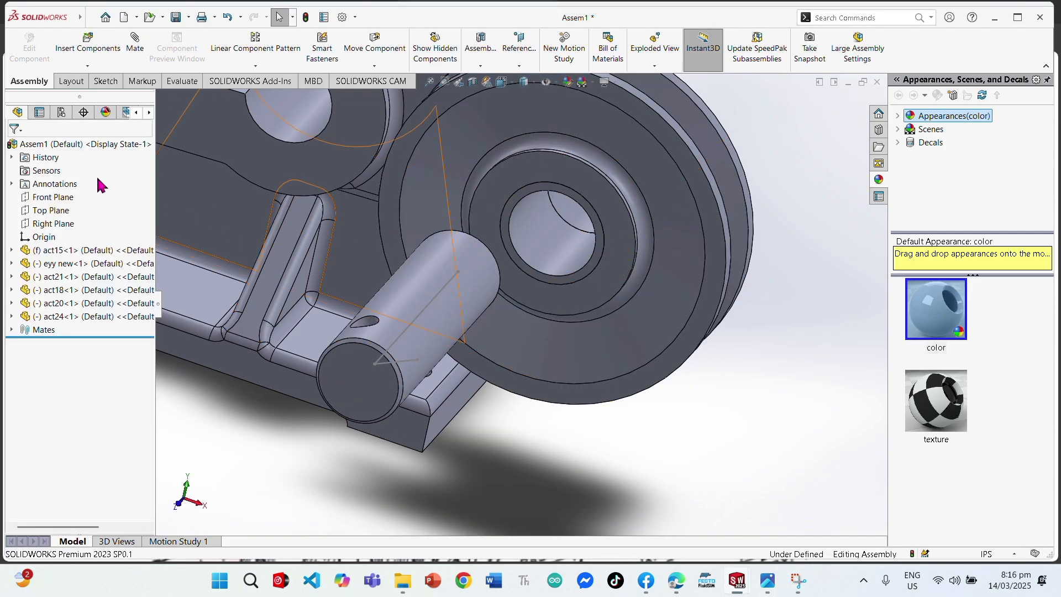
Add a coincident mate between the act20 pin's end face and the act18 pulley's hub face
click(135, 53)
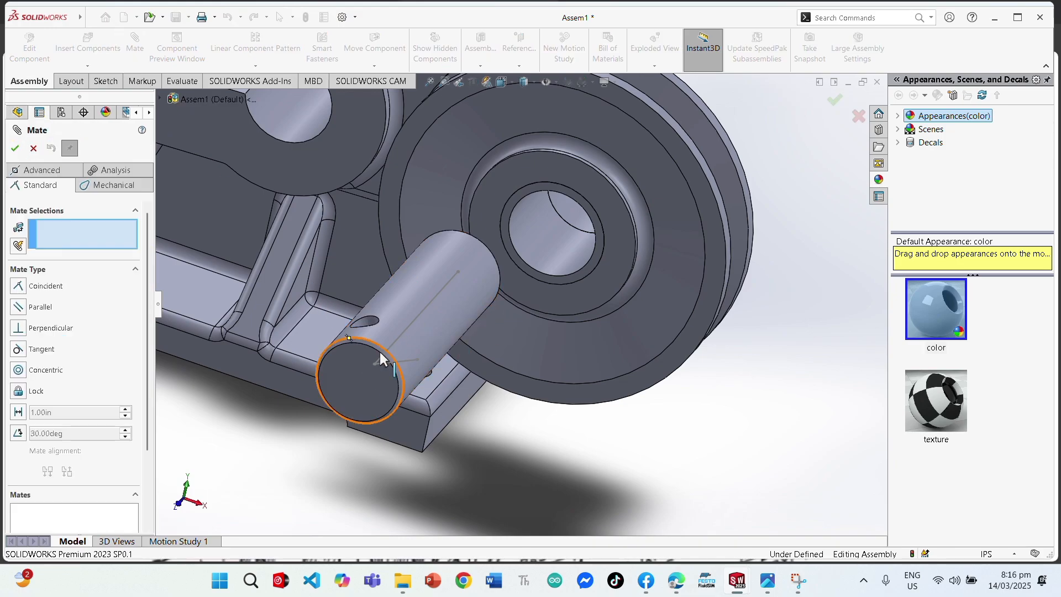
click(379, 354)
click(615, 224)
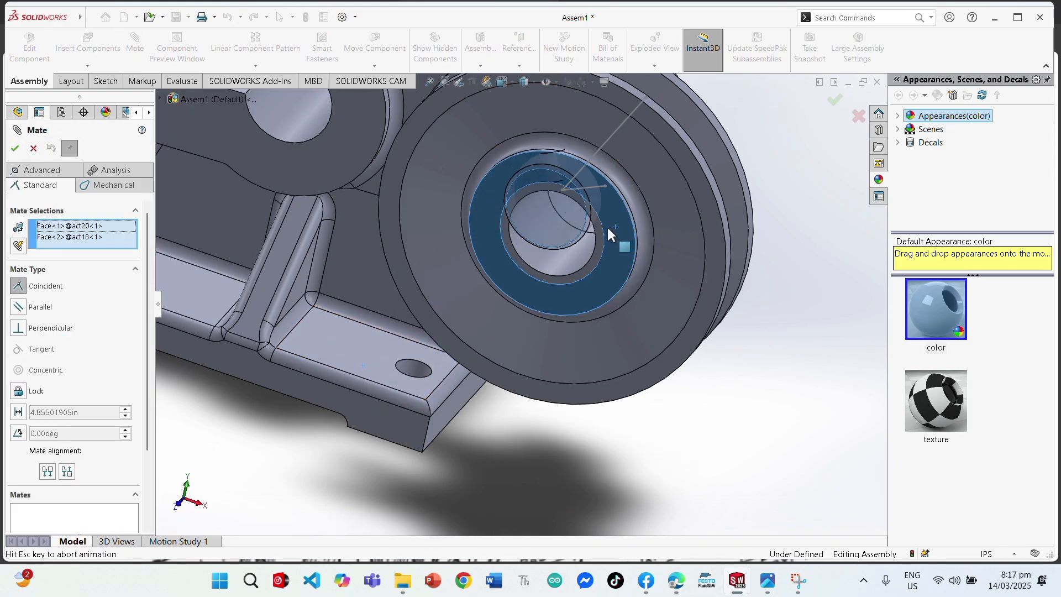
middle_drag(610, 231, 555, 285)
middle_drag(588, 253, 479, 293)
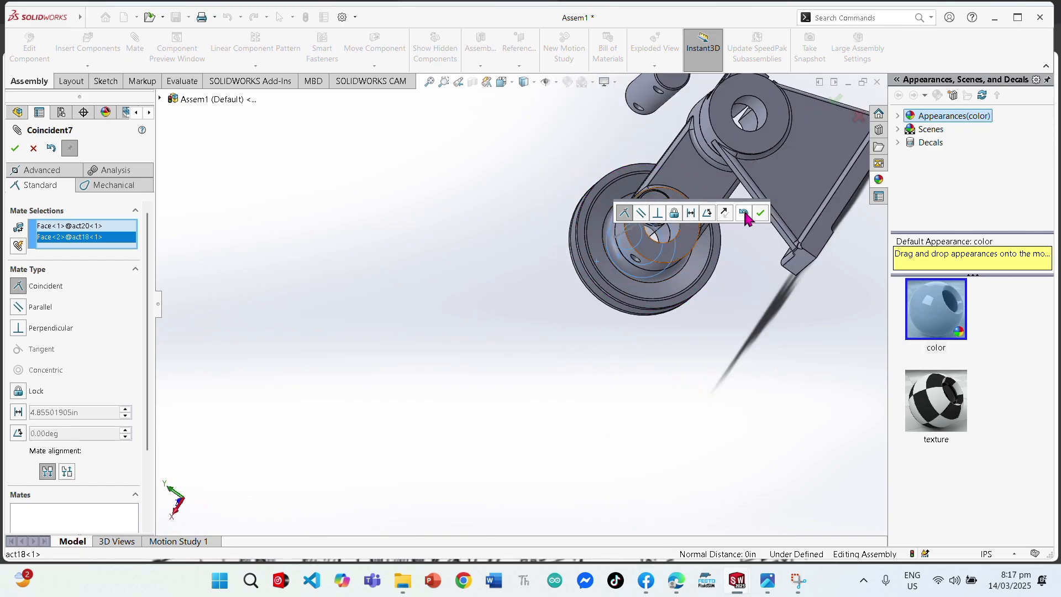
click(761, 213)
scroll(632, 241, down, 5)
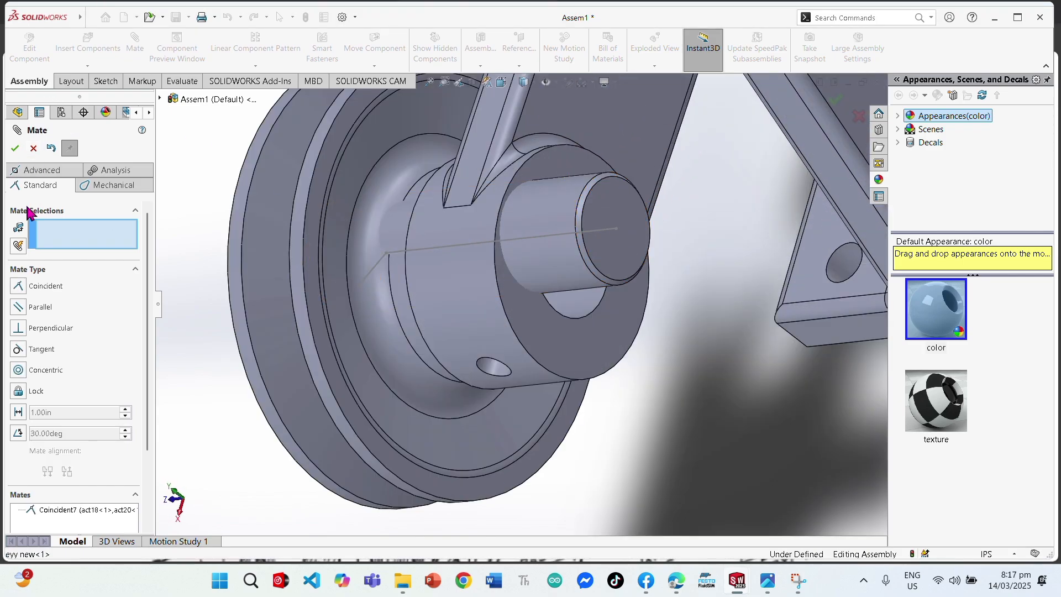
click(15, 148)
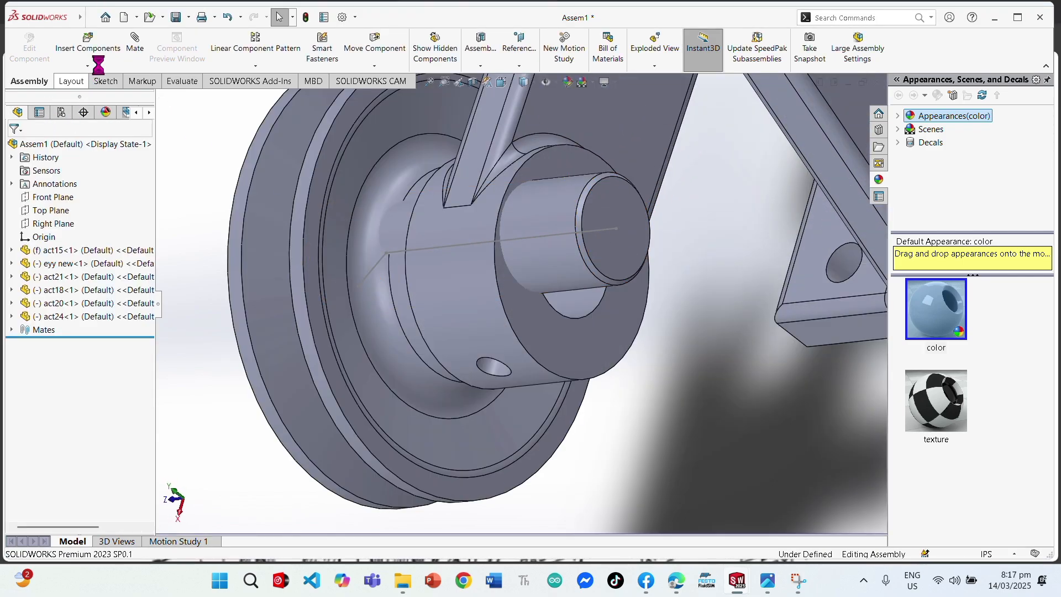
Try parallel and perpendicular mates between the act20 pin's end face and the arm's hub face beside the pulley
click(629, 256)
click(539, 330)
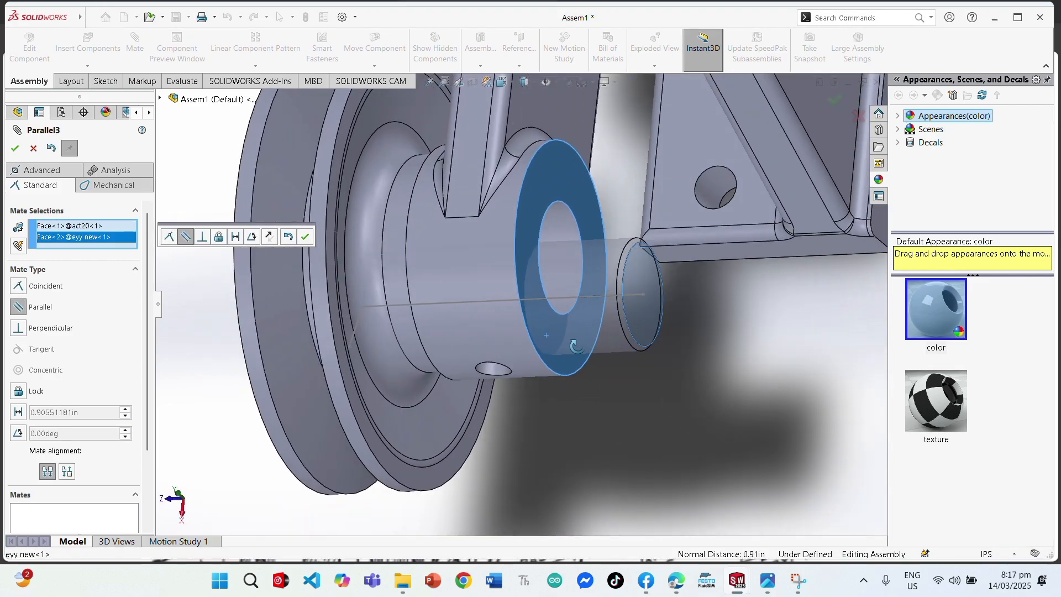
middle_drag(576, 347, 497, 343)
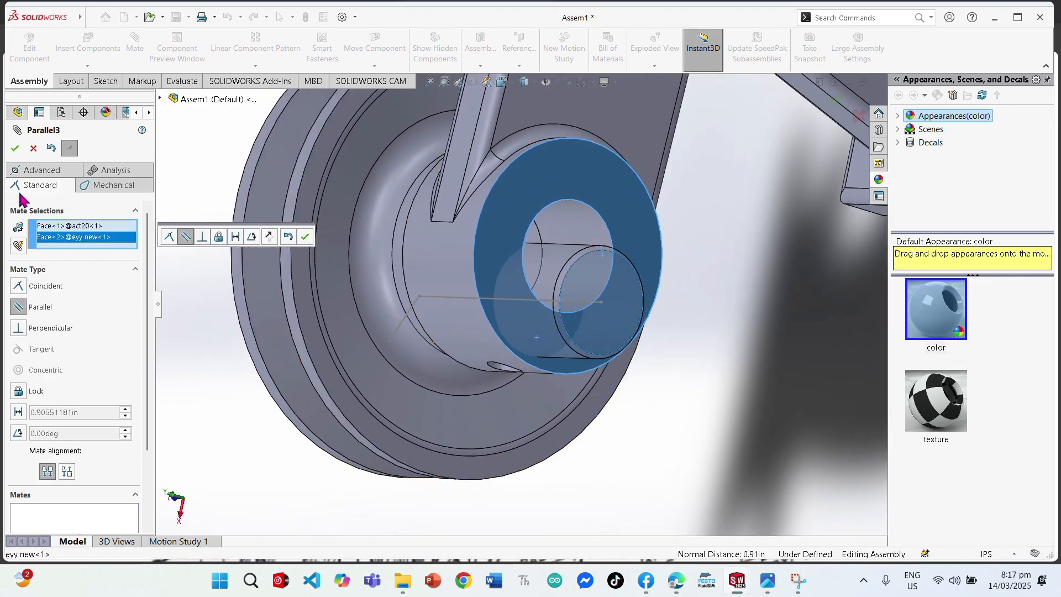
click(203, 237)
middle_drag(265, 282, 324, 287)
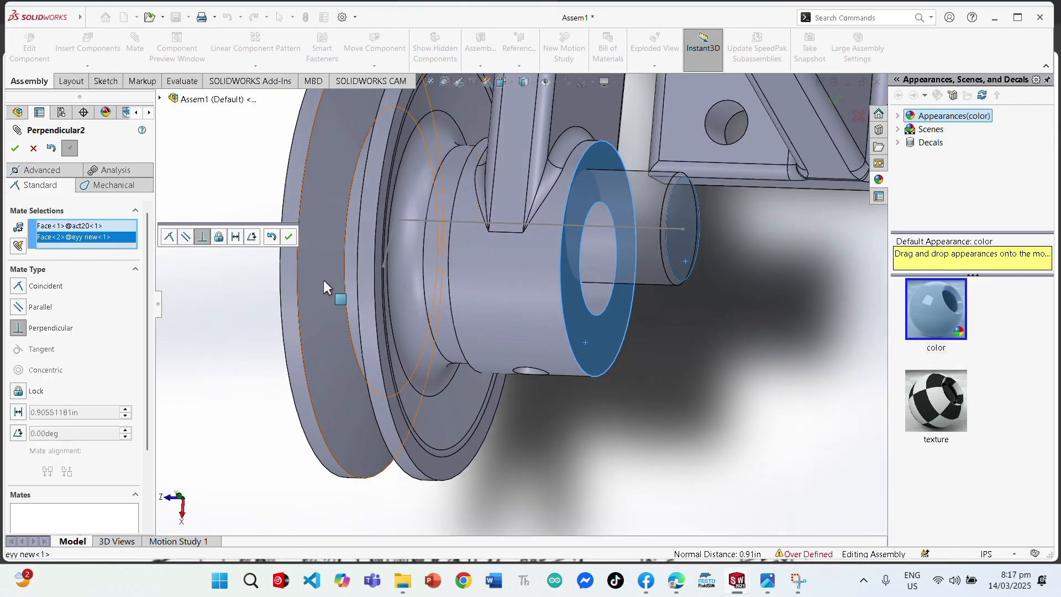
click(28, 312)
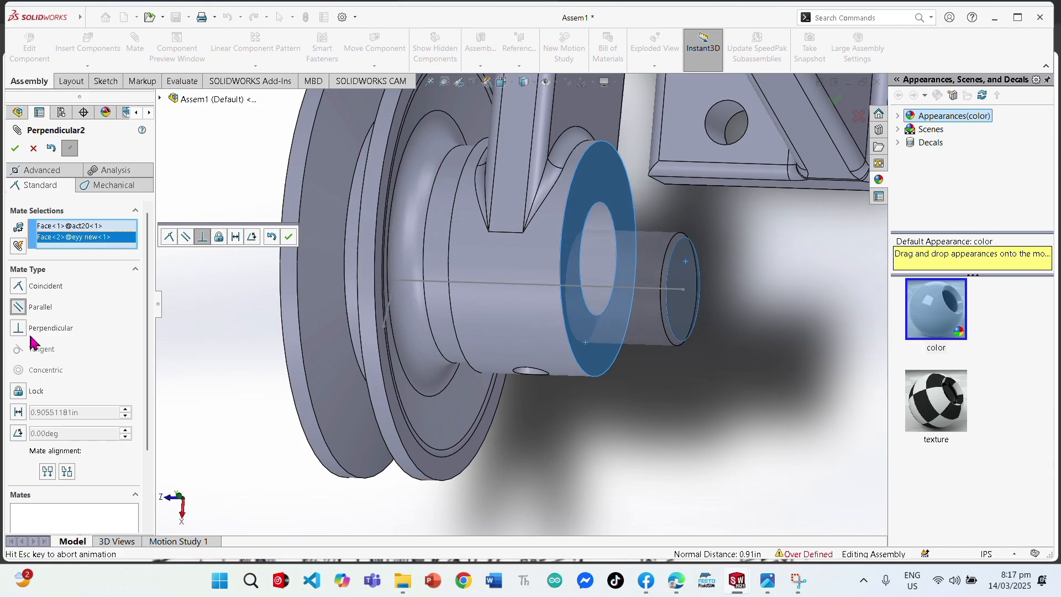
click(34, 148)
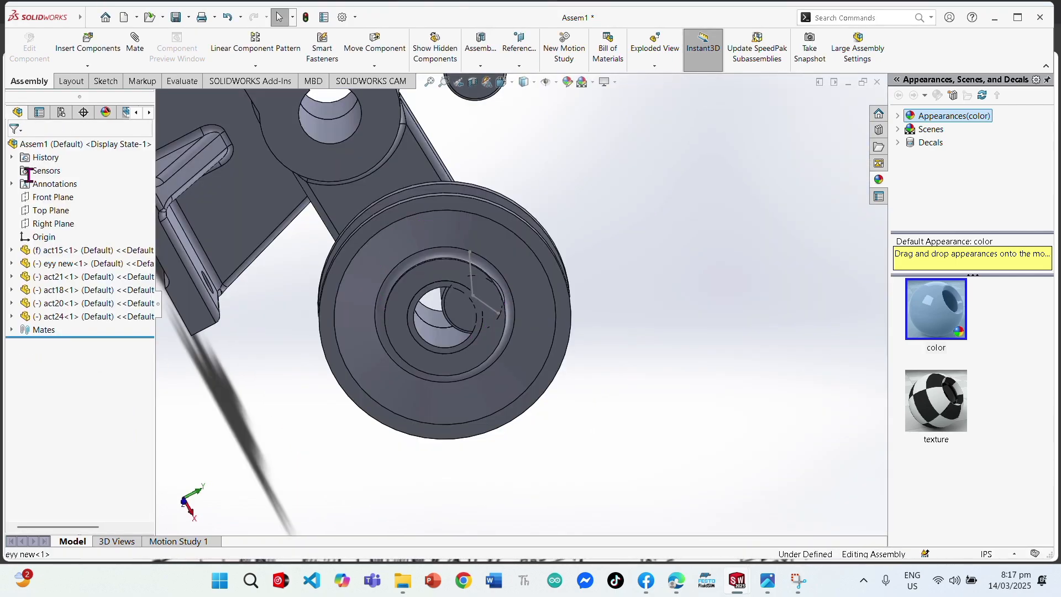
Undo the act20 pin's coincident mate with the pulley
middle_drag(407, 313, 304, 376)
scroll(457, 304, up, 5)
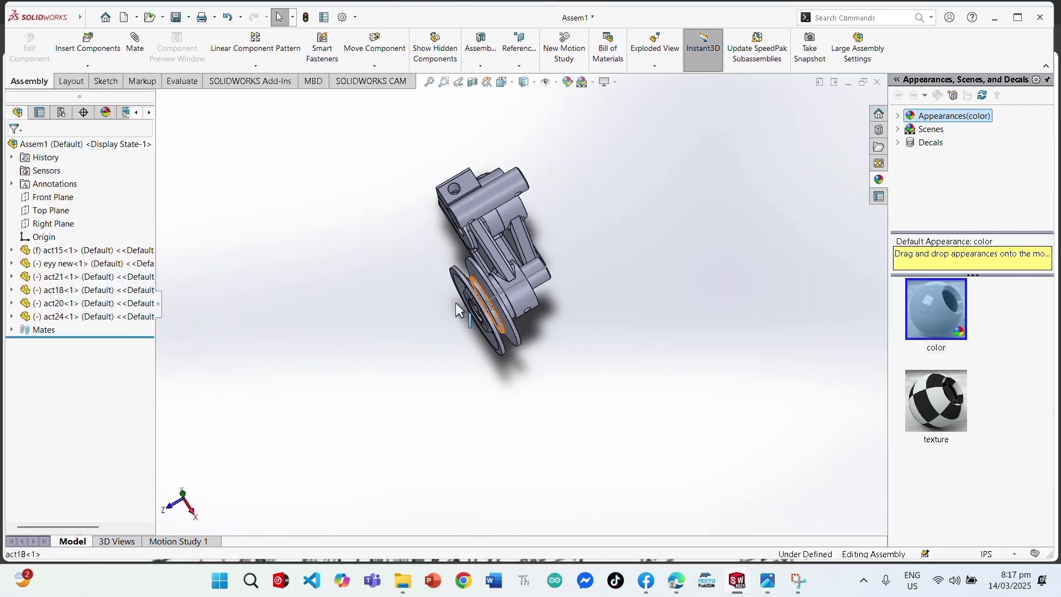
middle_drag(456, 304, 573, 281)
key(ctrl+7)
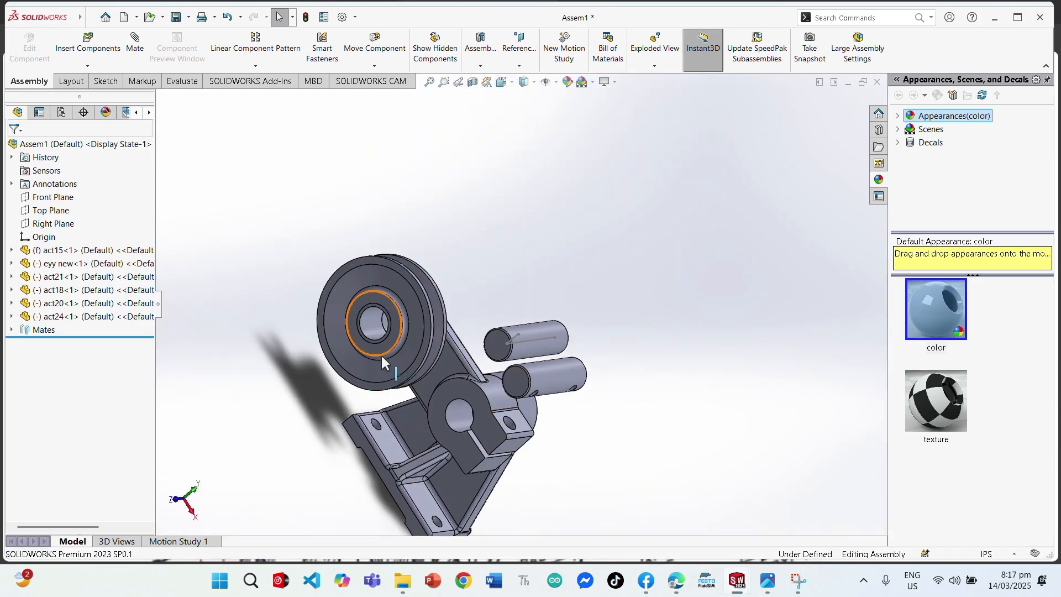
Swing the arm and pulley about the bracket hub until the arm lies about horizontal beside the bracket
drag(429, 328, 736, 421)
scroll(521, 303, up, 1)
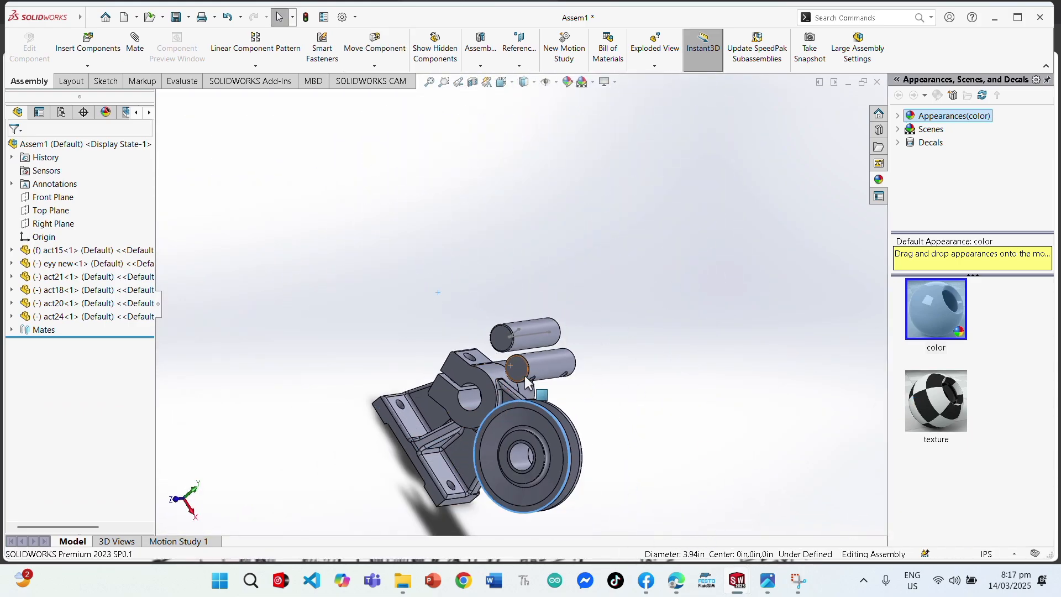
scroll(527, 382, down, 6)
scroll(263, 323, up, 2)
middle_drag(365, 288, 171, 180)
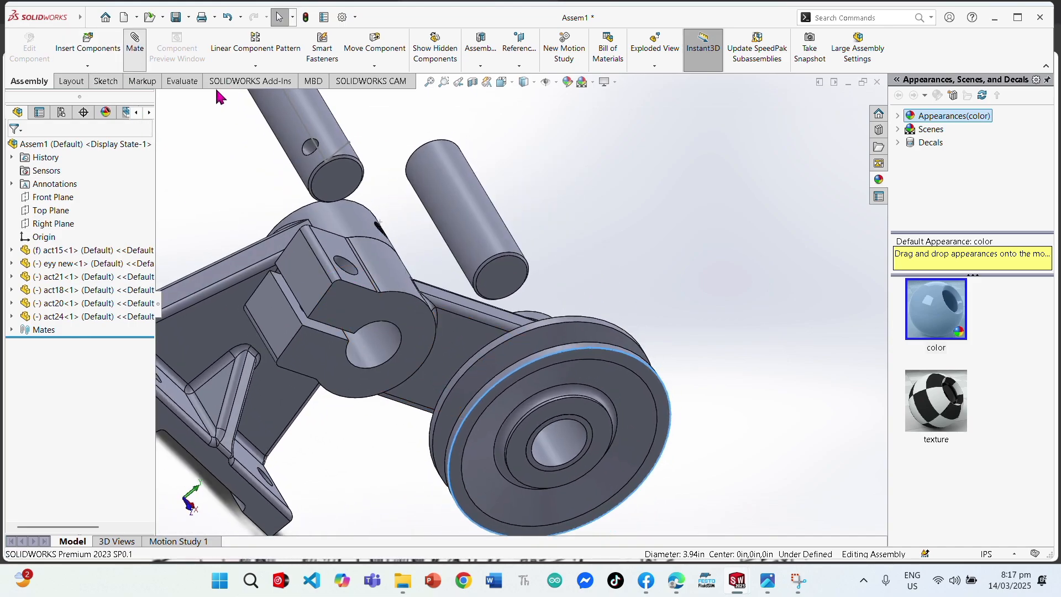
click(368, 341)
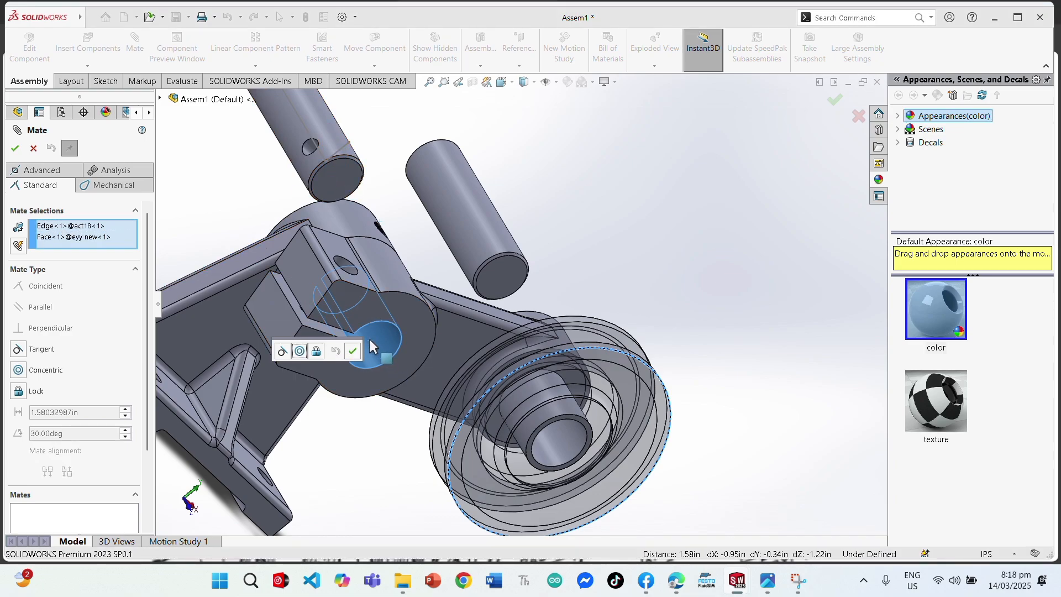
key(Escape)
click(403, 310)
Try a coincident mate between the arm's clamp face and the act20 pin's end face
click(142, 70)
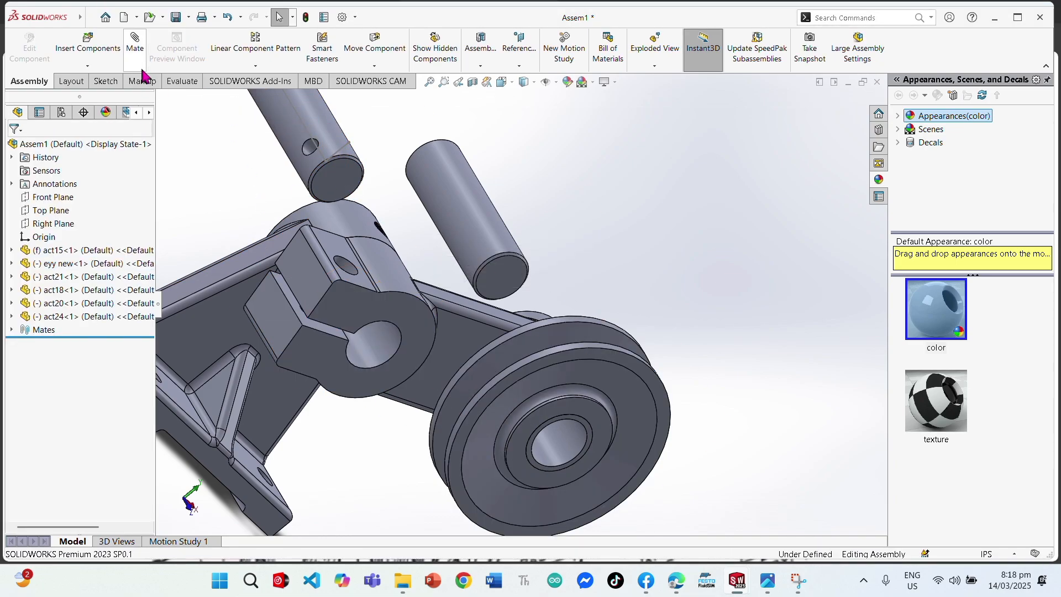
key(Return)
click(407, 302)
click(332, 186)
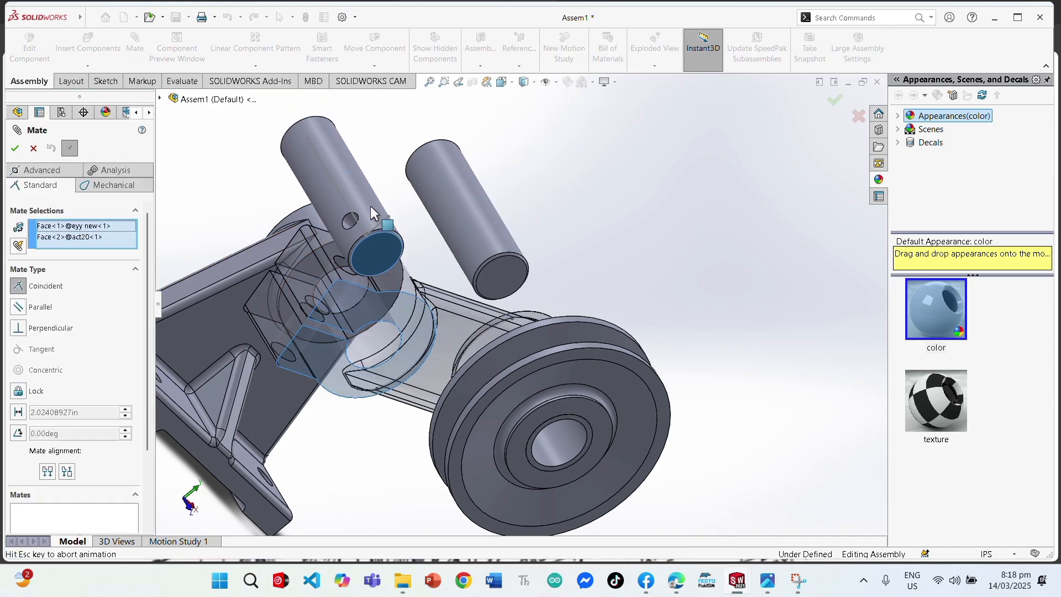
mouse_move(429, 296)
middle_down()
mouse_move(470, 381)
mouse_move(426, 310)
middle_up()
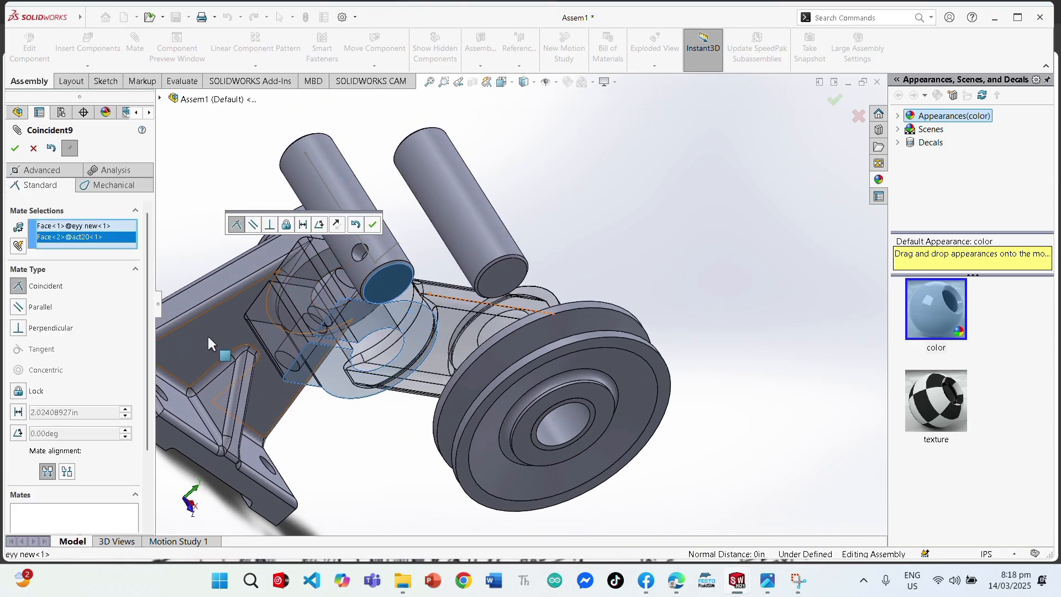
key(Escape)
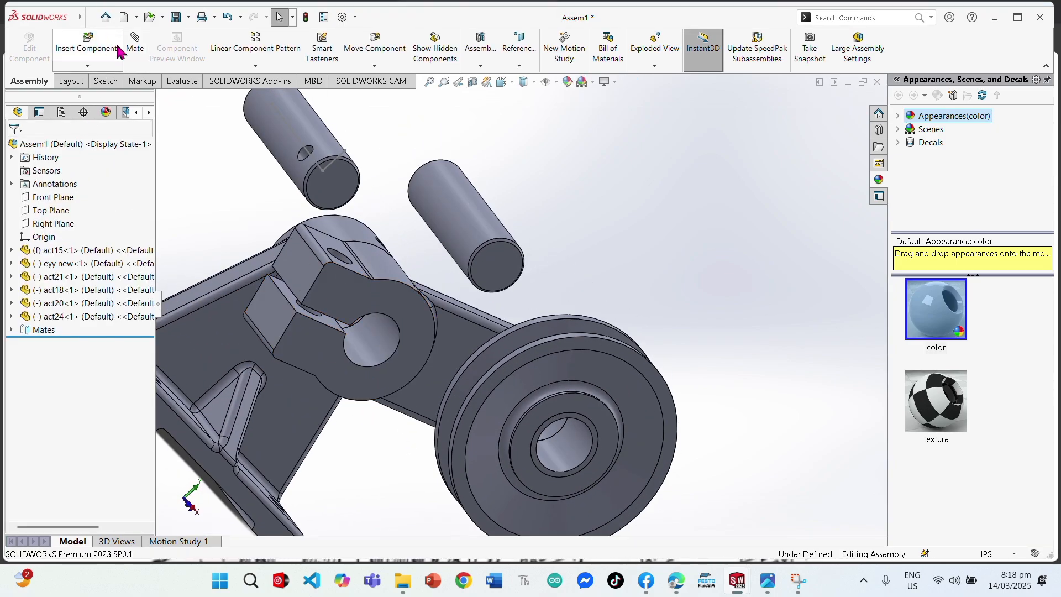
Add a coincident mate between the short sketch line at the act20 pin's end and the arm's clamp face
click(326, 166)
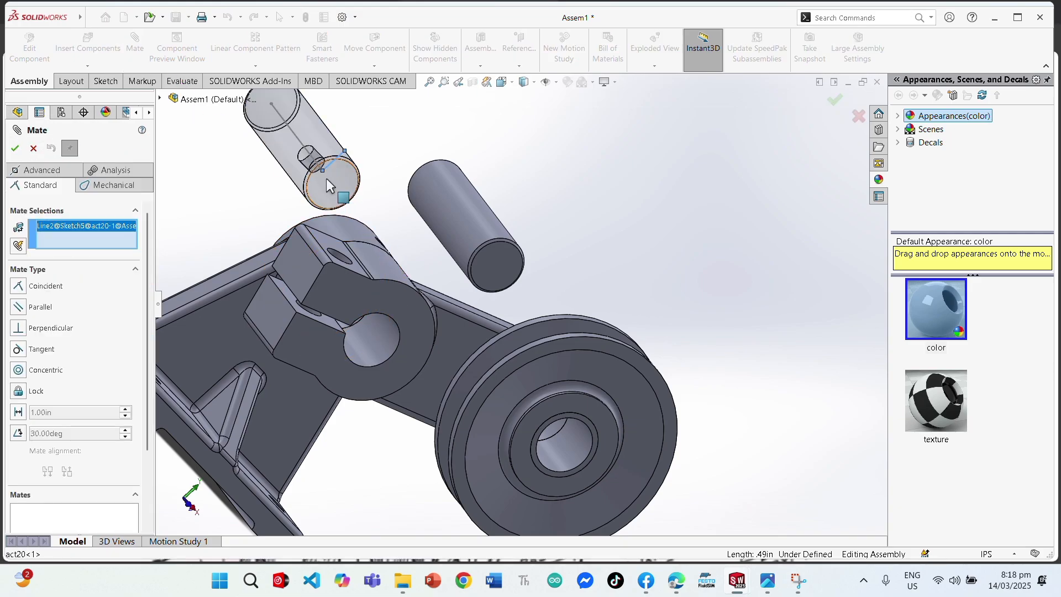
click(416, 331)
middle_drag(412, 330, 325, 268)
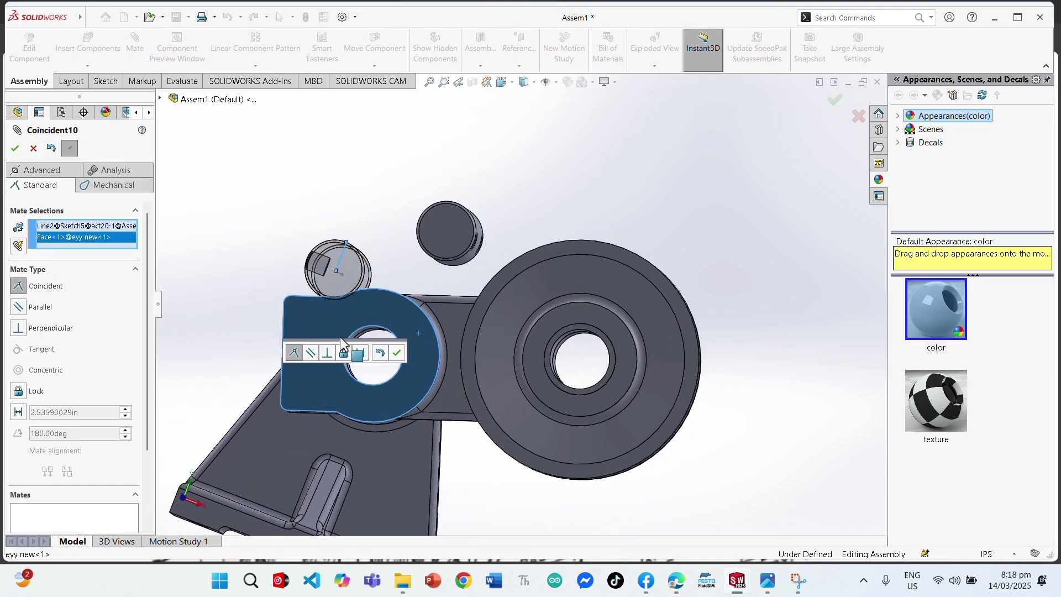
click(397, 353)
scroll(328, 366, down, 3)
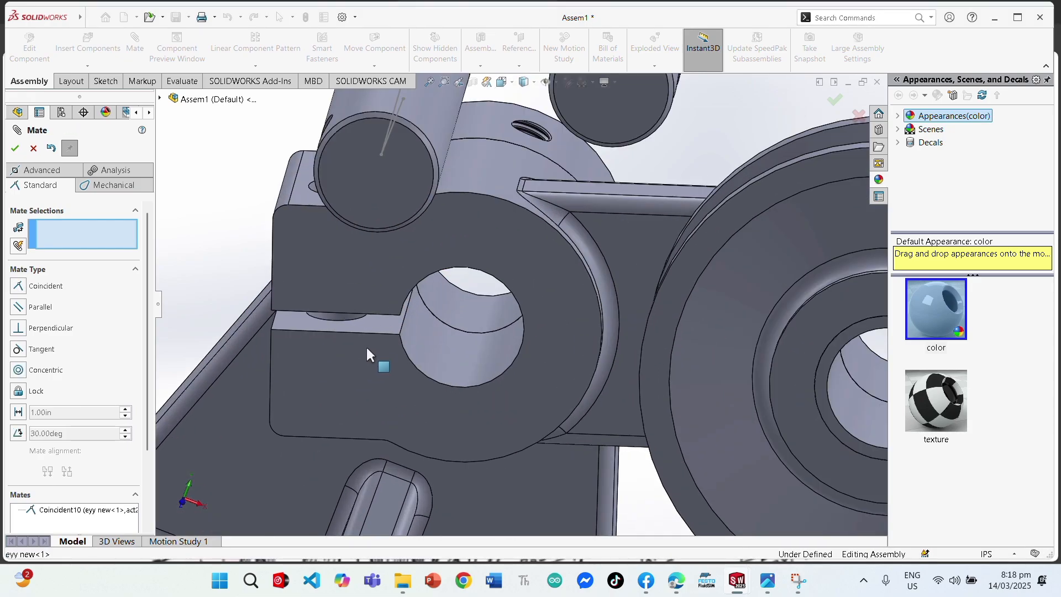
click(17, 148)
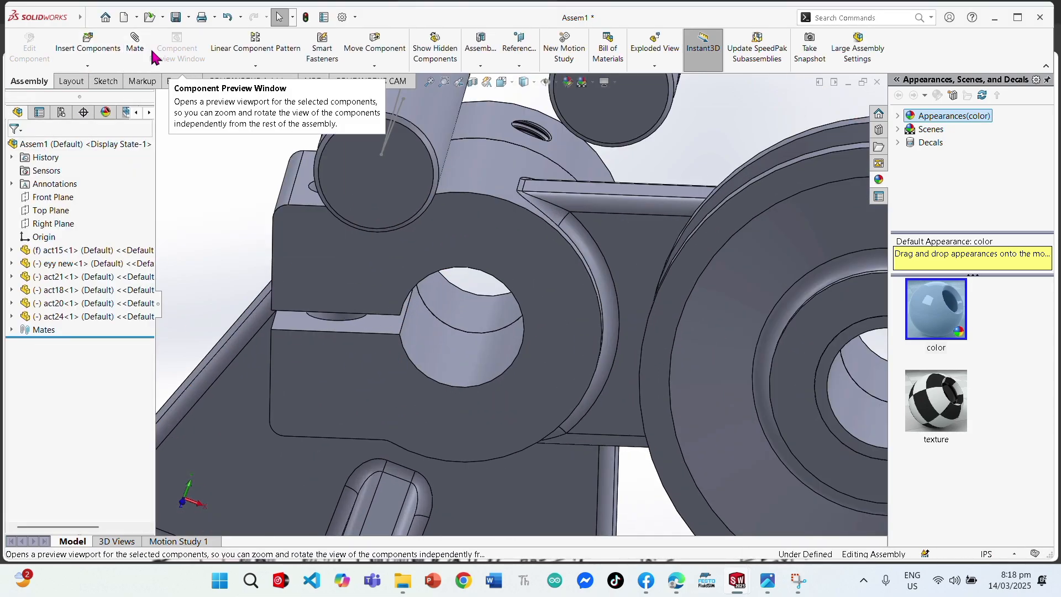
click(135, 42)
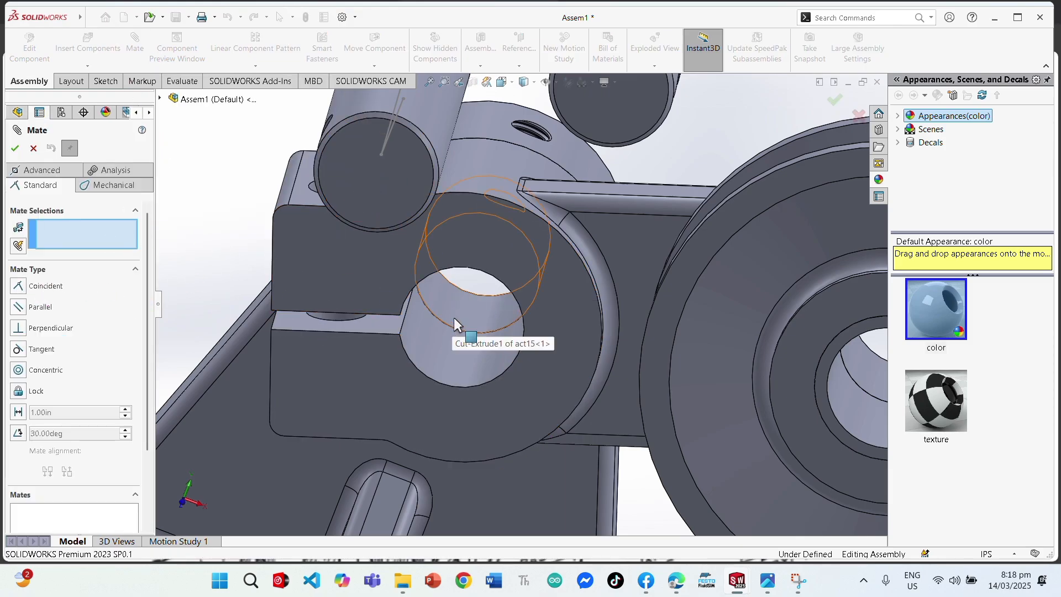
scroll(471, 300, up, 2)
middle_drag(471, 301, 474, 264)
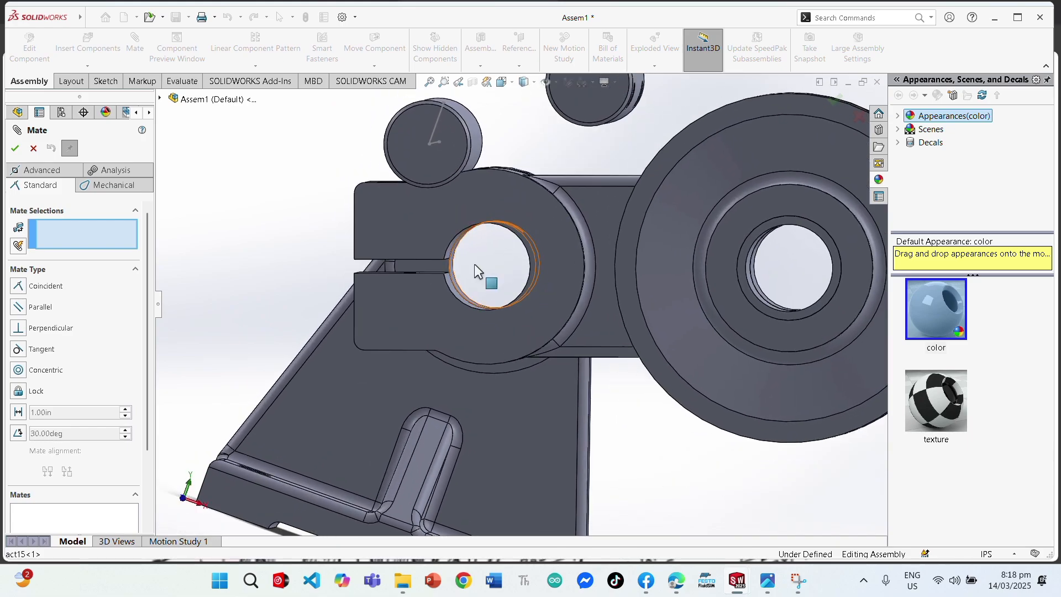
click(401, 134)
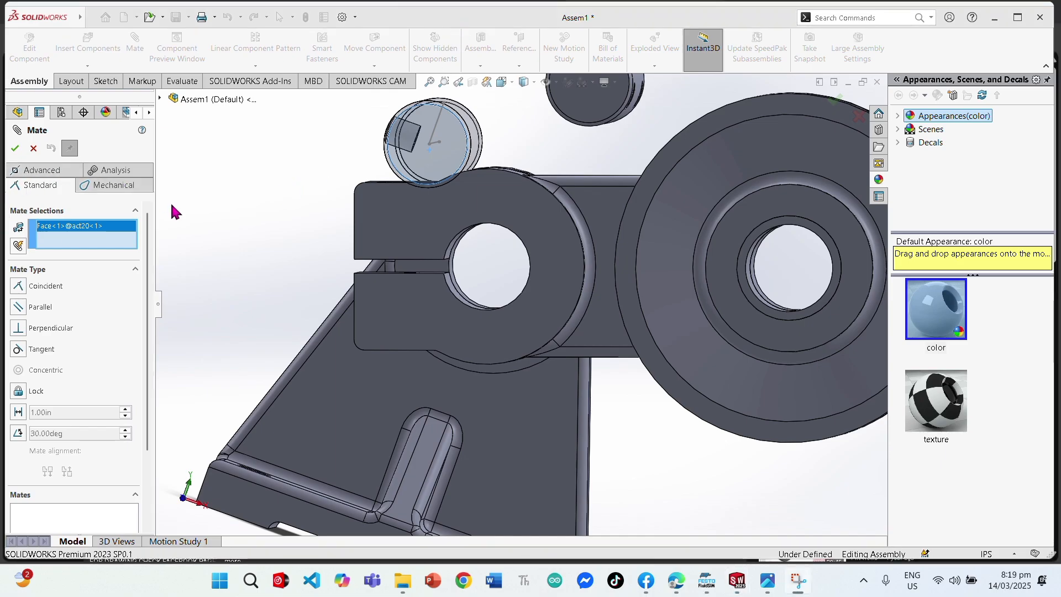
scroll(265, 193, up, 3)
middle_drag(265, 194, 197, 246)
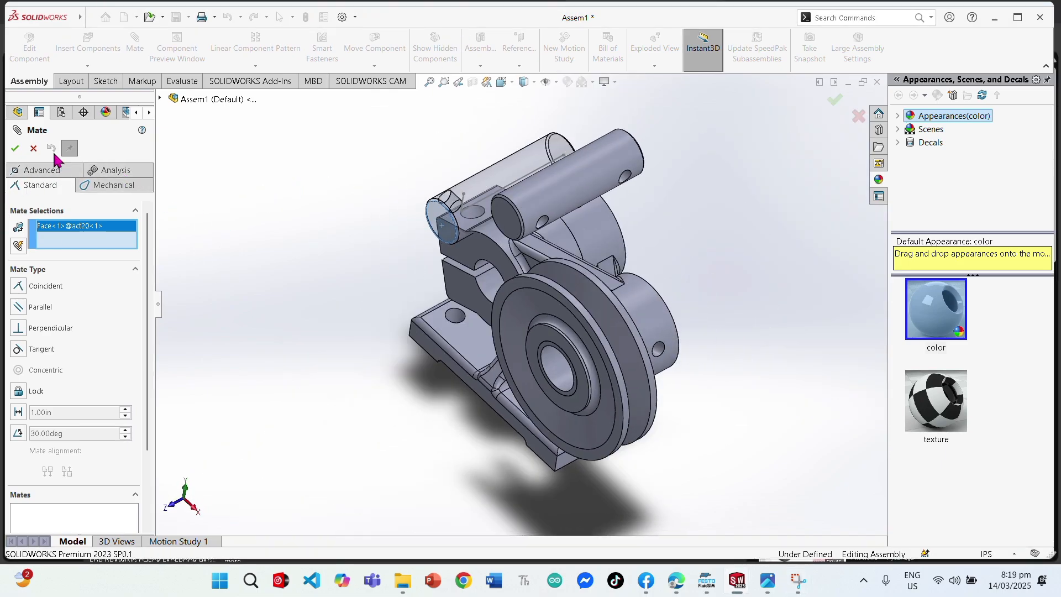
click(33, 148)
Add a concentric mate between the act20 pin's cylindrical face and the hole in the arm's clamp
scroll(466, 237, up, 1)
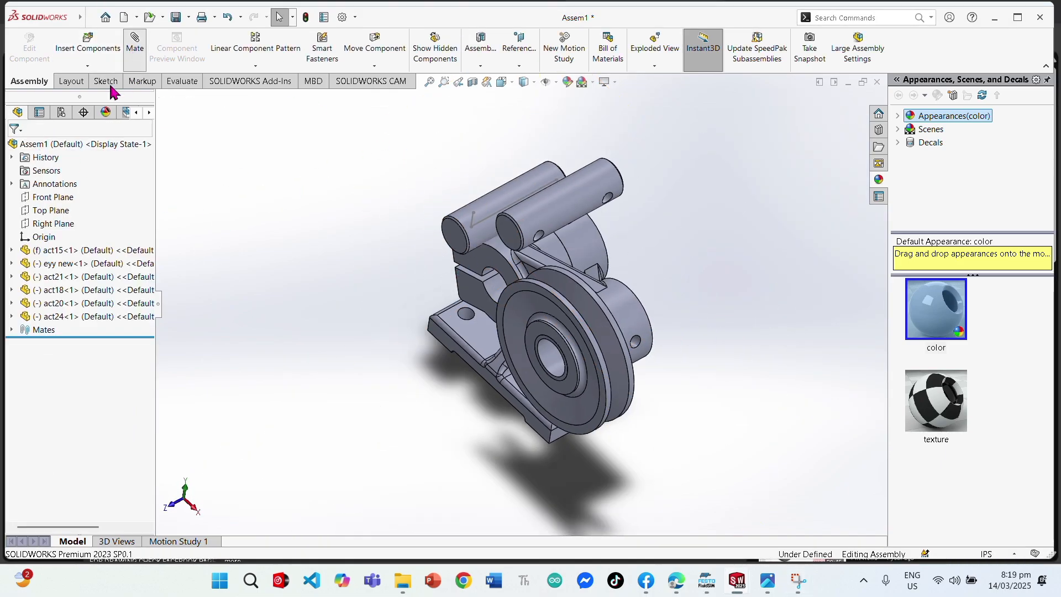
key(Return)
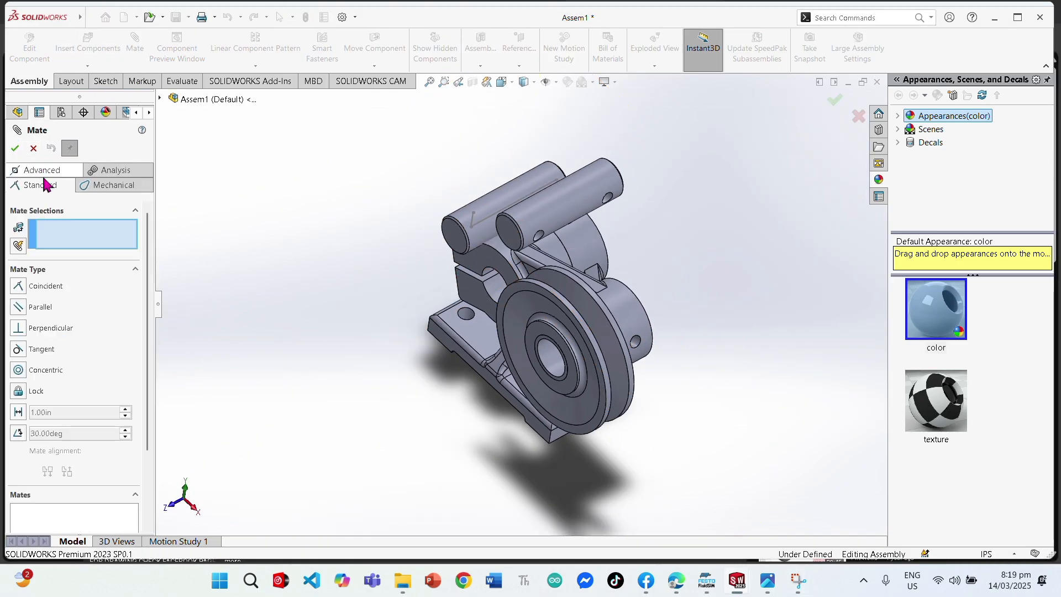
click(475, 226)
click(491, 283)
middle_drag(462, 309, 496, 303)
click(15, 148)
scroll(525, 301, down, 6)
scroll(525, 302, up, 2)
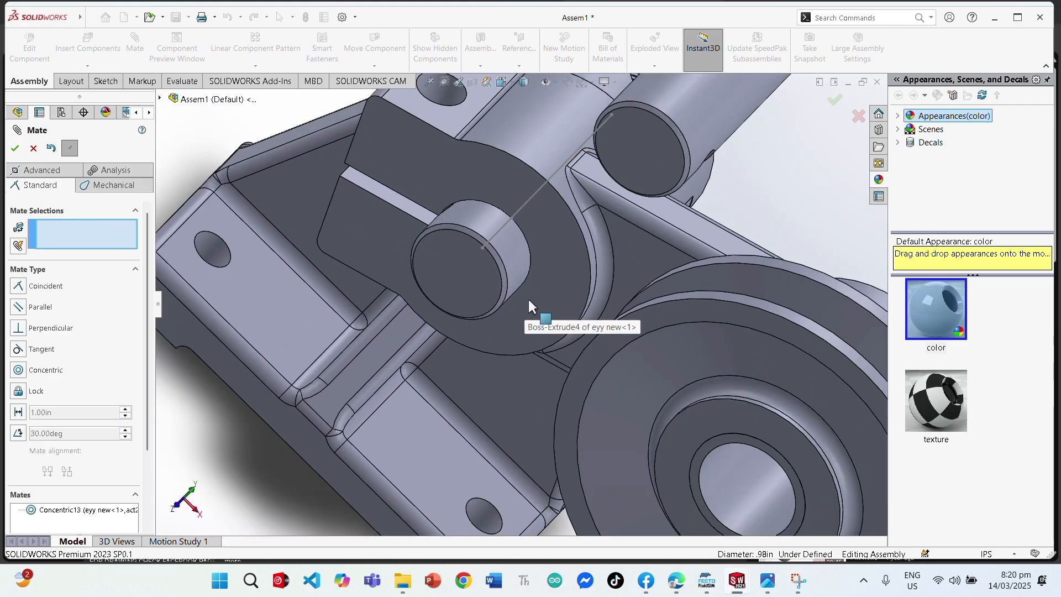
Add a parallel mate between the act20 pin's end face and the arm's clamp face
scroll(529, 297, up, 5)
click(486, 280)
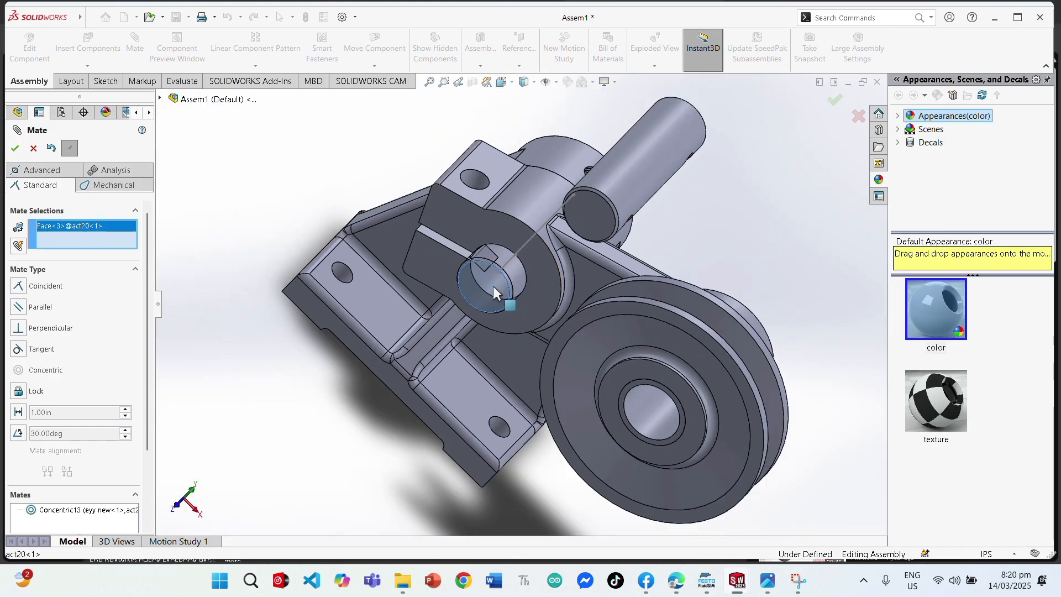
click(546, 270)
click(15, 147)
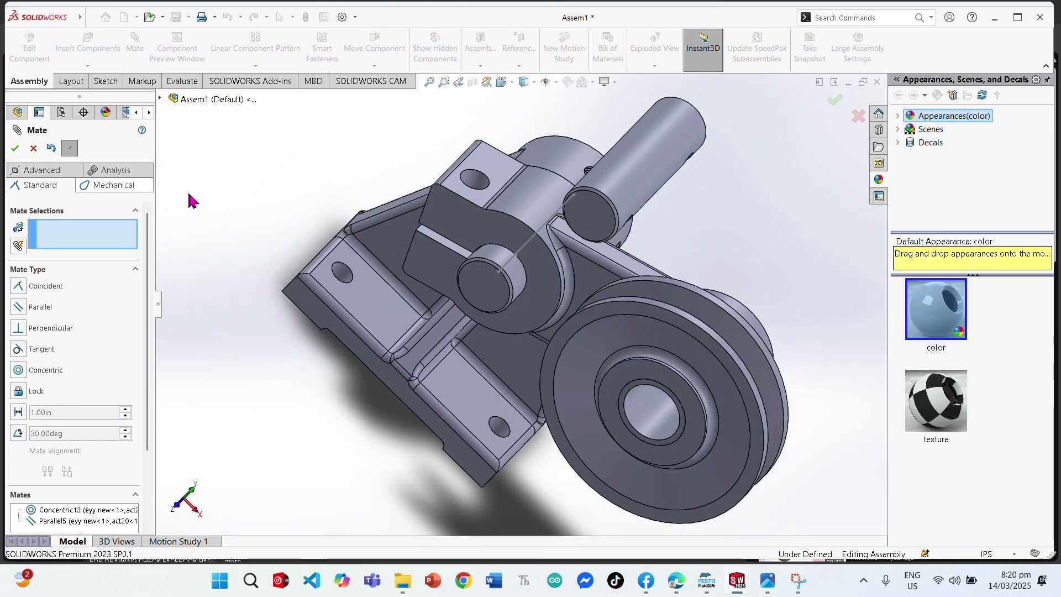
key(Escape)
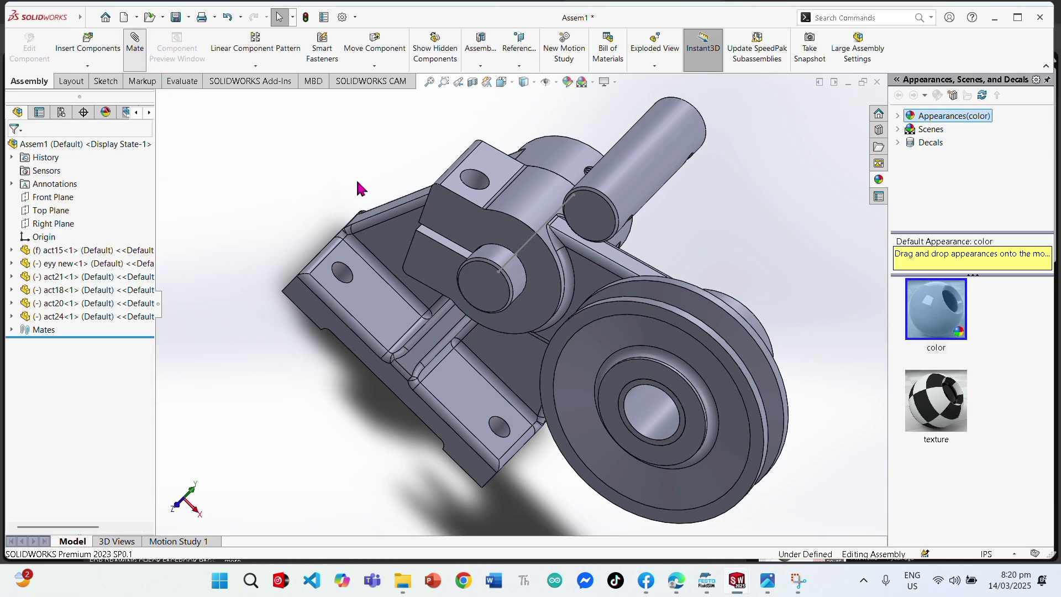
Add a second parallel mate between the act20 pin's end face and the arm's clamp face
key(Return)
click(490, 278)
click(545, 275)
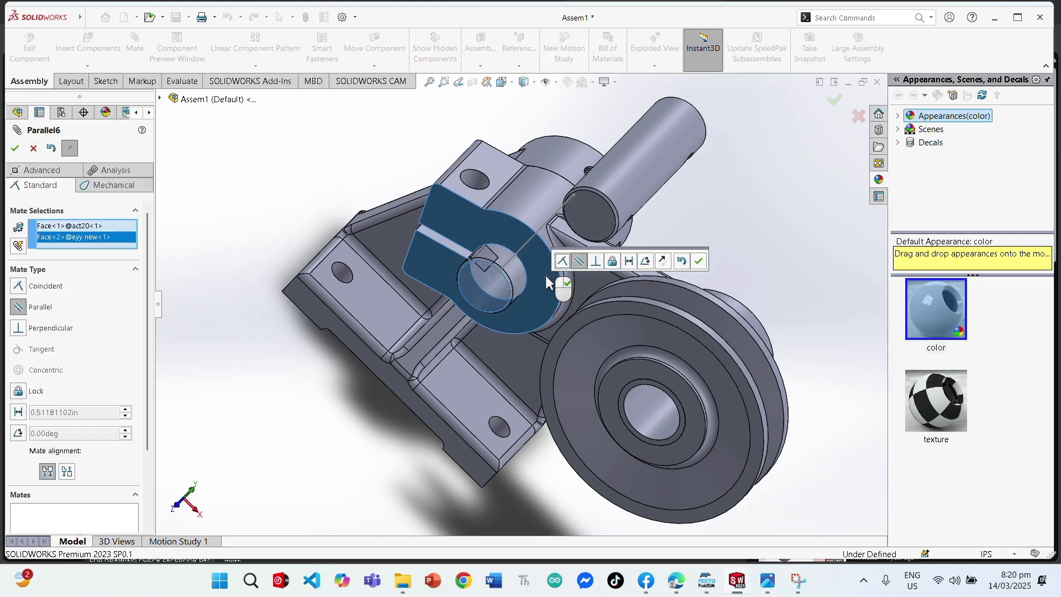
click(14, 148)
middle_drag(380, 294, 409, 336)
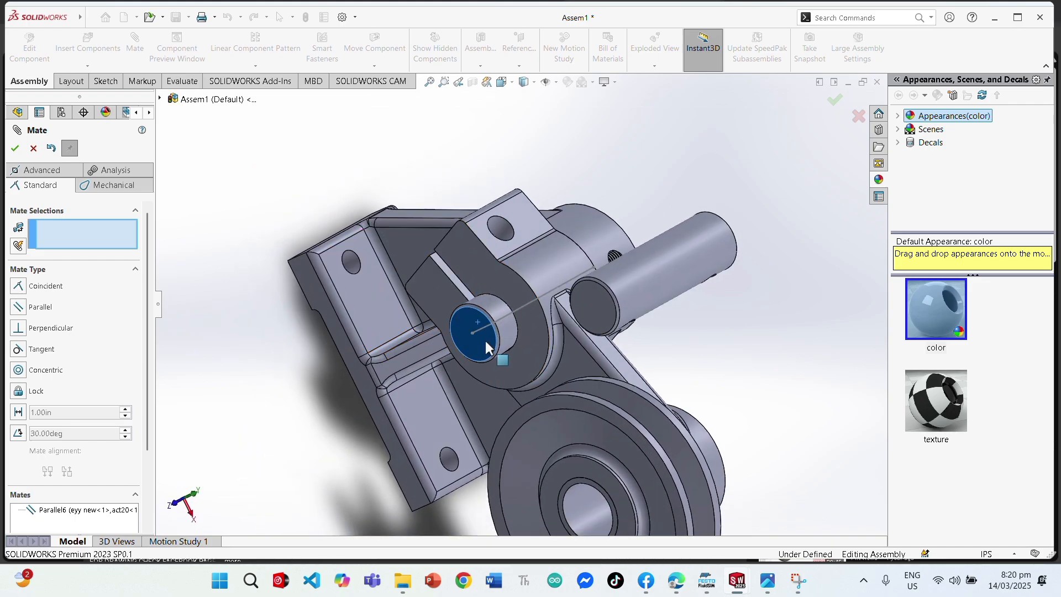
click(15, 148)
middle_drag(310, 188, 425, 224)
scroll(455, 228, down, 5)
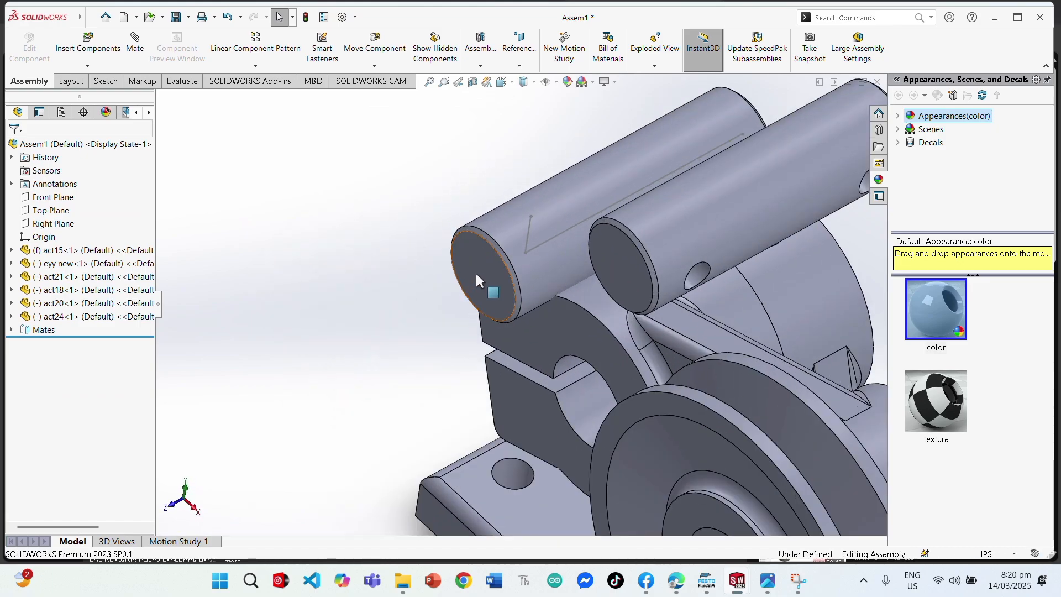
click(475, 272)
drag(475, 274, 451, 231)
scroll(588, 198, down, 3)
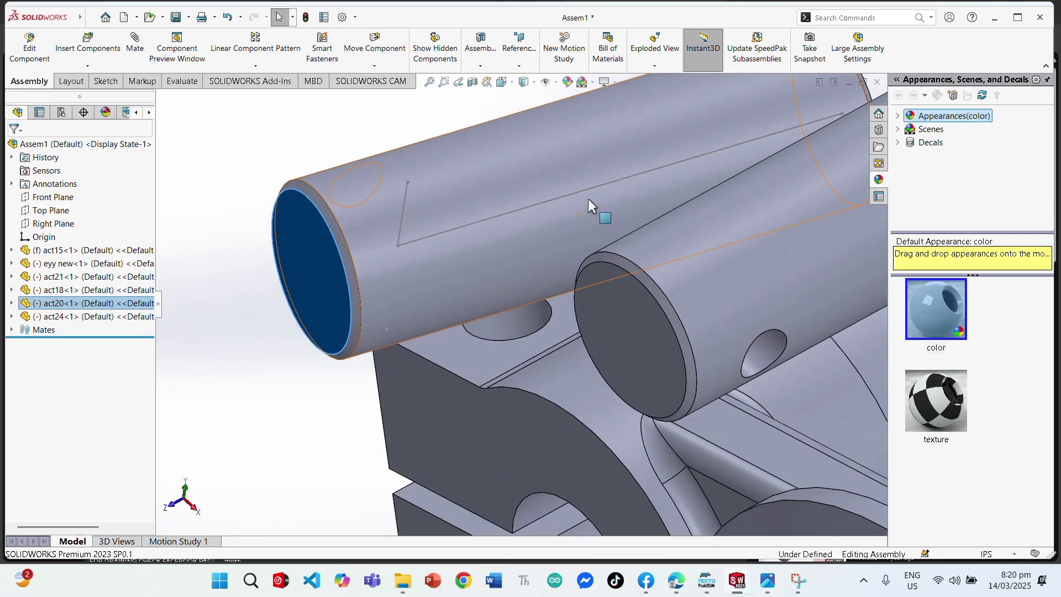
middle_drag(588, 197, 519, 243)
scroll(518, 243, up, 4)
middle_drag(666, 308, 752, 374)
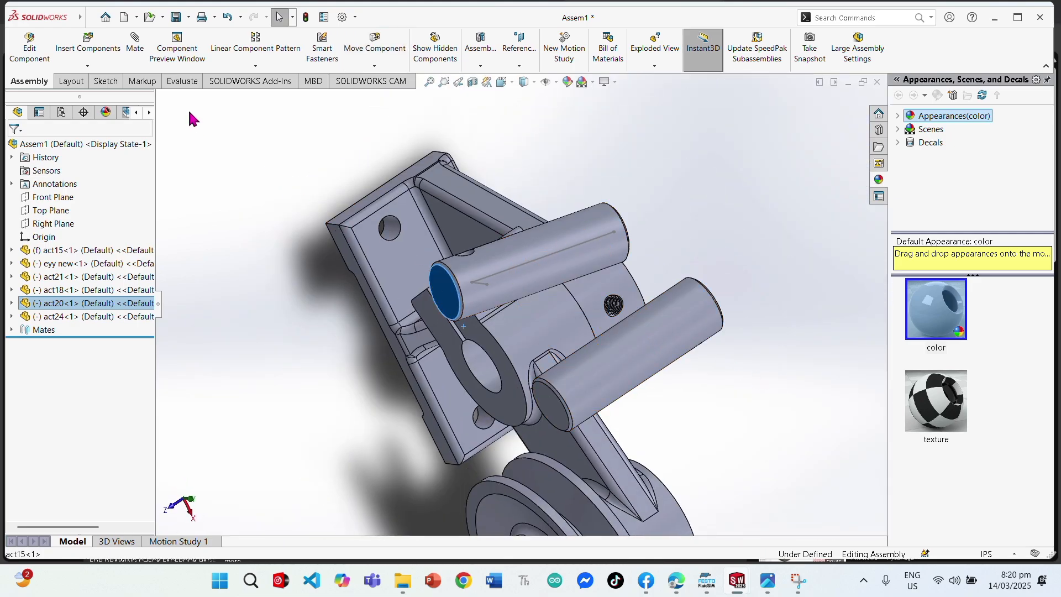
click(534, 261)
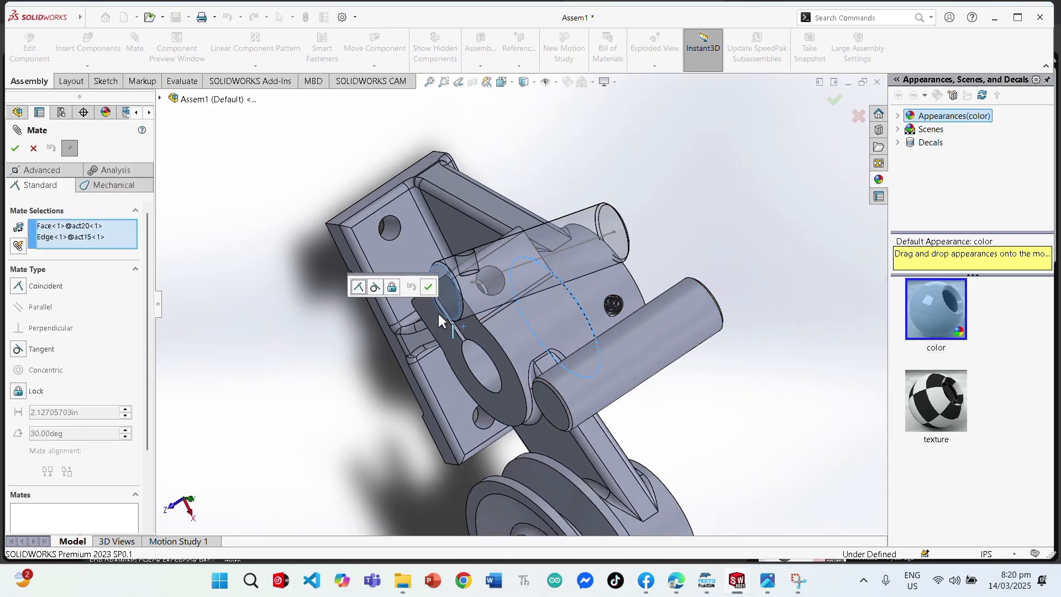
key(Escape)
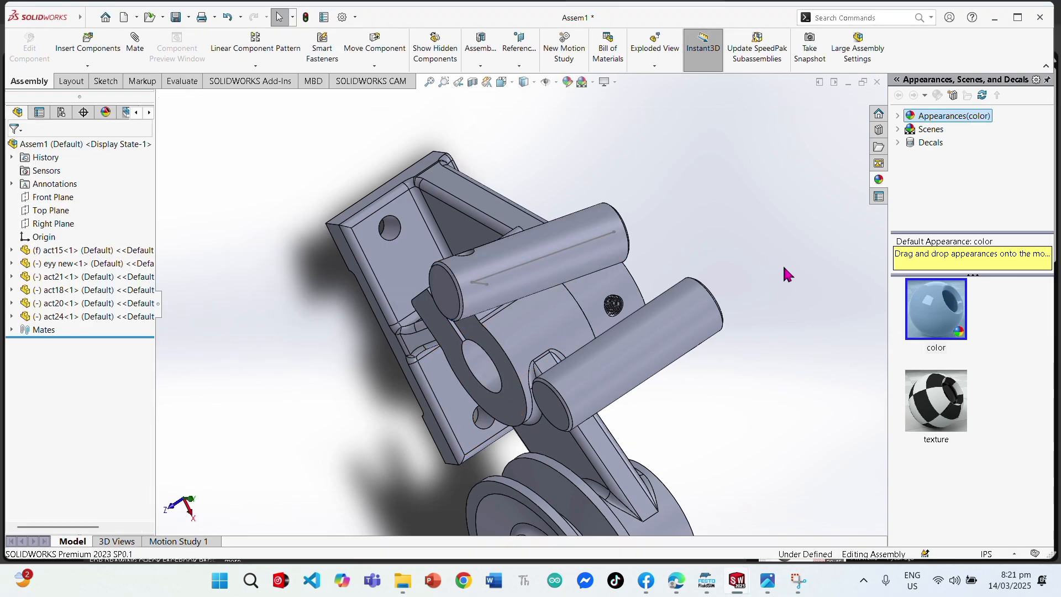
key(ctrl+shift+z)
drag(490, 288, 513, 289)
key(ctrl+z)
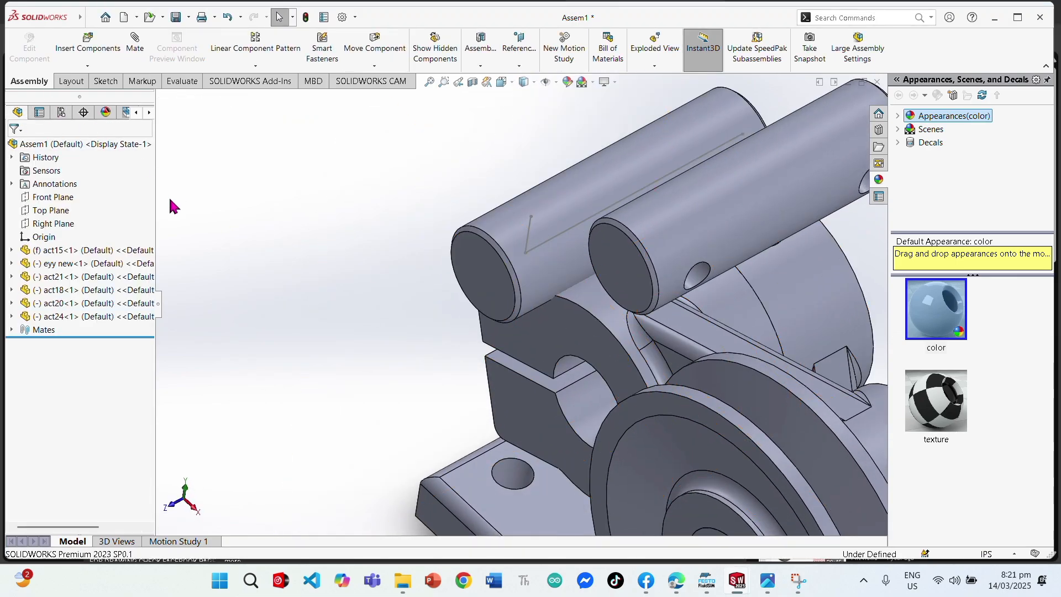
Add another parallel mate between the act20 pin's end face and the arm's clamp face
click(495, 277)
click(504, 333)
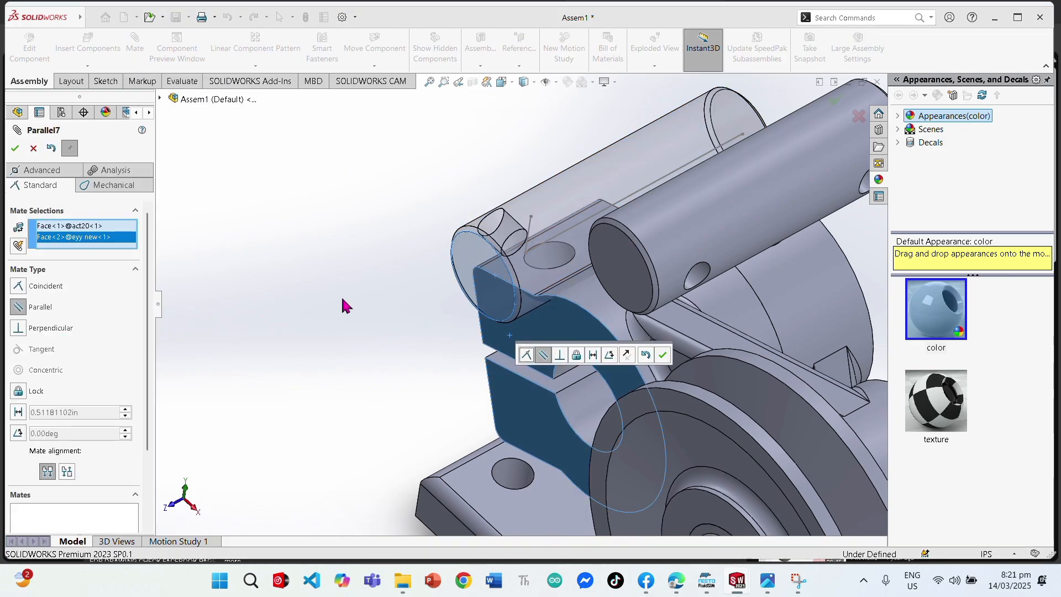
click(15, 148)
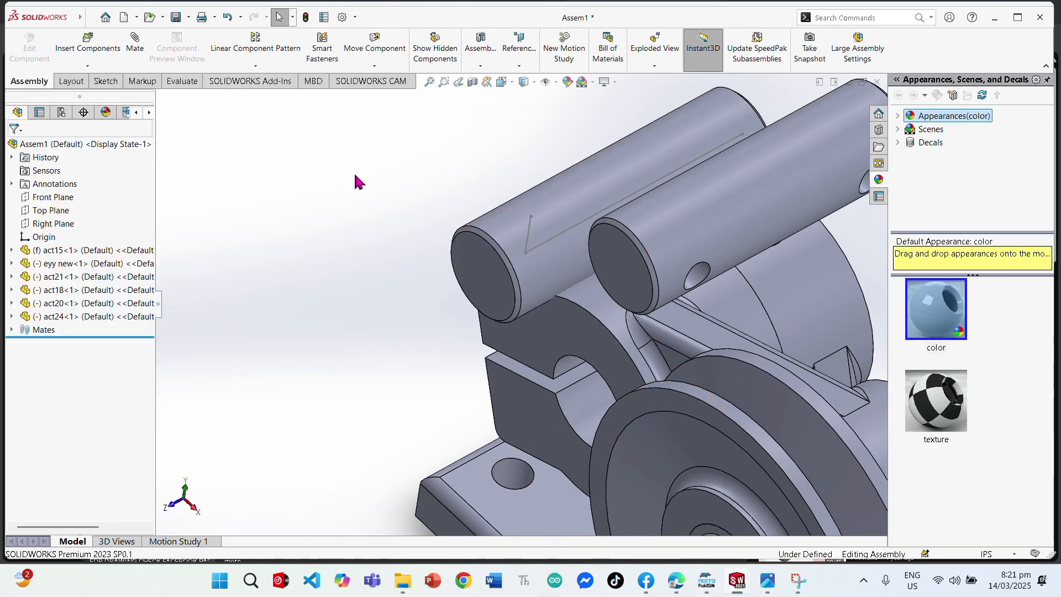
Undo the mates and component insertions until only the act15 bracket remains in the assembly
middle_drag(486, 105, 658, 386)
scroll(570, 436, up, 3)
scroll(612, 484, down, 3)
scroll(659, 381, up, 5)
scroll(658, 386, down, 5)
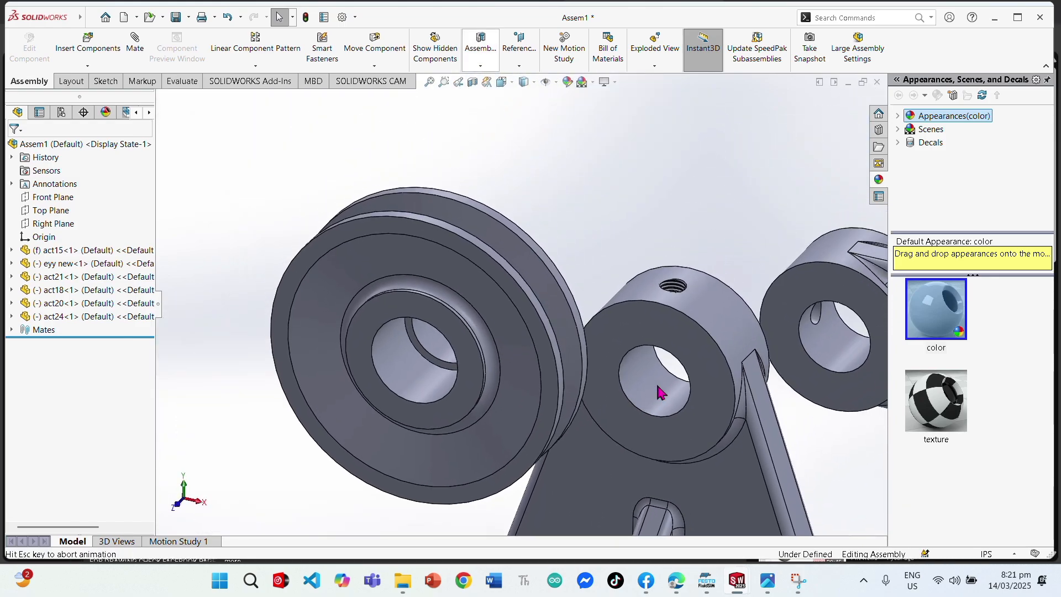
key(ctrl+z)
key(ctrl+z)
key(ctrl+z)
key(ctrl+z)
key(ctrl+z)
key(ctrl+z)
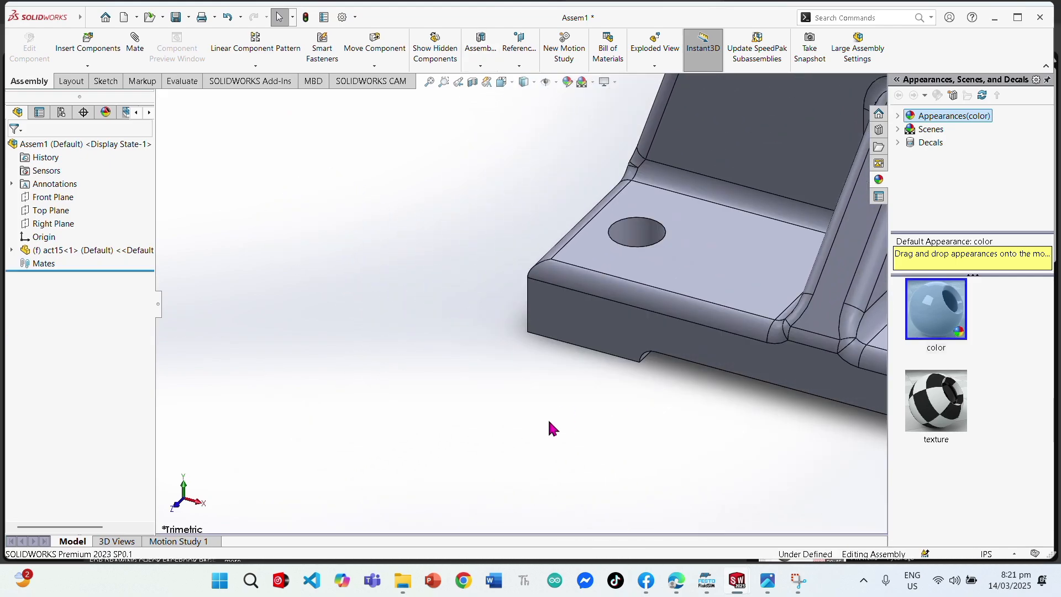
scroll(592, 390, up, 5)
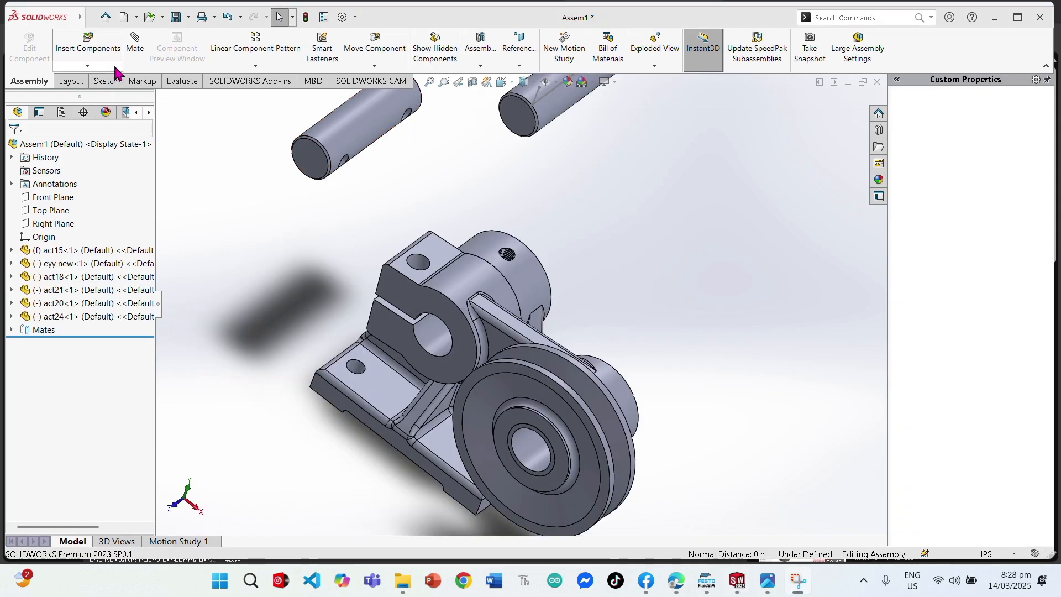
click(135, 41)
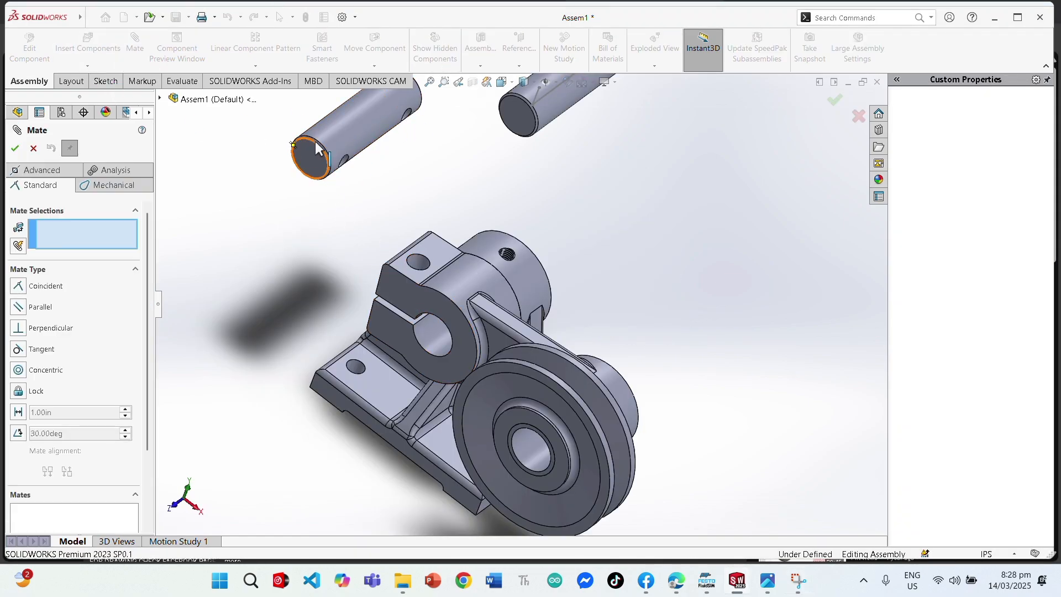
click(317, 148)
key(Escape)
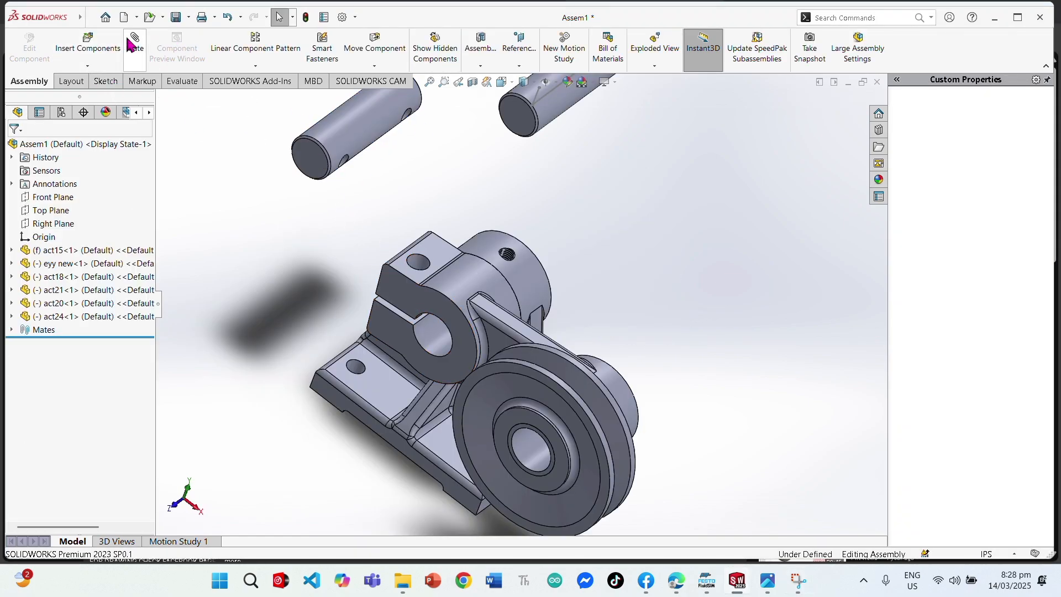
Add a coincident mate between the act24 pin's end face and the arm's clamp face
click(303, 161)
click(409, 338)
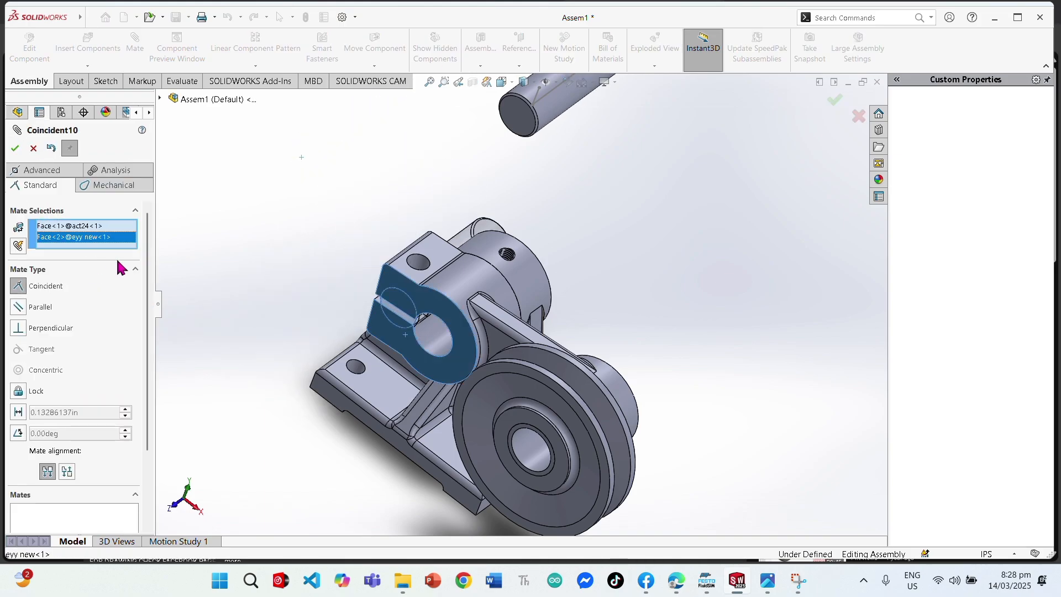
click(20, 149)
middle_drag(395, 248, 418, 285)
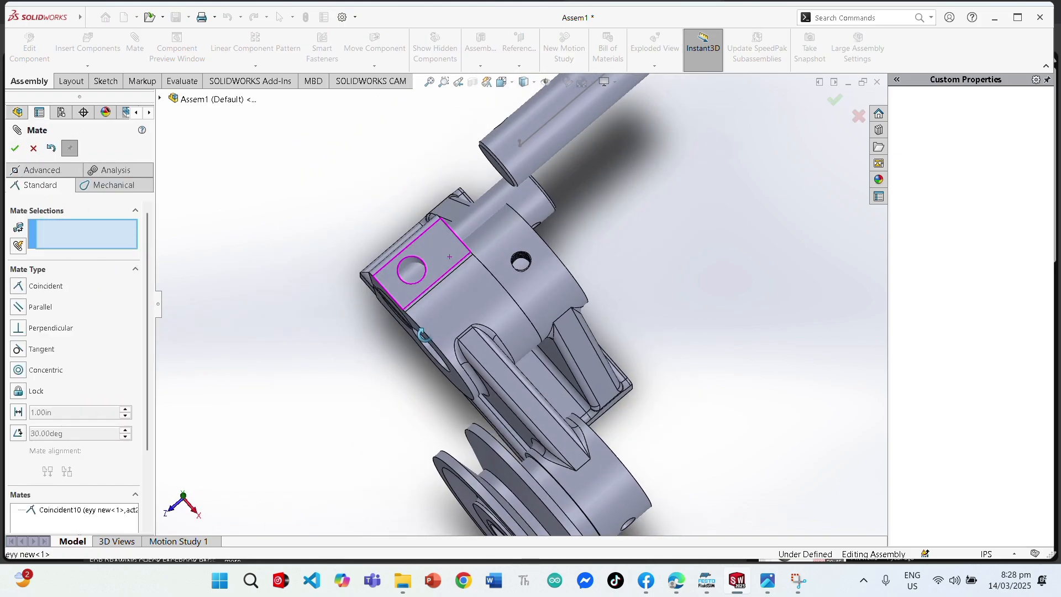
click(21, 147)
Add a concentric mate between the act24 pin's cylindrical face and the hole in the arm's clamp
click(134, 48)
click(523, 211)
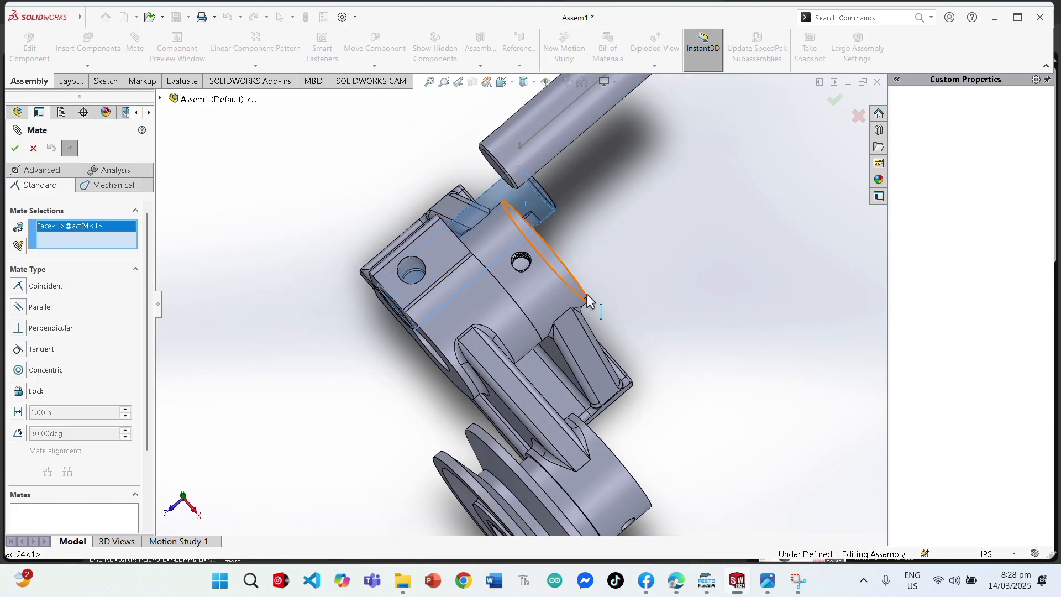
middle_drag(586, 300, 550, 276)
click(429, 344)
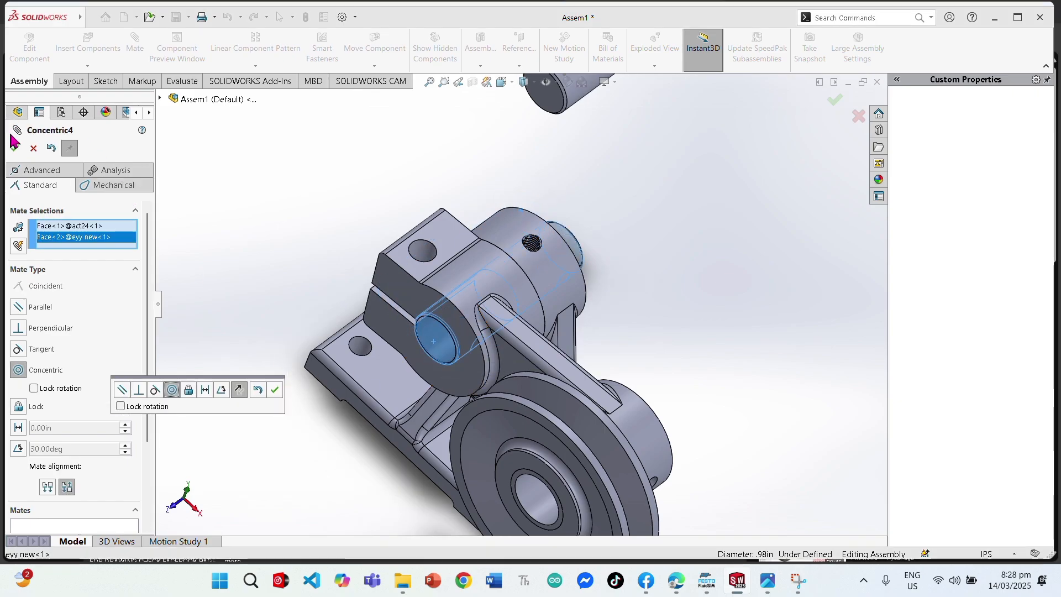
click(251, 386)
Undo the act24 pin's coincident and concentric mates with the arm's clamp
scroll(590, 267, down, 4)
middle_drag(590, 267, 549, 301)
scroll(550, 301, up, 3)
scroll(550, 300, down, 2)
key(ctrl+shift+z)
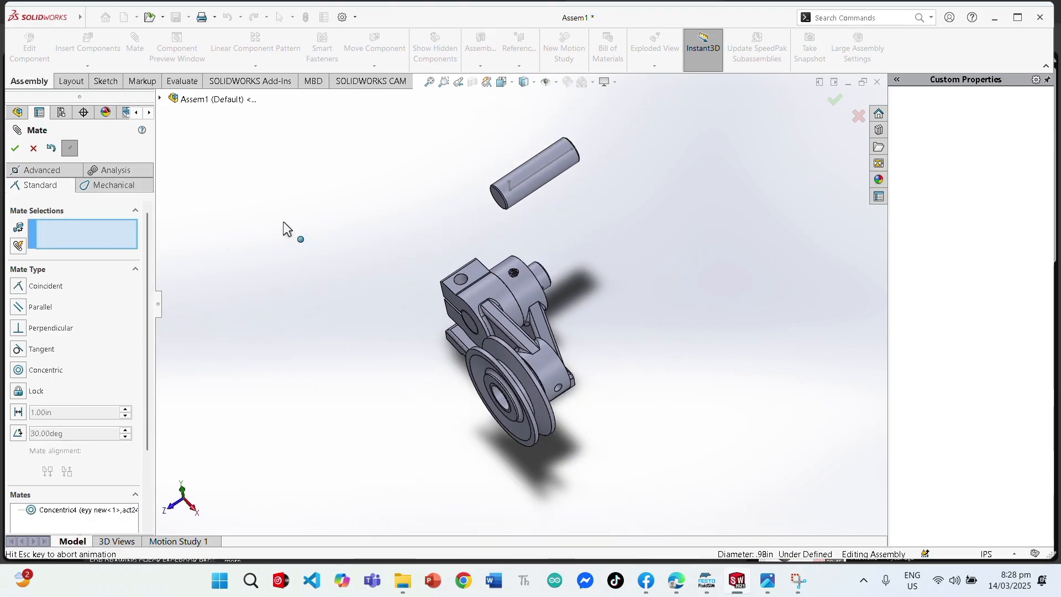
click(34, 148)
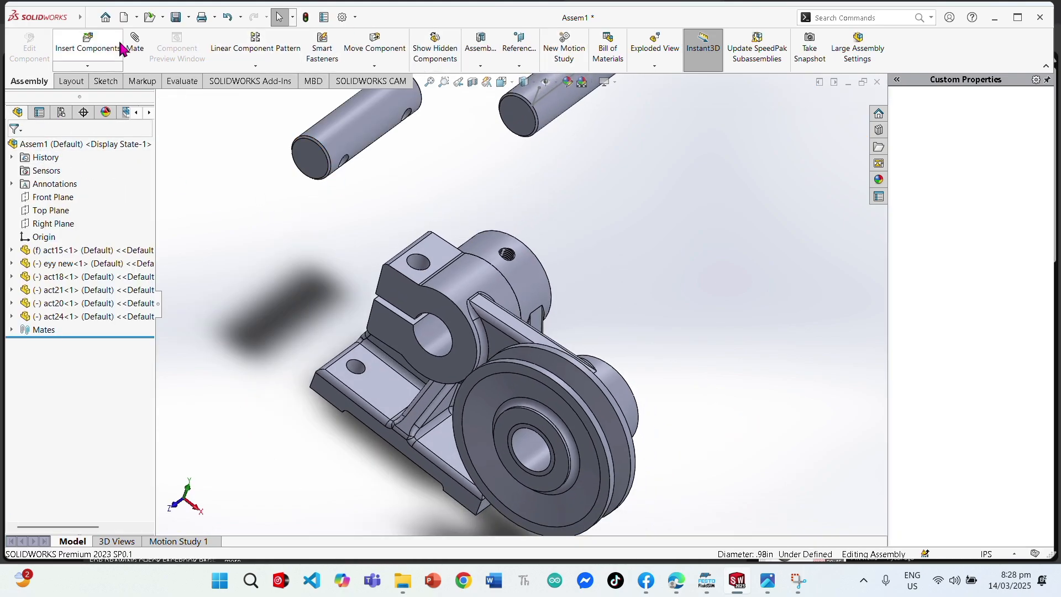
Add a concentric mate between the act24 pin's cylindrical face and the act21 bushing's bore
click(145, 48)
scroll(351, 135, down, 3)
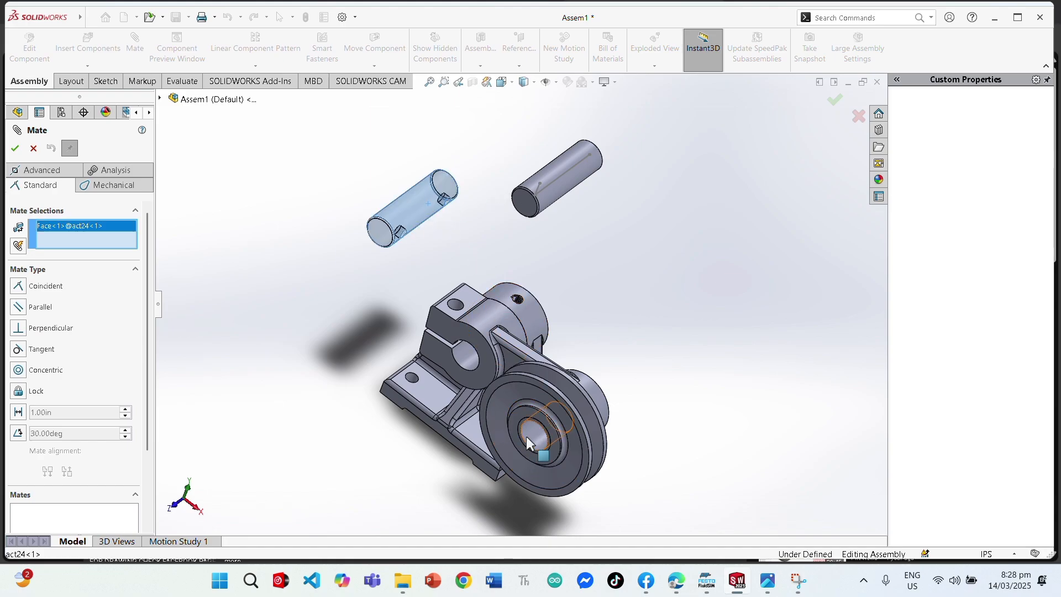
click(526, 436)
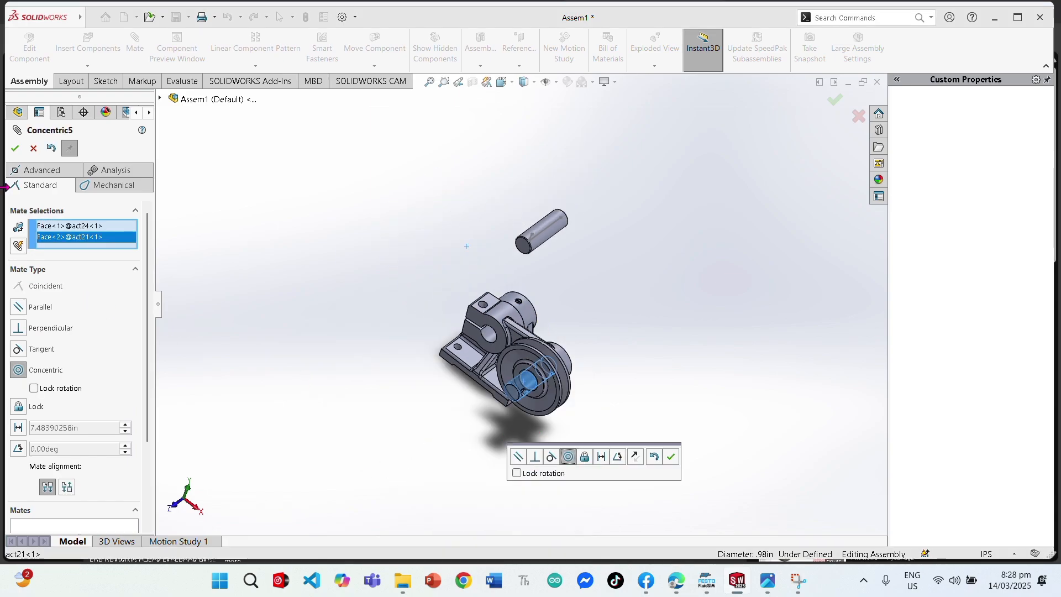
click(16, 149)
scroll(520, 402, down, 7)
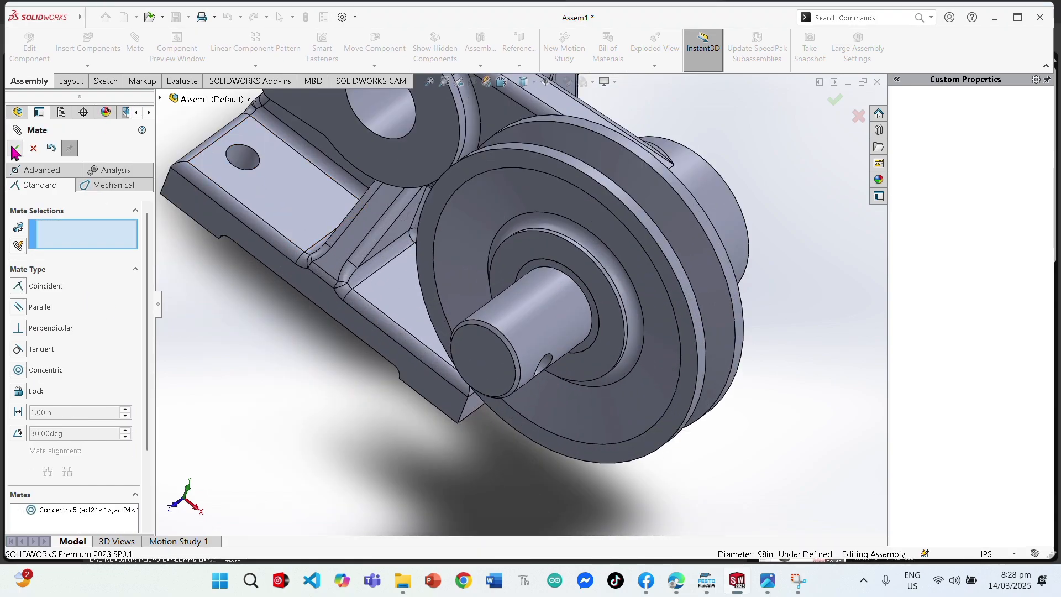
click(15, 150)
click(496, 354)
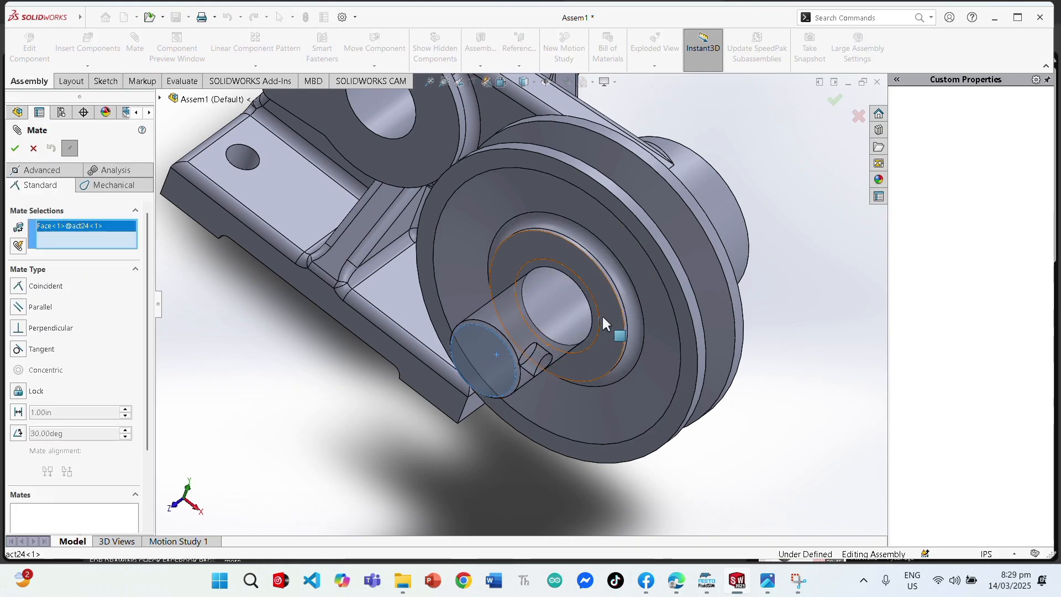
click(608, 314)
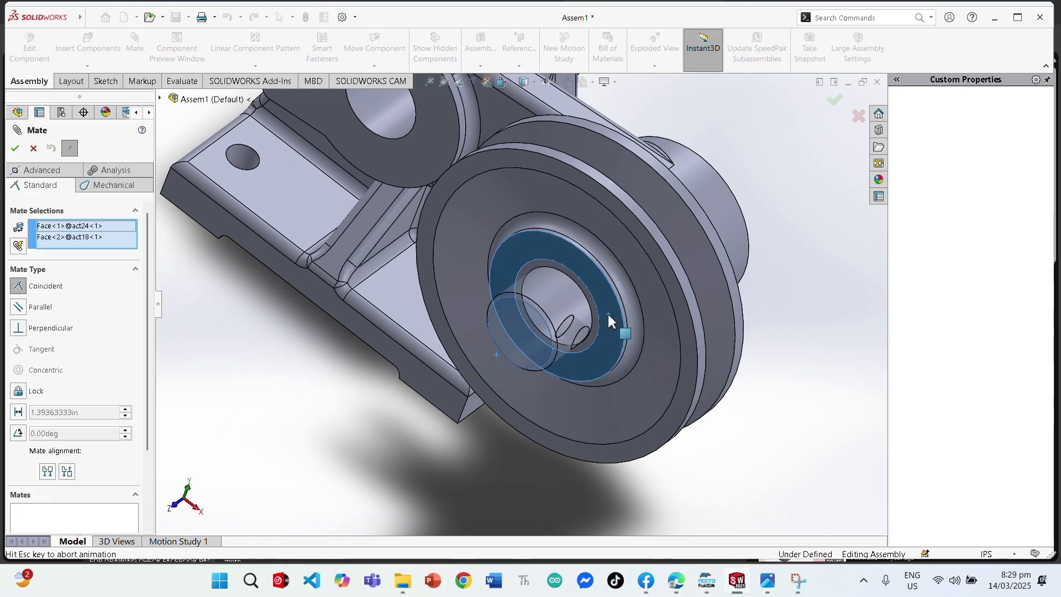
click(33, 148)
Add a coincident mate between the act24 pin's end face and the end face of the arm's boss behind the pulley
middle_drag(670, 272, 553, 309)
scroll(552, 308, up, 5)
middle_drag(741, 242, 693, 316)
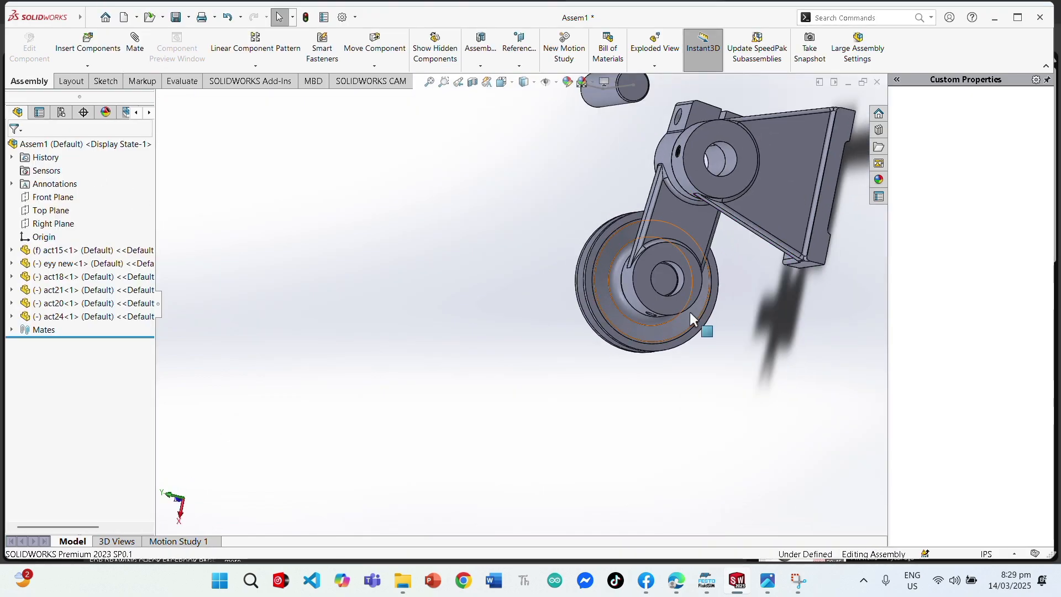
scroll(692, 316, down, 6)
click(592, 224)
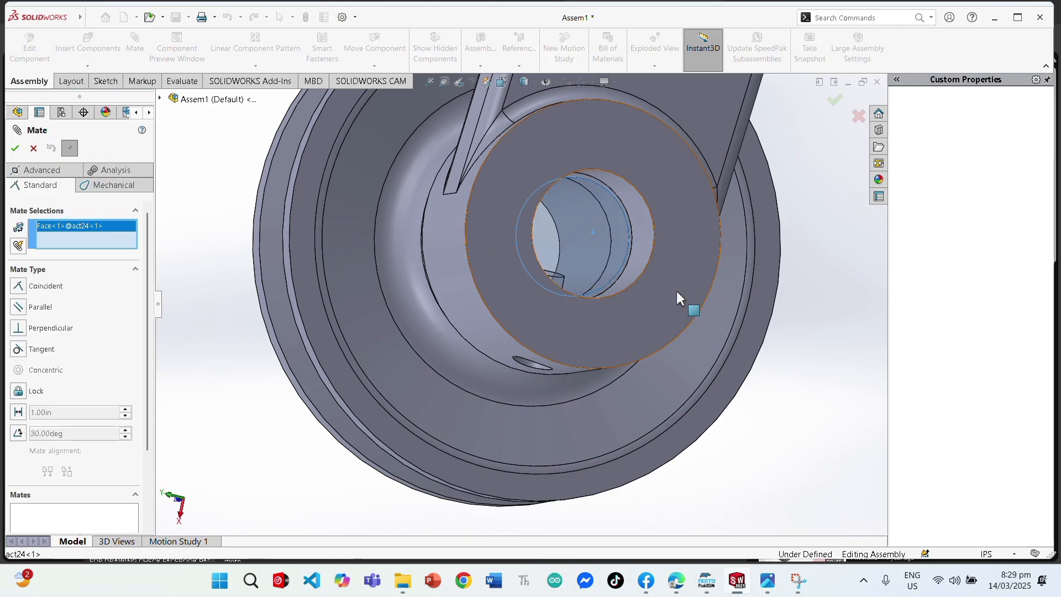
click(676, 290)
click(7, 153)
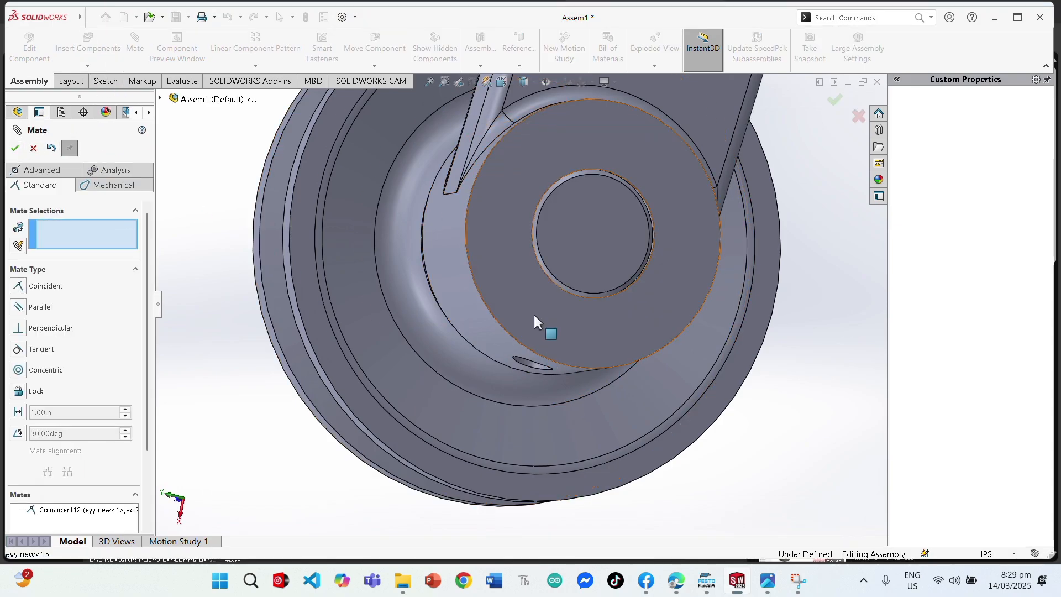
Add a concentric mate between the act24 pin's cross hole and the radial hole in the arm's boss behind the pulley
middle_drag(535, 318, 564, 148)
middle_drag(536, 354, 512, 367)
scroll(508, 367, down, 6)
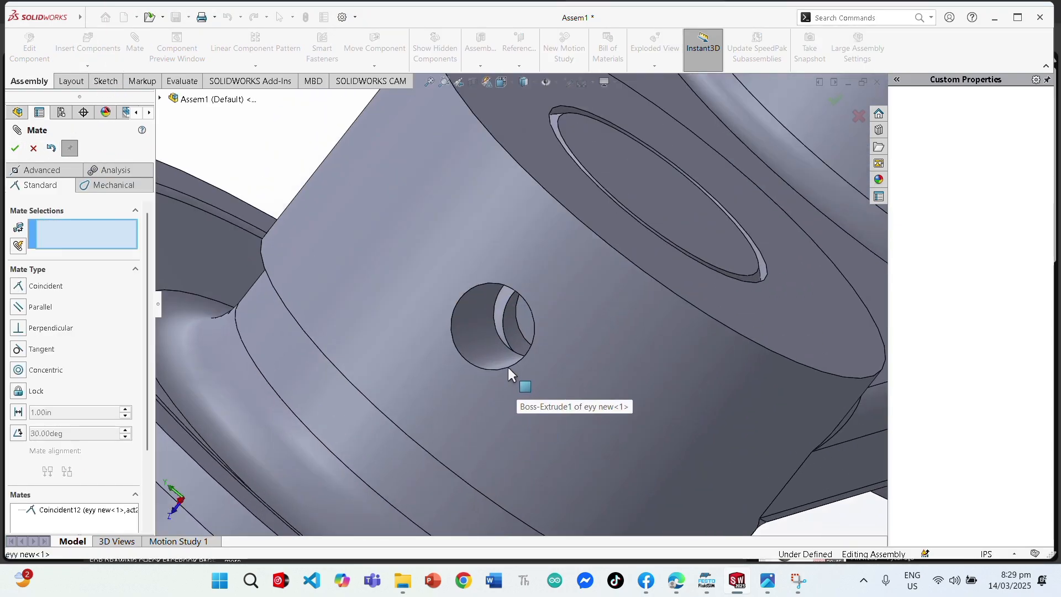
click(16, 146)
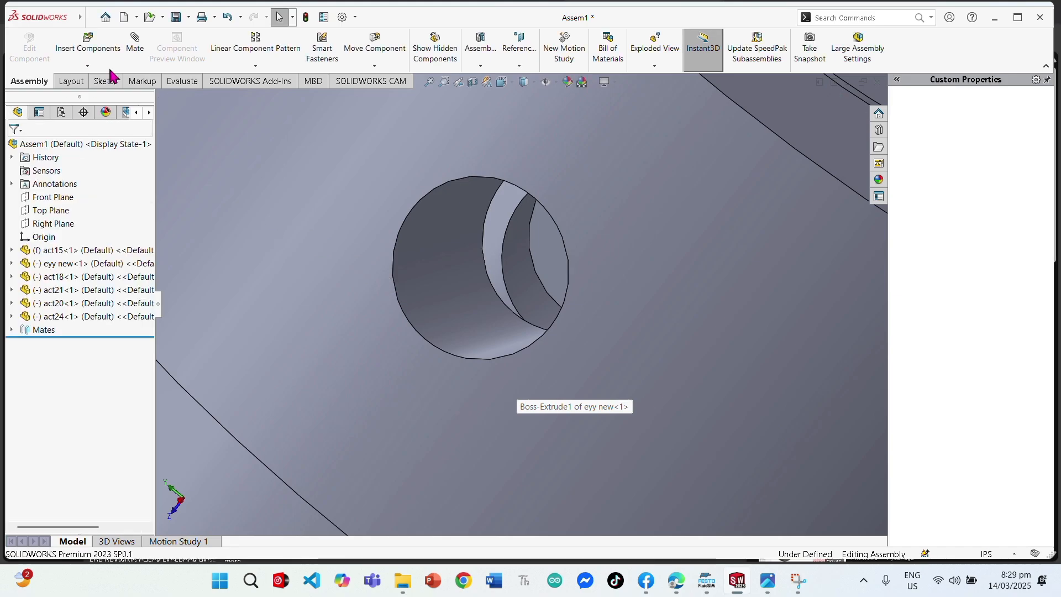
click(144, 55)
click(526, 253)
click(462, 277)
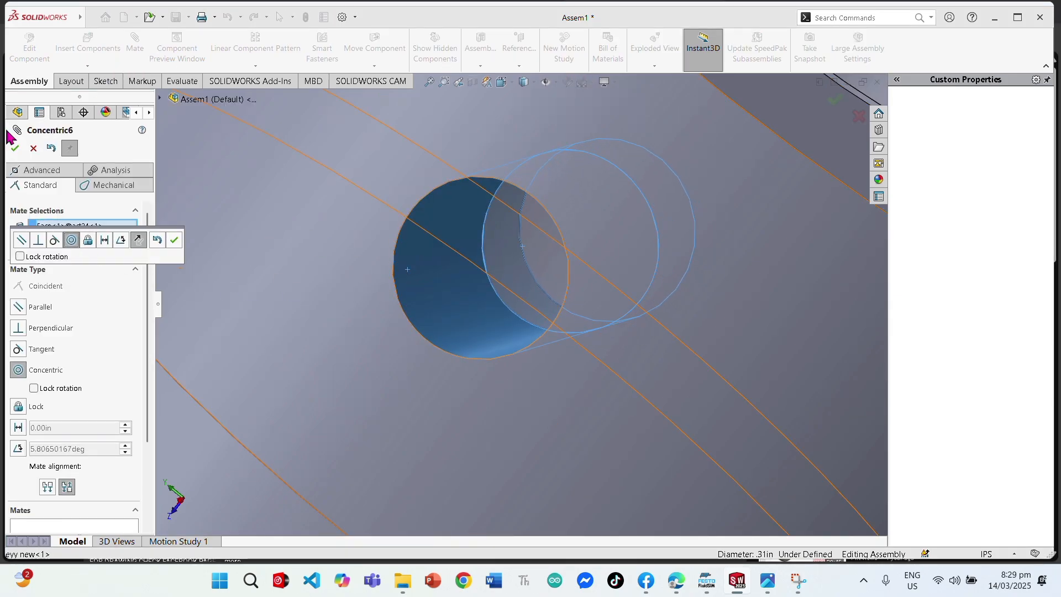
click(14, 148)
Examine the act24 pin's position relative to the act18 pulley's hub and the arm
scroll(387, 249, up, 6)
middle_drag(427, 265, 540, 326)
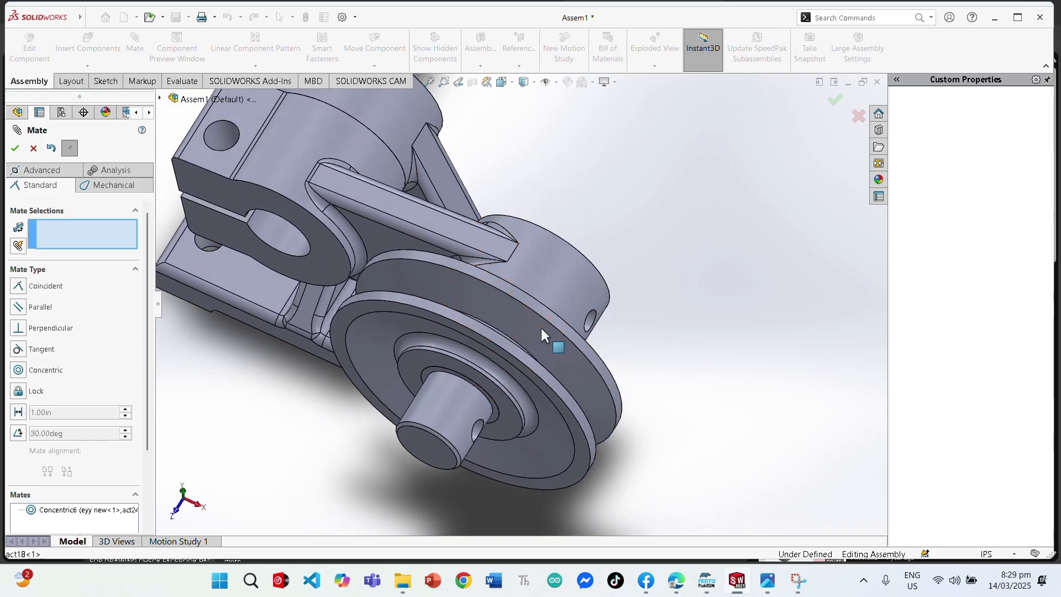
scroll(514, 398, down, 3)
scroll(517, 403, up, 5)
scroll(525, 381, down, 5)
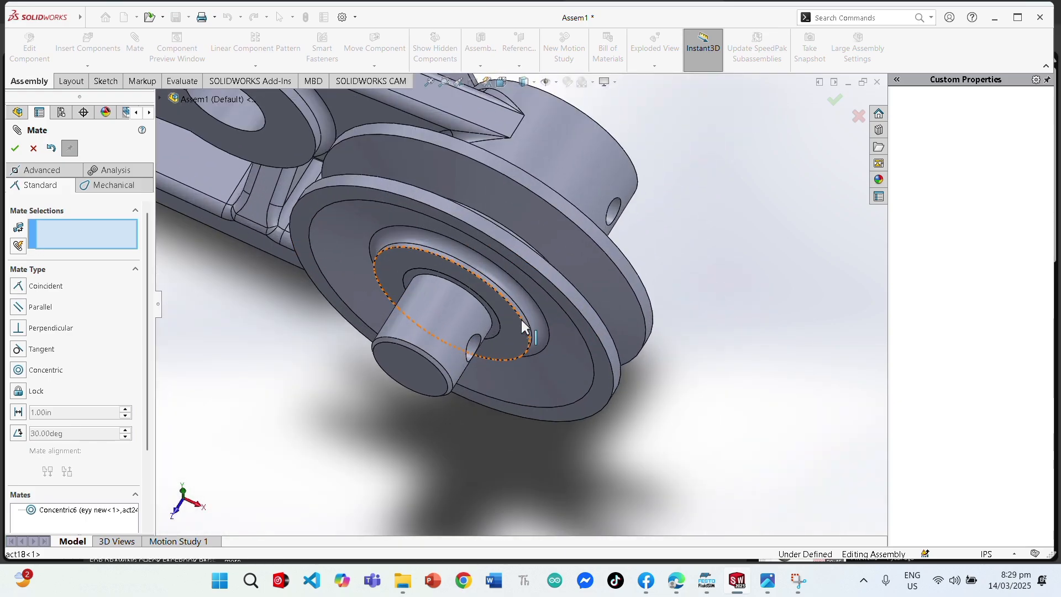
scroll(520, 325, up, 5)
middle_drag(519, 324, 484, 368)
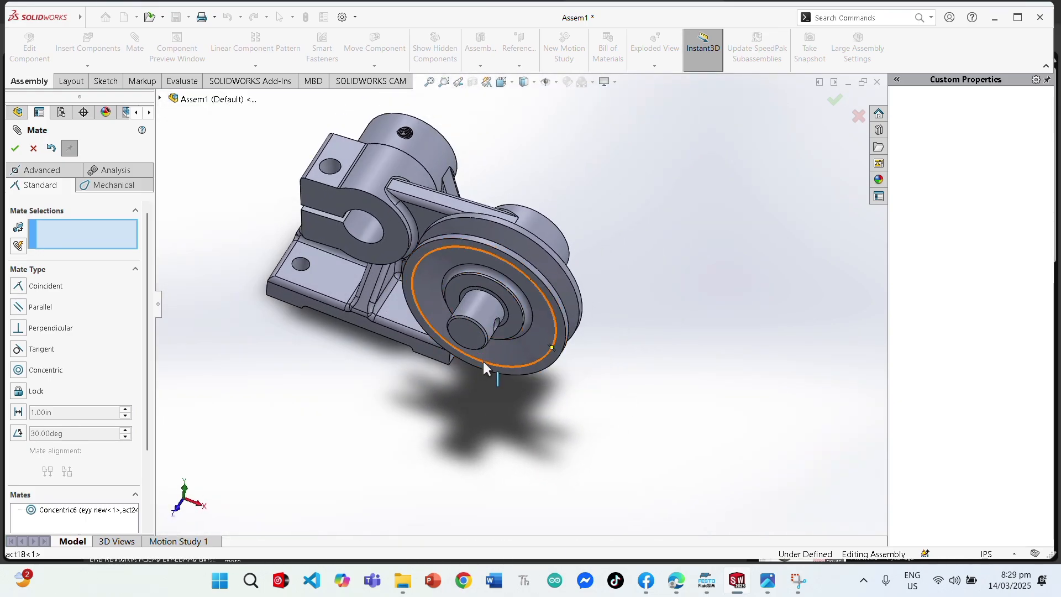
scroll(523, 281, down, 4)
Try to add a coincident mate between the act18 pulley's hub face and the act24 pin's exposed end face
click(16, 148)
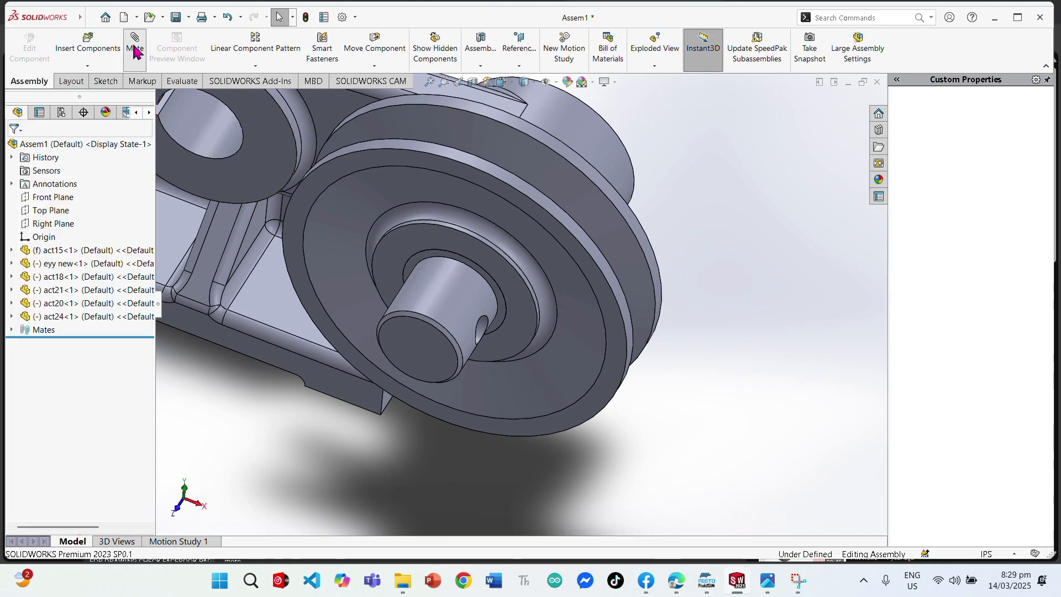
click(496, 276)
click(450, 350)
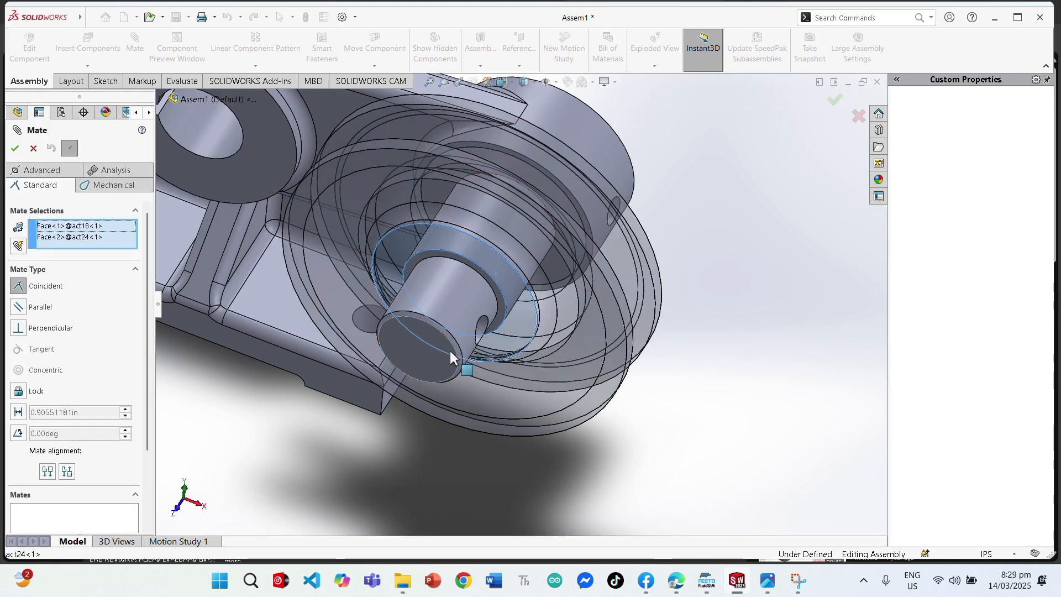
click(15, 148)
click(34, 147)
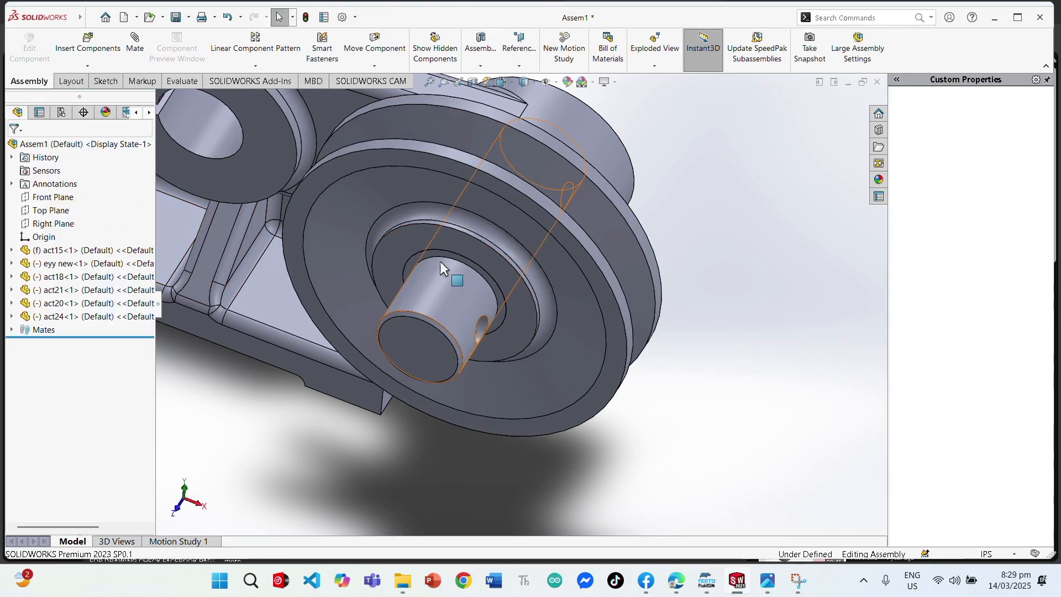
Delete the eyy new arm together with its dependent mates and undo the deletion
scroll(365, 257, up, 1)
middle_drag(363, 255, 326, 282)
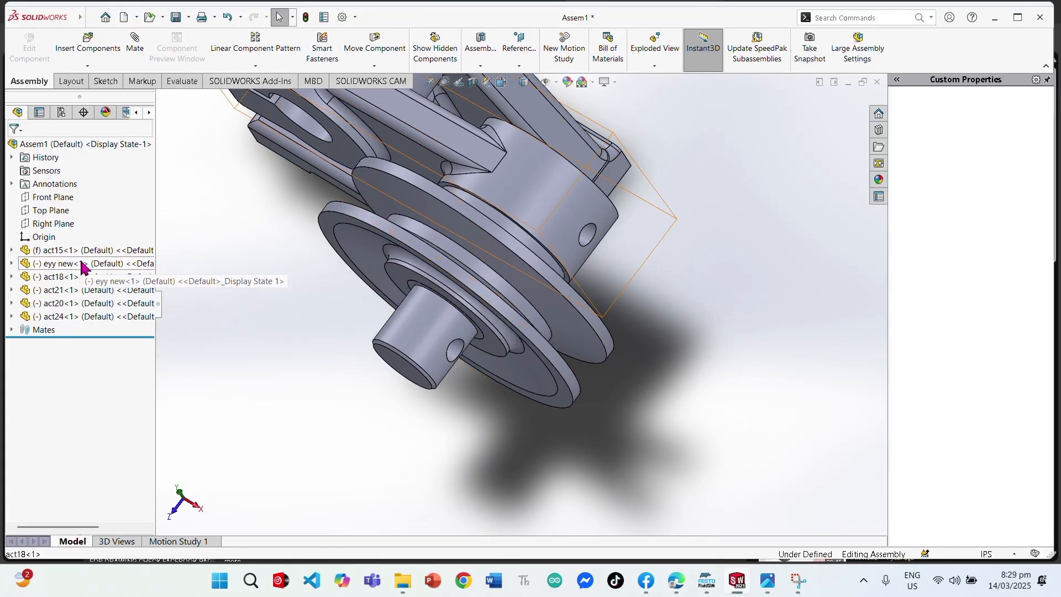
click(83, 268)
middle_drag(199, 260, 237, 255)
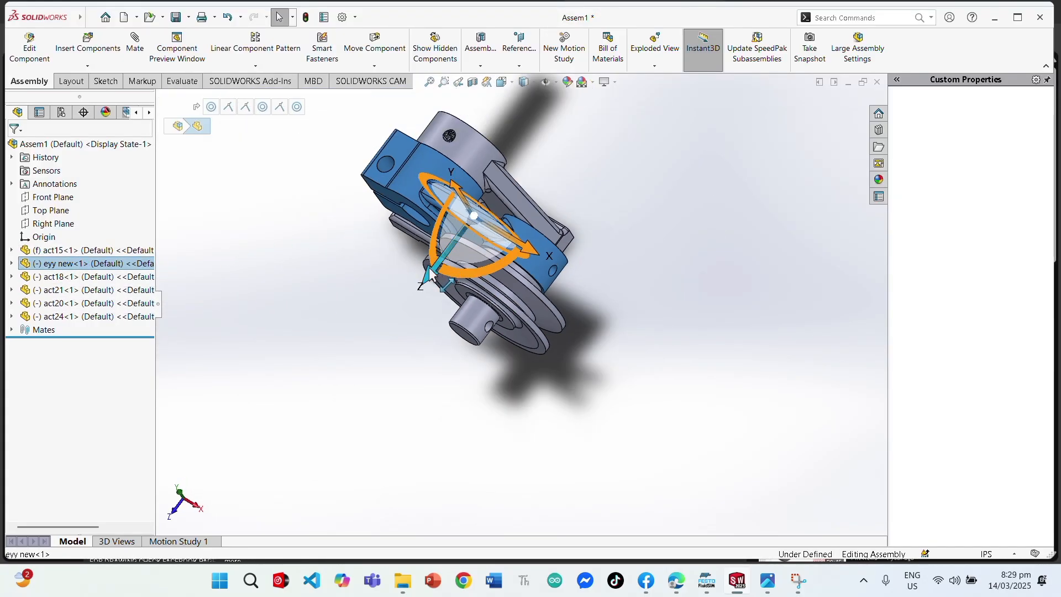
middle_drag(432, 274, 450, 353)
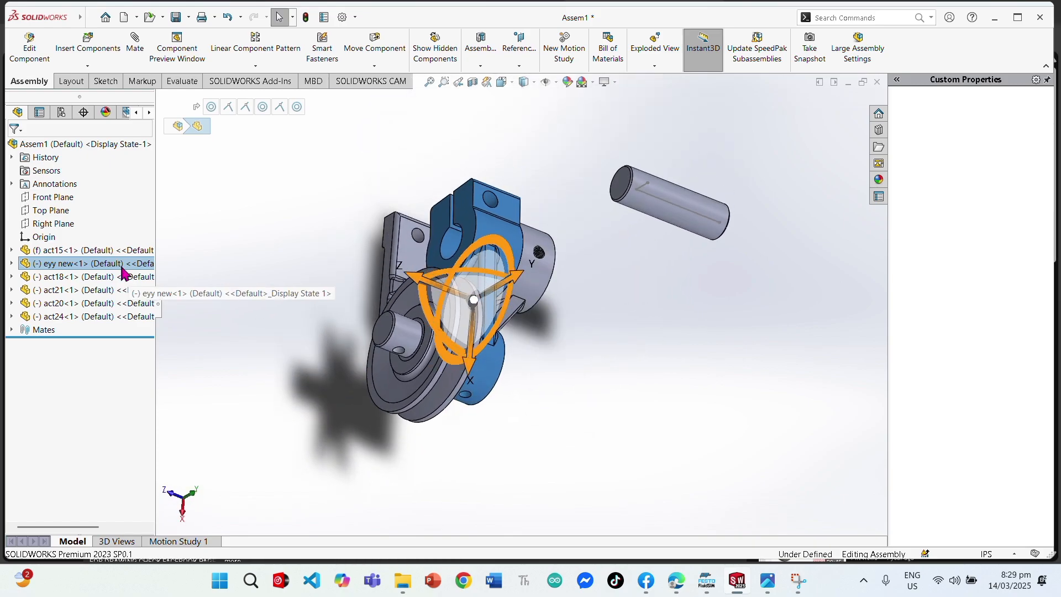
click(121, 264)
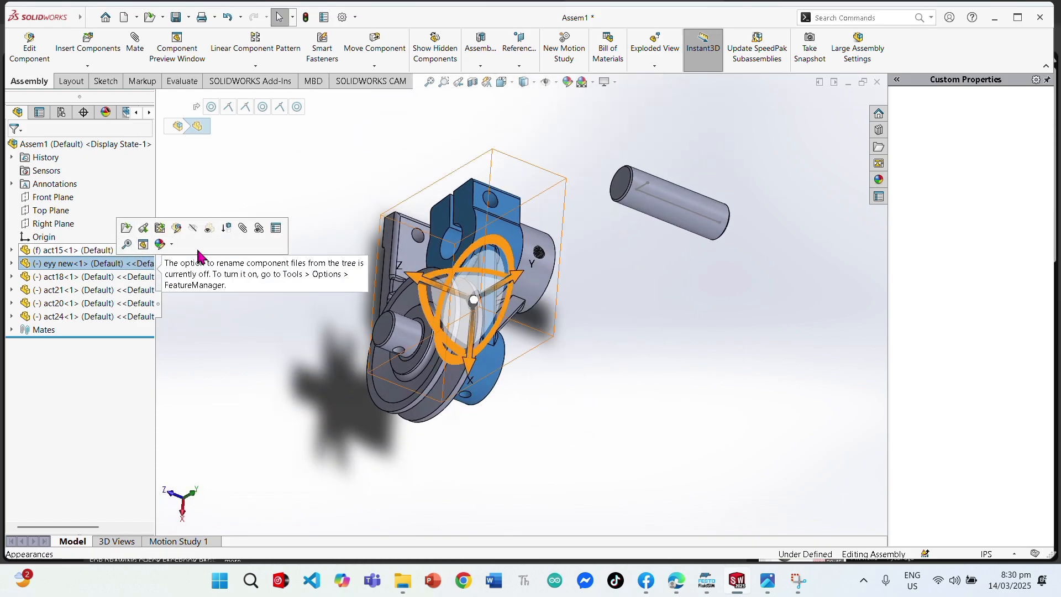
key(Delete)
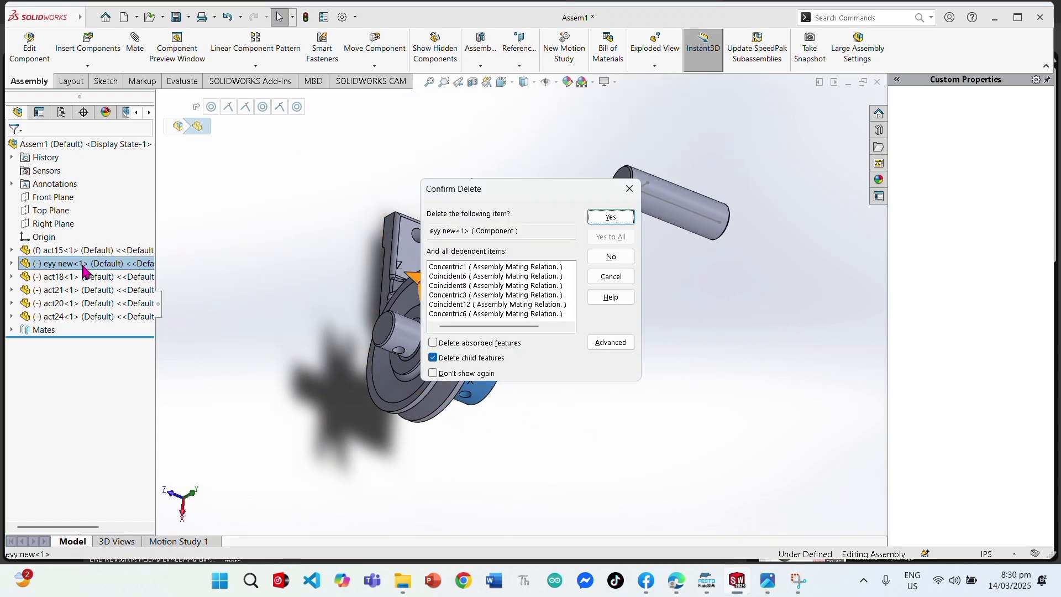
click(611, 217)
key(ctrl+z)
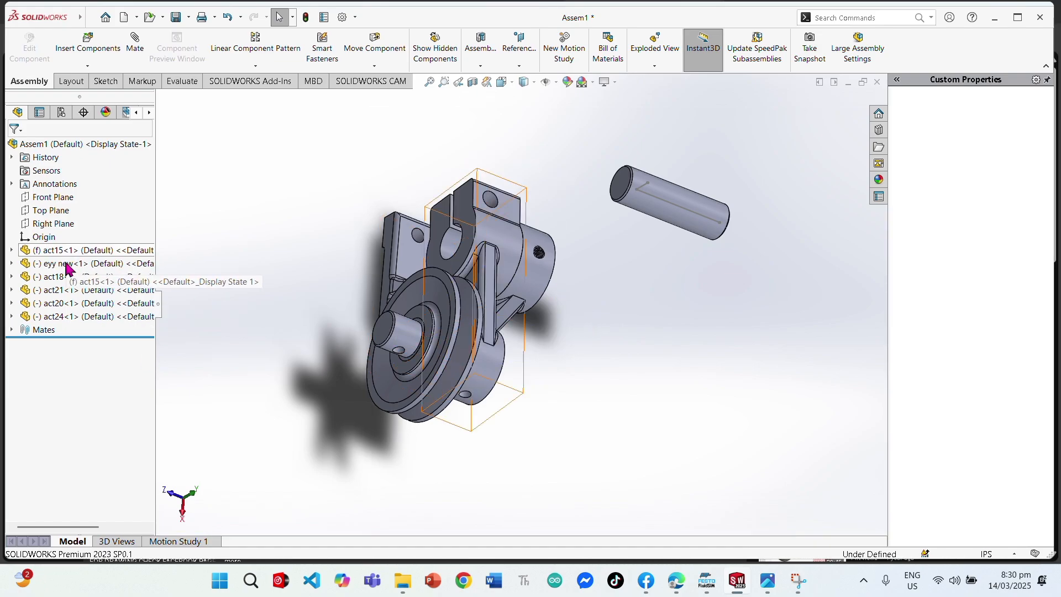
Delete the act21 bushing from the assembly and undo the deletion
click(64, 292)
middle_drag(422, 428, 243, 336)
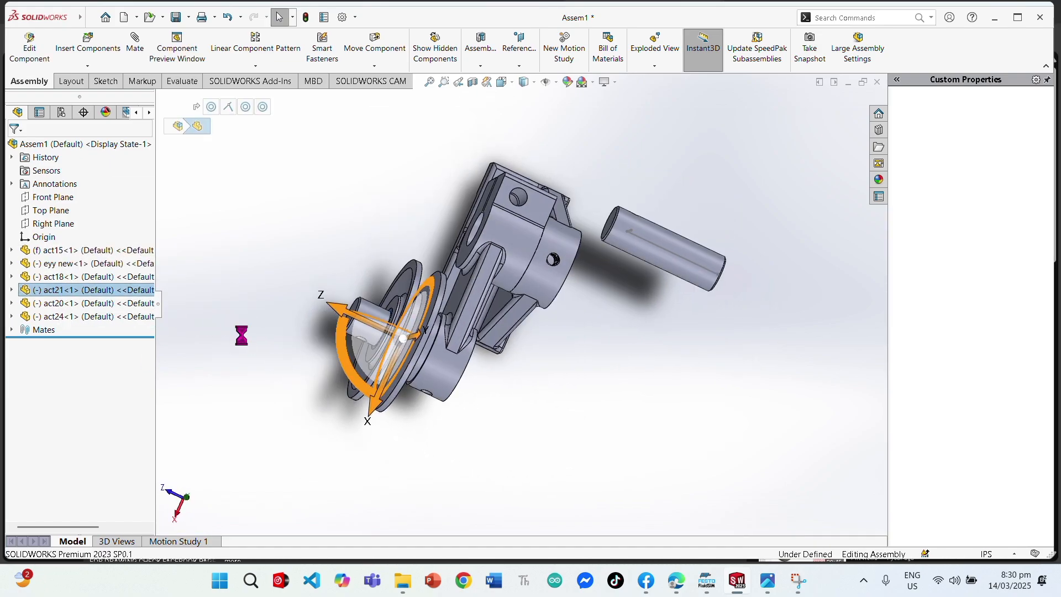
key(Delete)
click(608, 221)
middle_drag(545, 411, 594, 428)
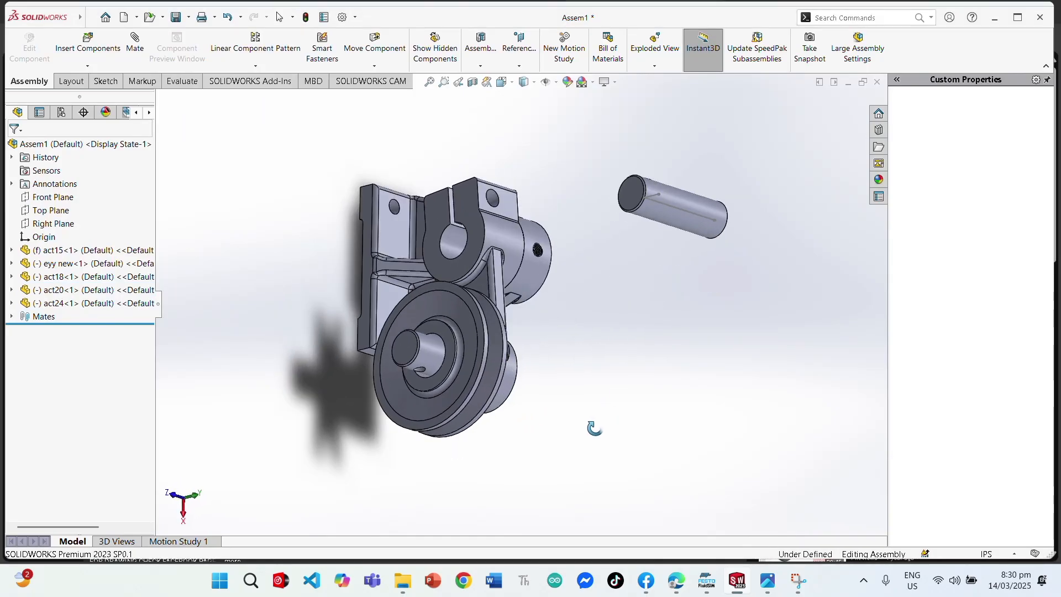
scroll(455, 352, down, 5)
key(ctrl+z)
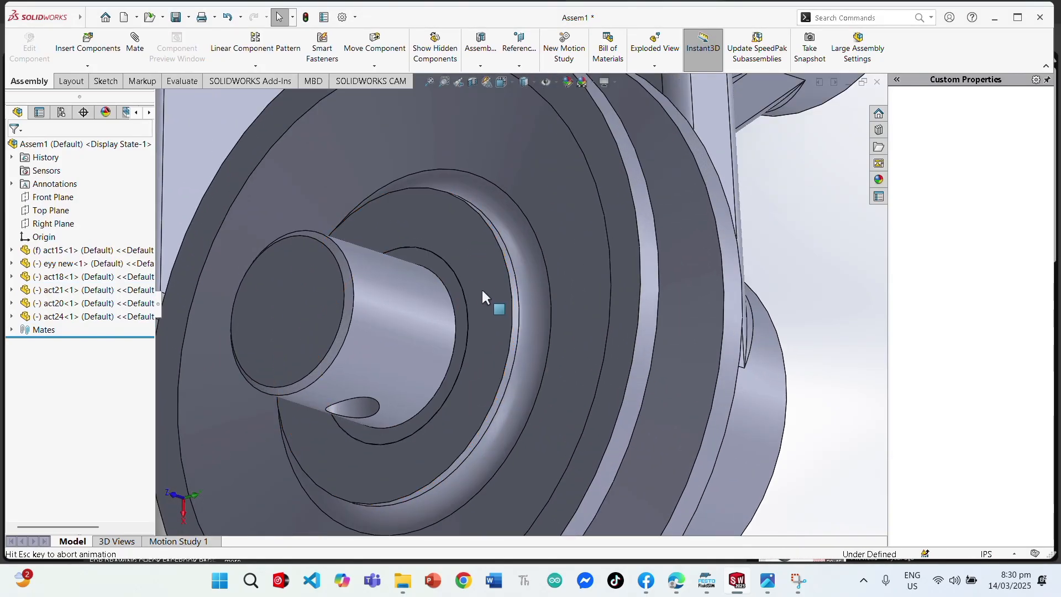
Remove the act20 and act24 pins from the assembly and swing the arm and pulley away from the bracket base
scroll(505, 264, up, 2)
scroll(508, 269, up, 5)
middle_drag(679, 266, 334, 331)
drag(360, 307, 381, 255)
scroll(398, 237, up, 4)
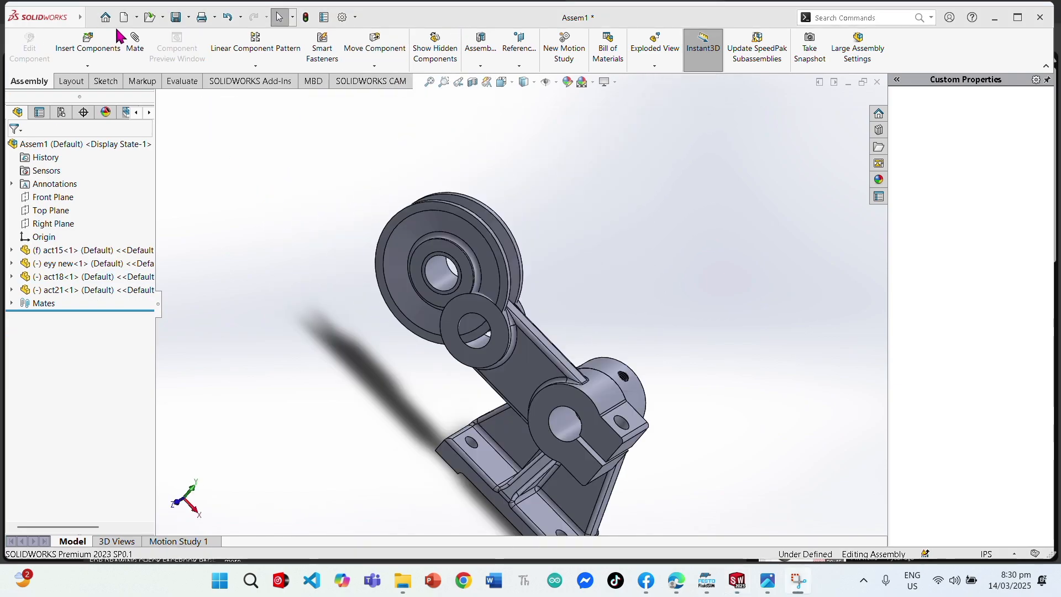
Insert the act20 and act24 pins into the assembly, placing them on either side of the pulley
click(88, 41)
click(71, 386)
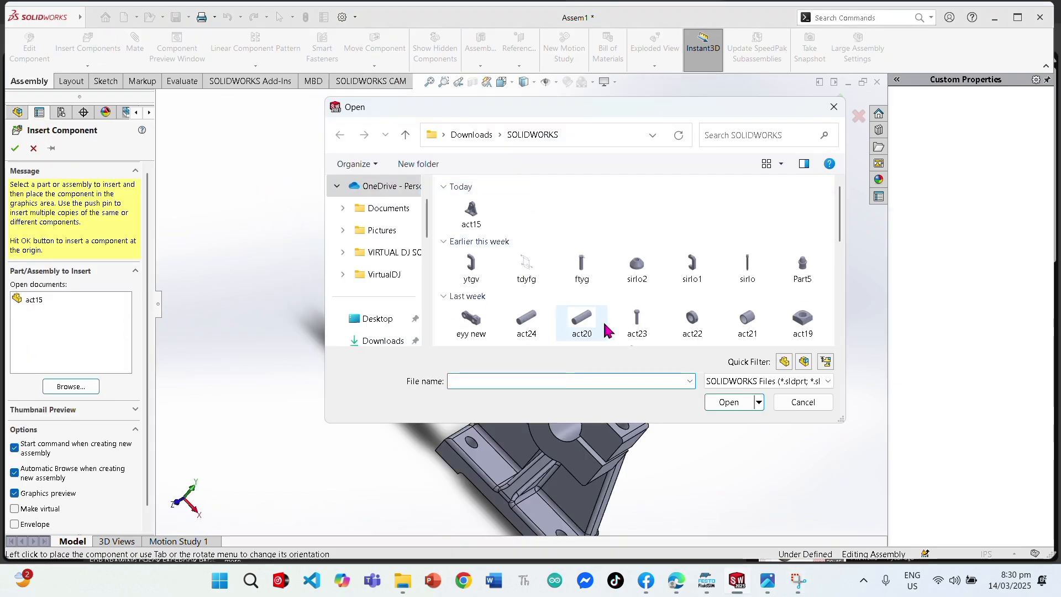
click(528, 298)
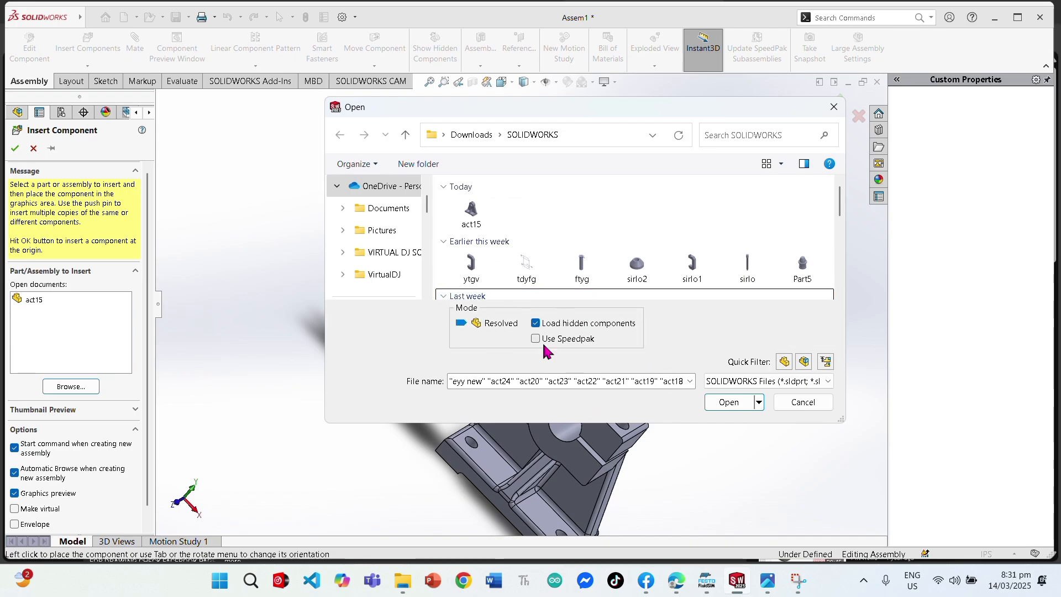
scroll(530, 232, up, 5)
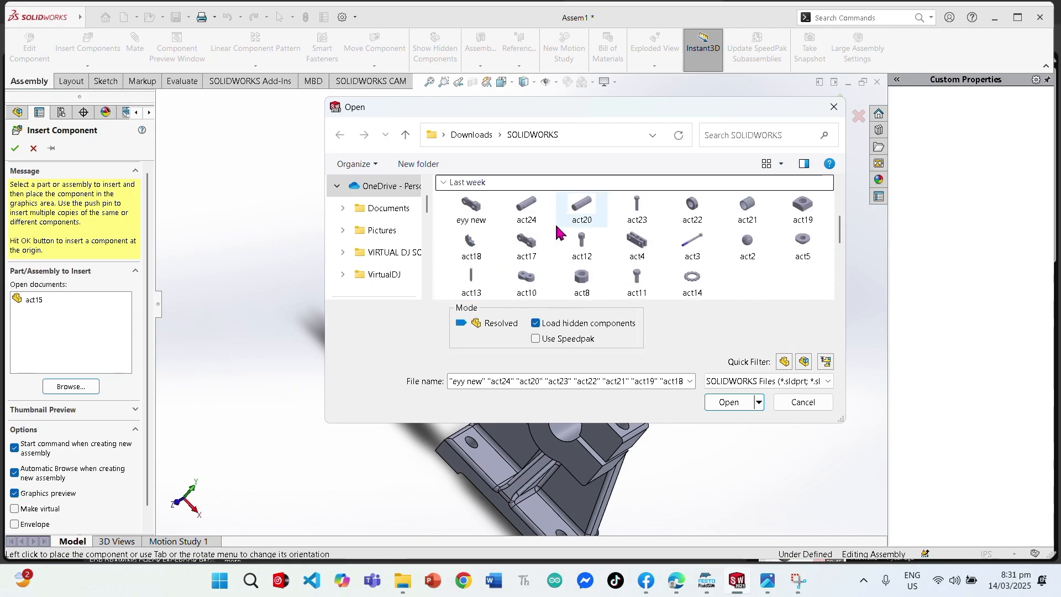
click(532, 245)
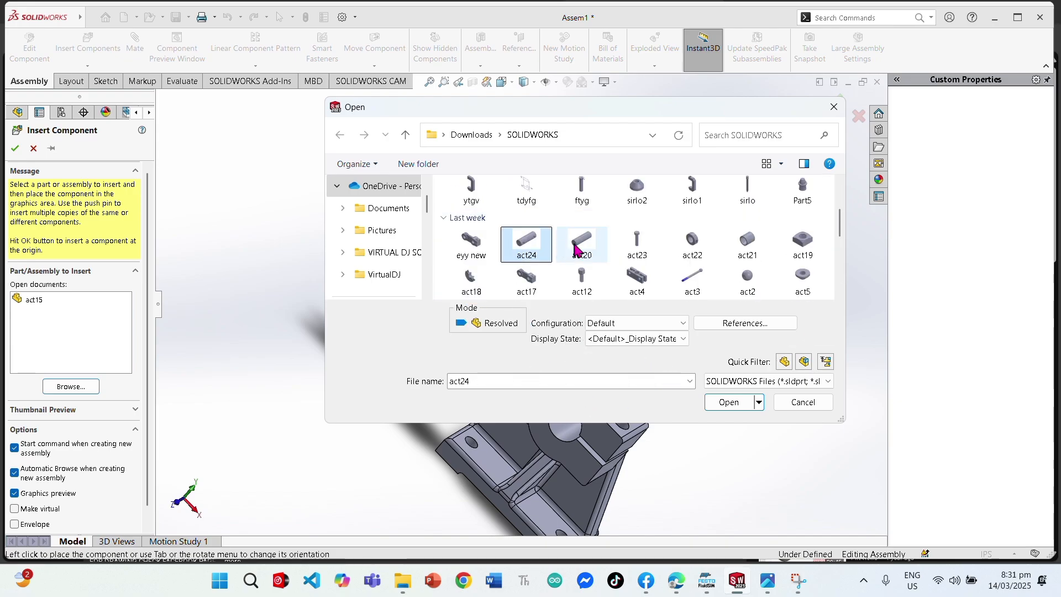
click(729, 402)
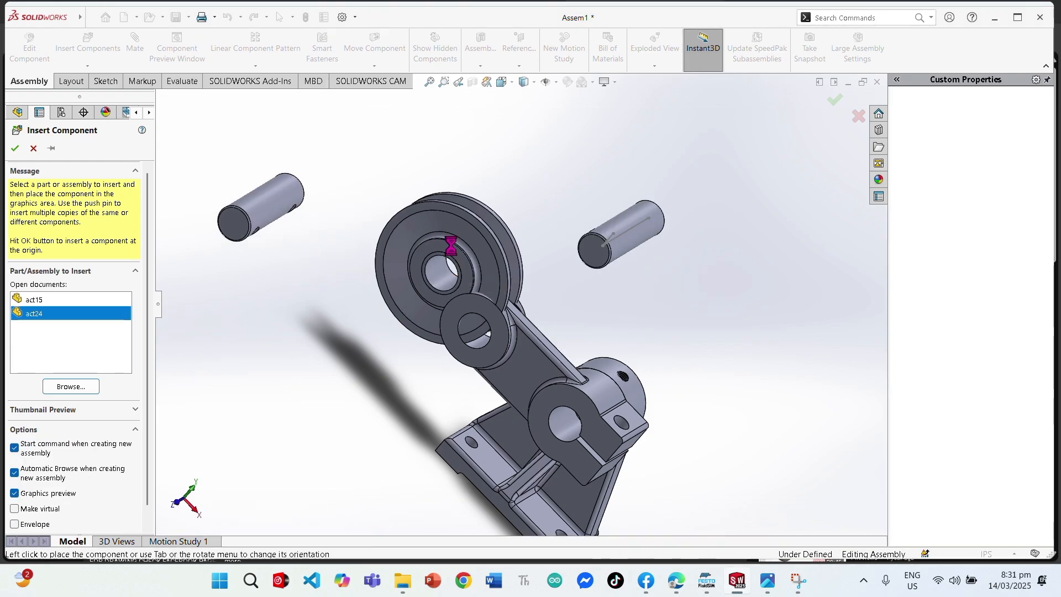
scroll(451, 246, down, 3)
scroll(284, 215, up, 2)
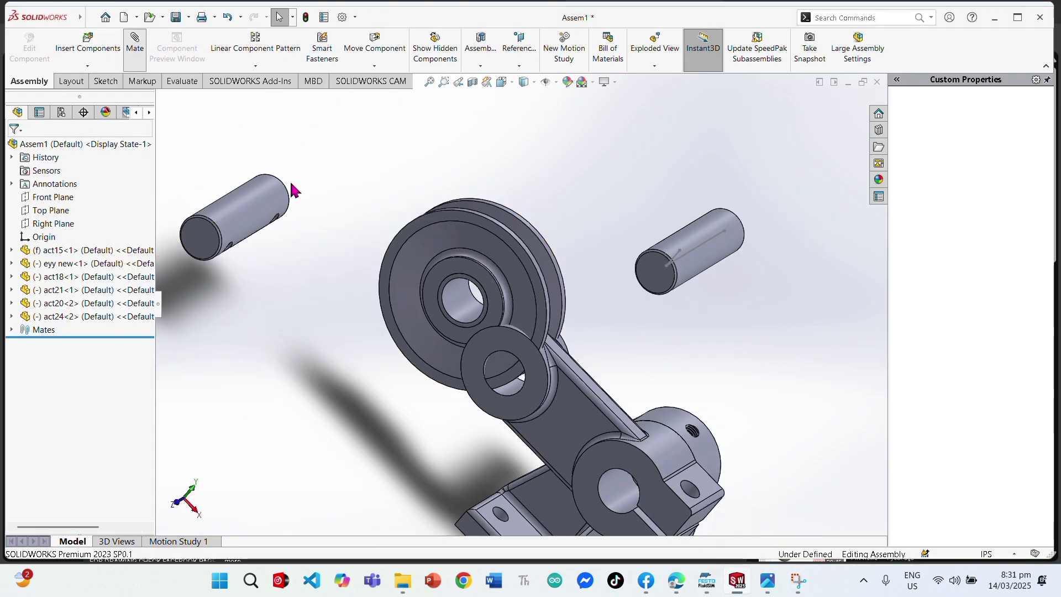
Add a coincident mate between the act24 pin's end face and the outer face of the act18 pulley's hub
click(211, 238)
scroll(463, 298, down, 2)
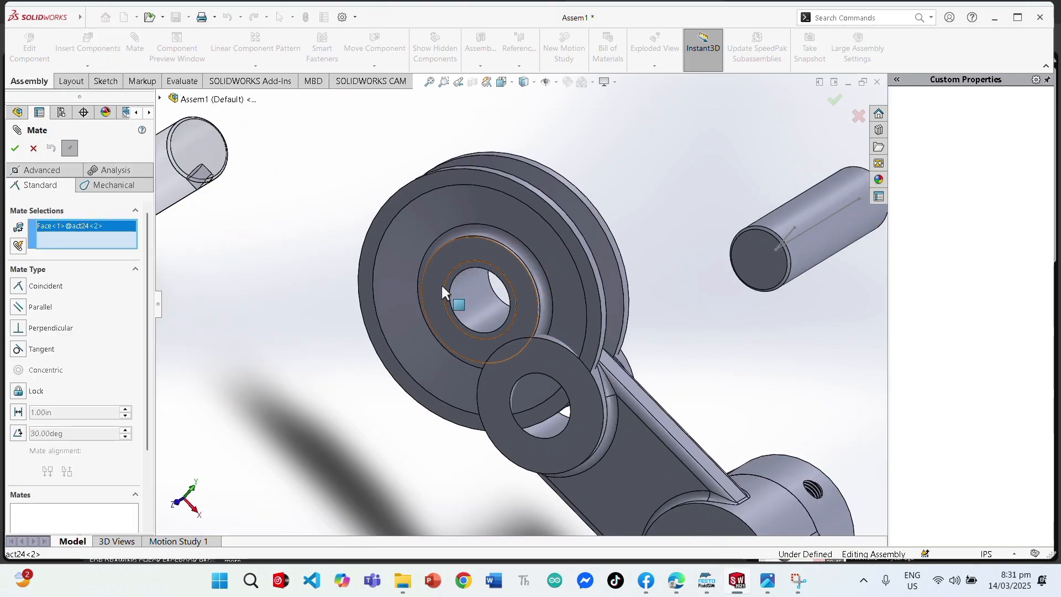
click(443, 286)
click(16, 148)
Add a concentric mate between the act24 pin's cylindrical face and the act21 bushing's bore
middle_drag(552, 193, 513, 237)
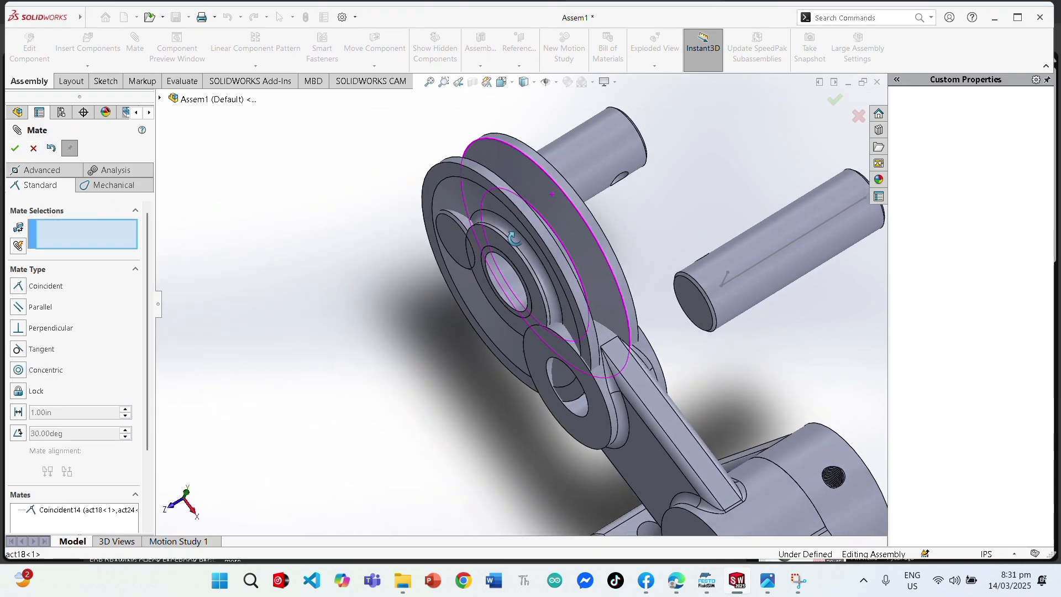
scroll(523, 164, down, 3)
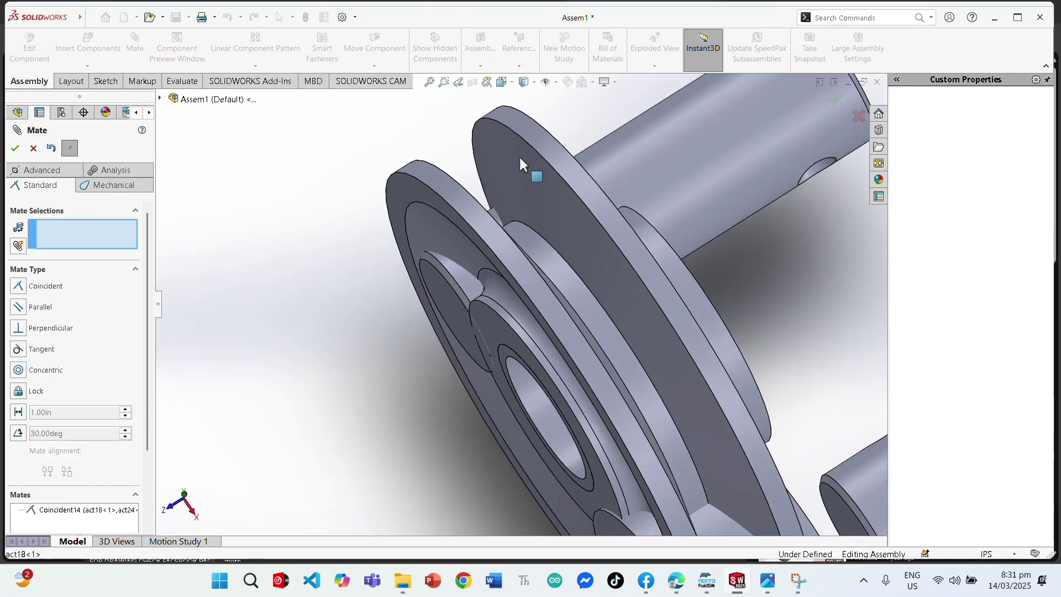
click(28, 149)
click(675, 196)
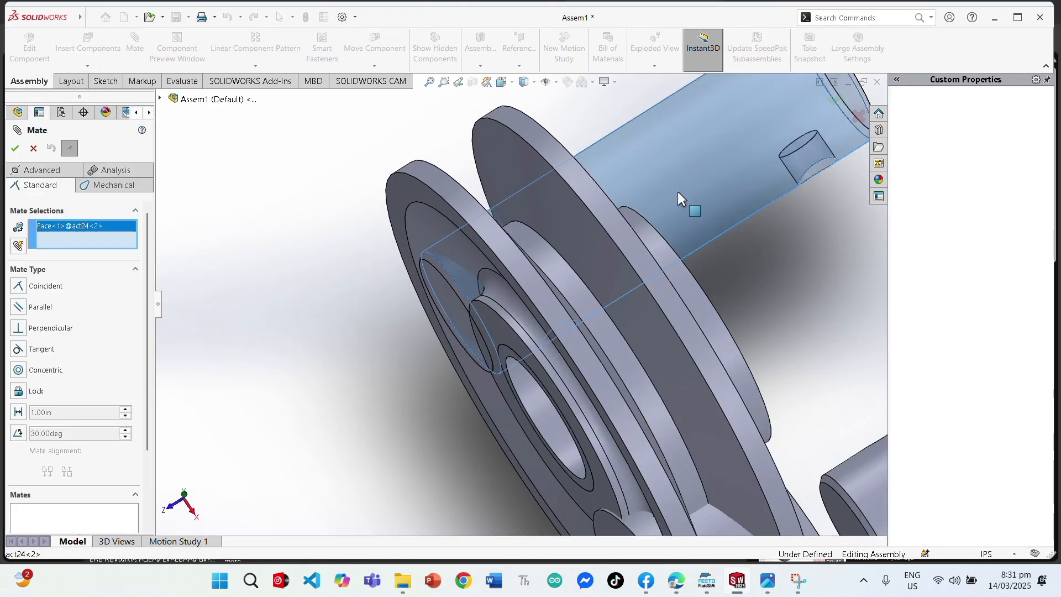
click(551, 420)
click(507, 420)
scroll(630, 289, up, 5)
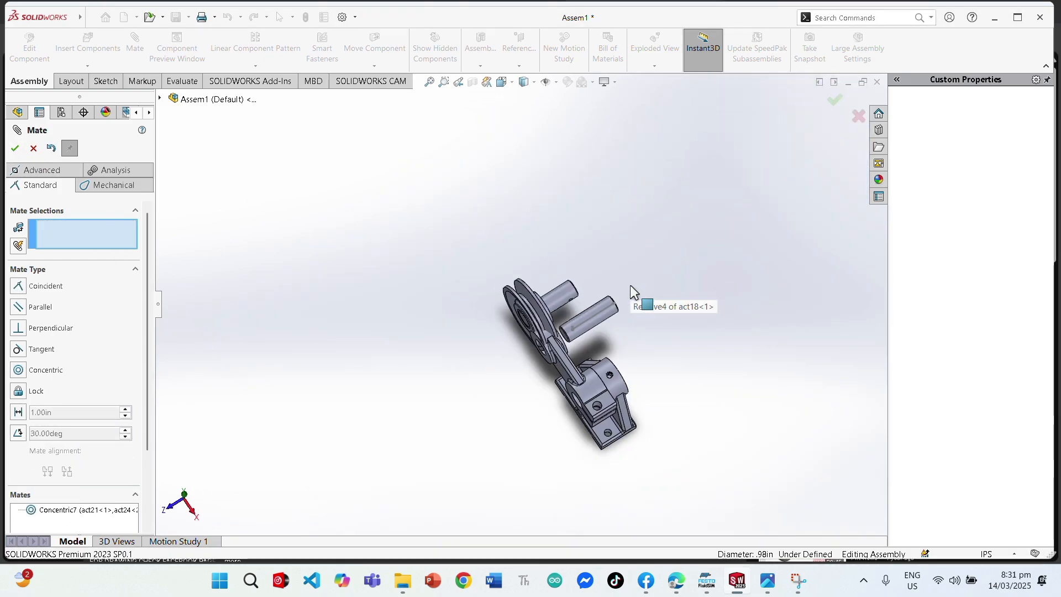
scroll(630, 284, down, 10)
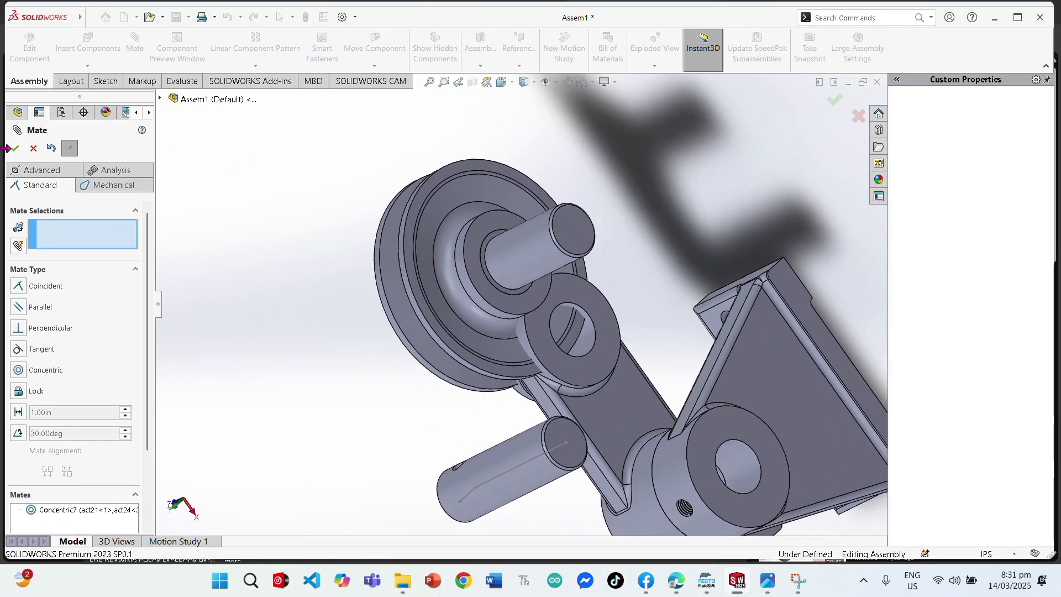
click(18, 149)
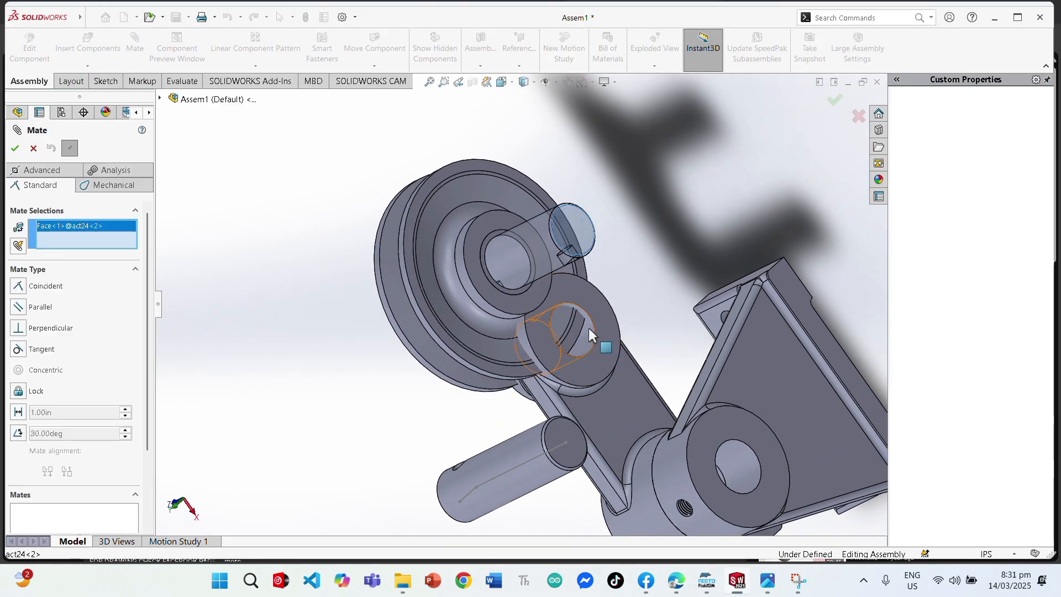
Add a coincident mate between the end face of the arm's free boss and the act24 pin's protruding end face
click(607, 329)
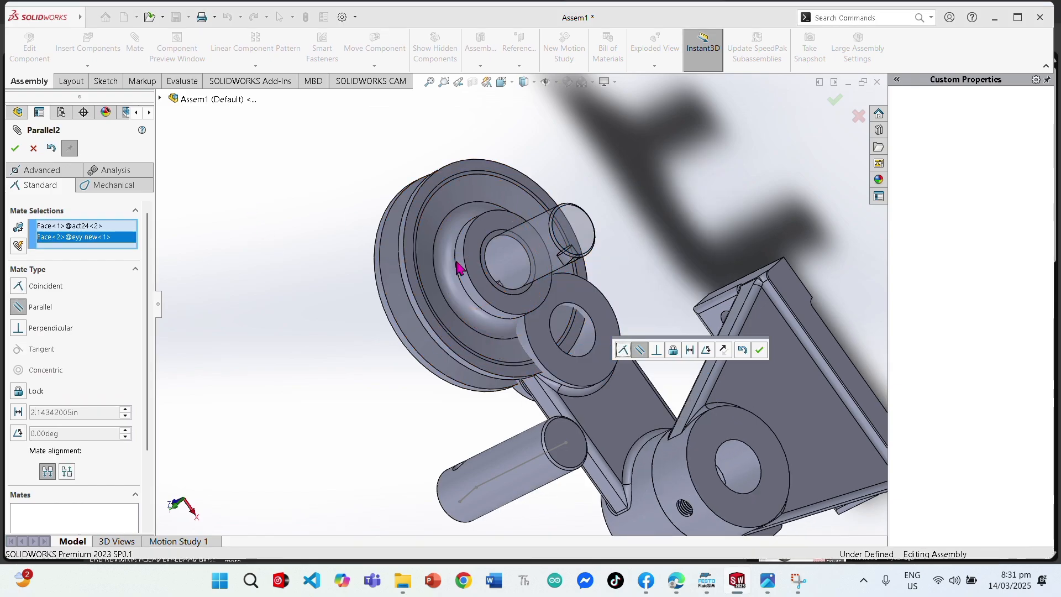
key(Escape)
click(600, 320)
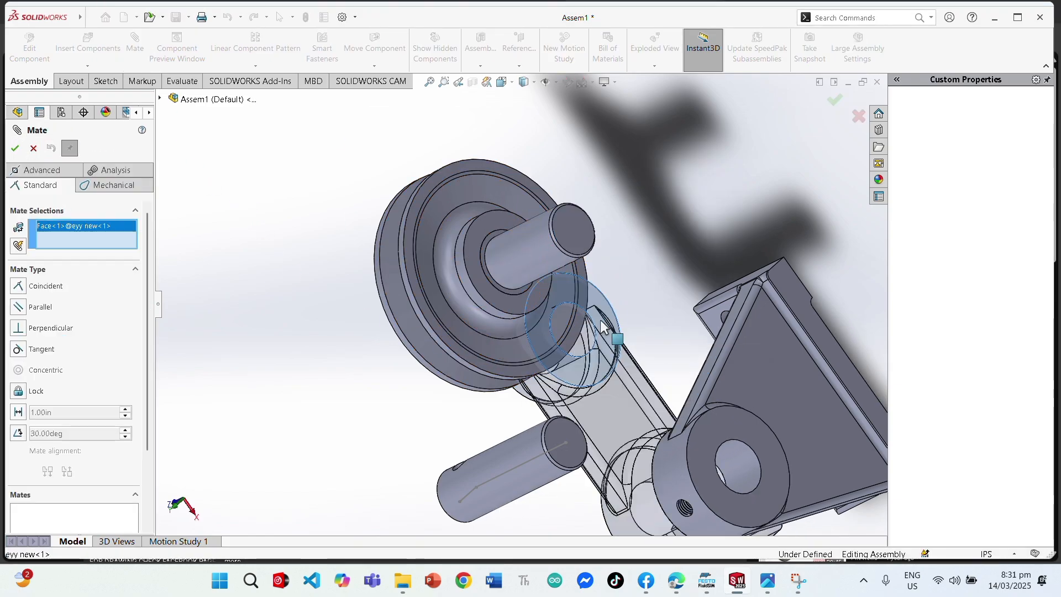
click(575, 240)
middle_drag(612, 344, 682, 305)
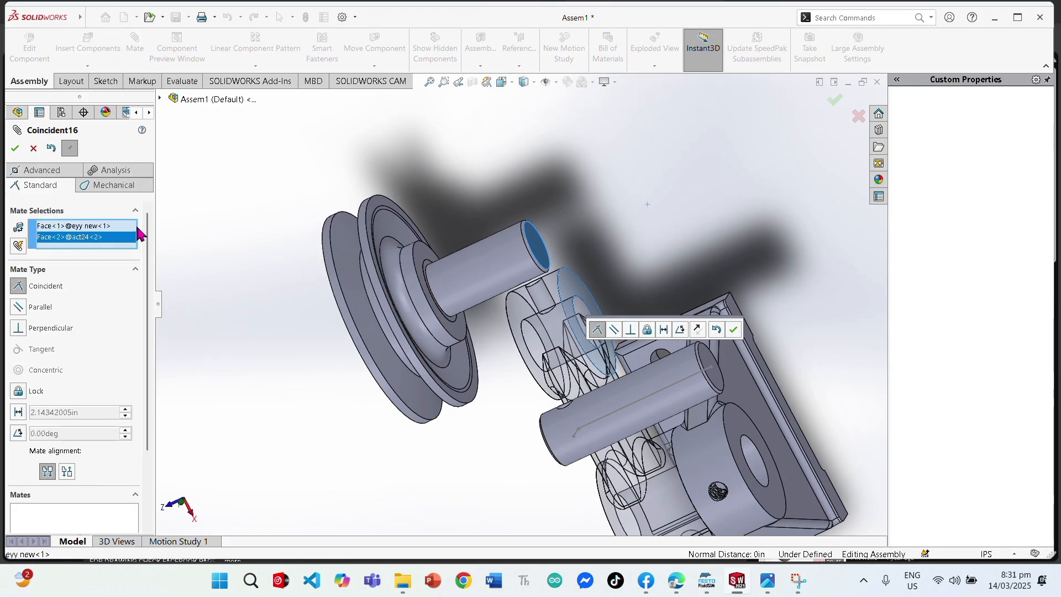
click(15, 148)
click(34, 148)
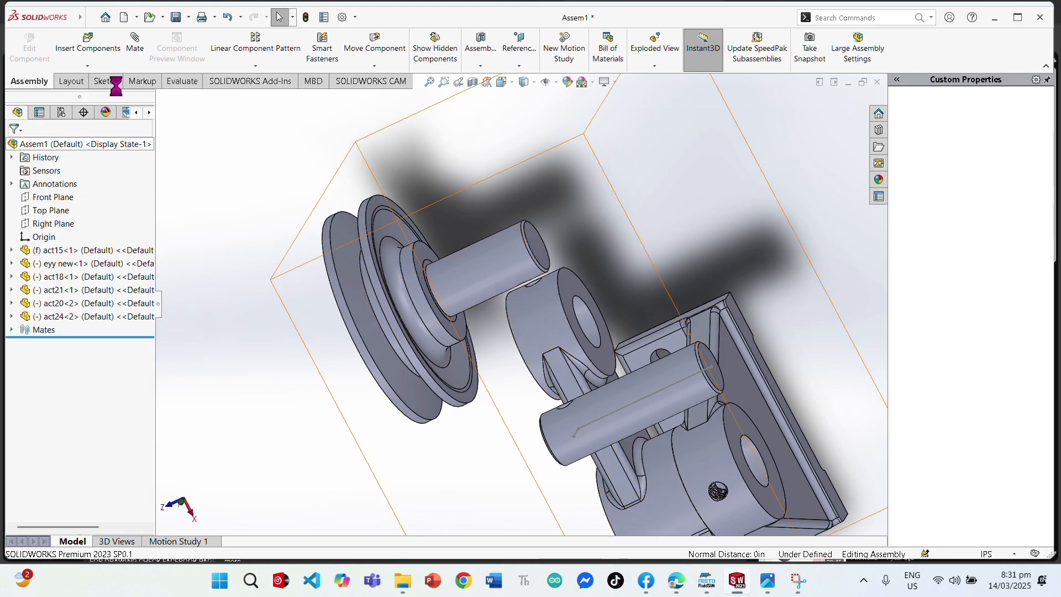
Add a concentric mate between the bore of the arm's free boss and the act24 pin's cylindrical face
middle_drag(680, 323, 539, 331)
click(514, 332)
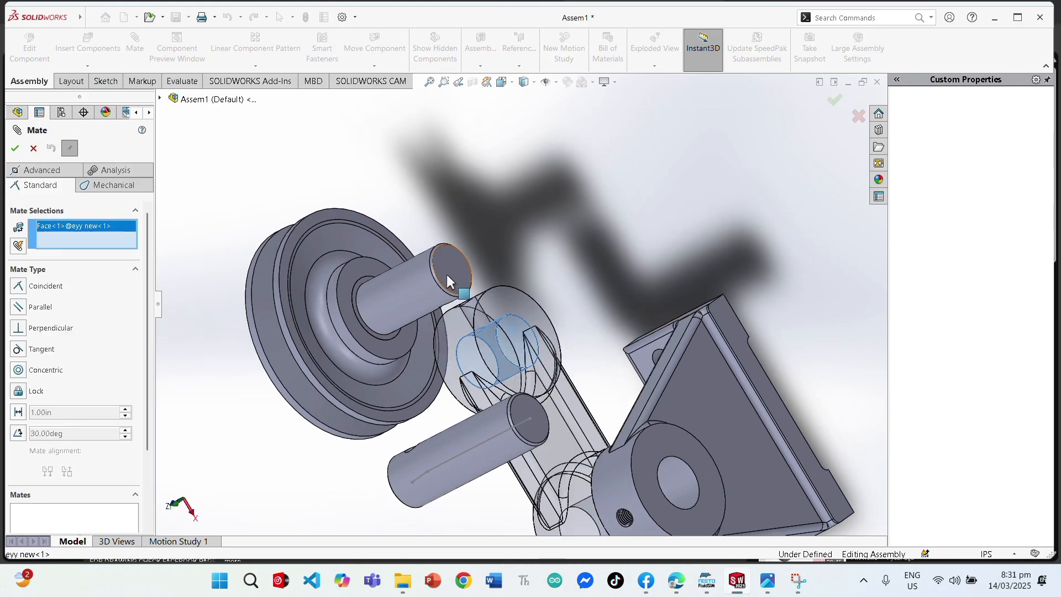
click(392, 284)
middle_drag(385, 288, 414, 358)
scroll(588, 372, up, 4)
scroll(416, 358, down, 4)
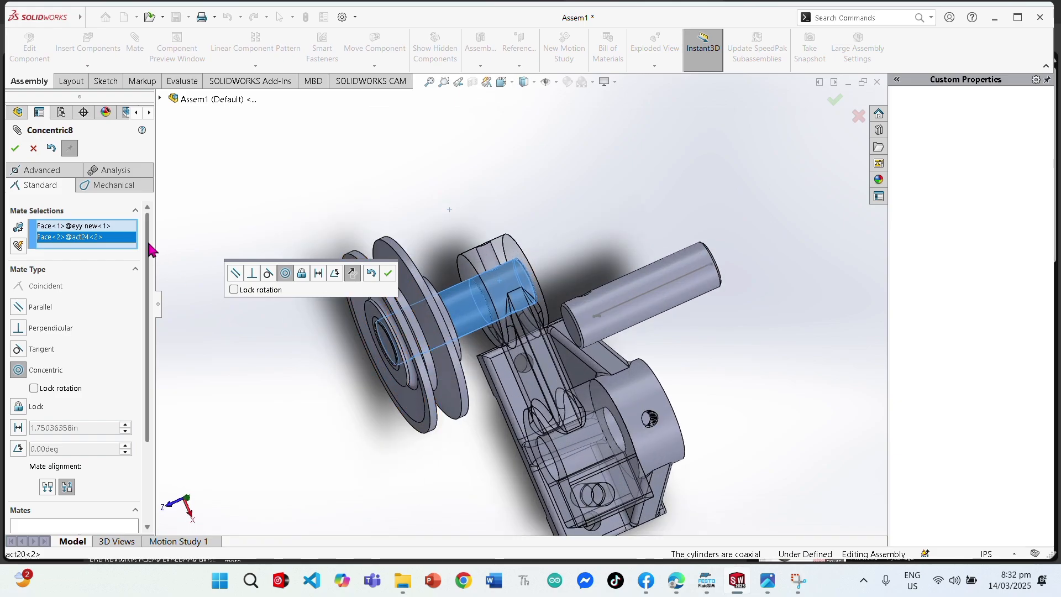
click(16, 148)
Examine how the act24 pin joins the pulley to the arm and how the arm's boss sits against the hub
scroll(490, 369, down, 6)
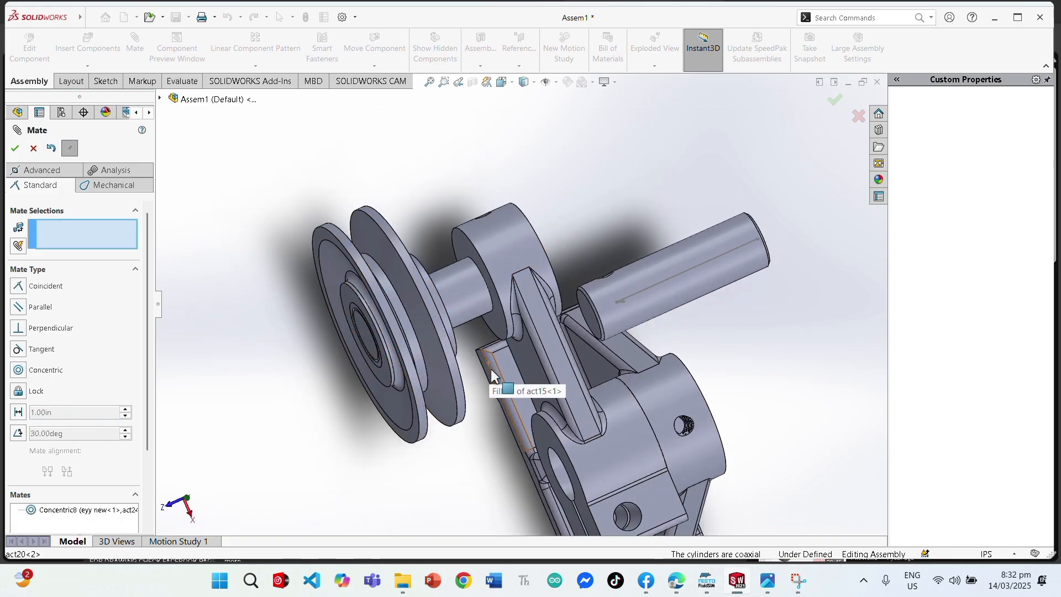
middle_drag(520, 353, 325, 419)
scroll(490, 225, up, 5)
scroll(644, 267, up, 3)
scroll(646, 267, down, 7)
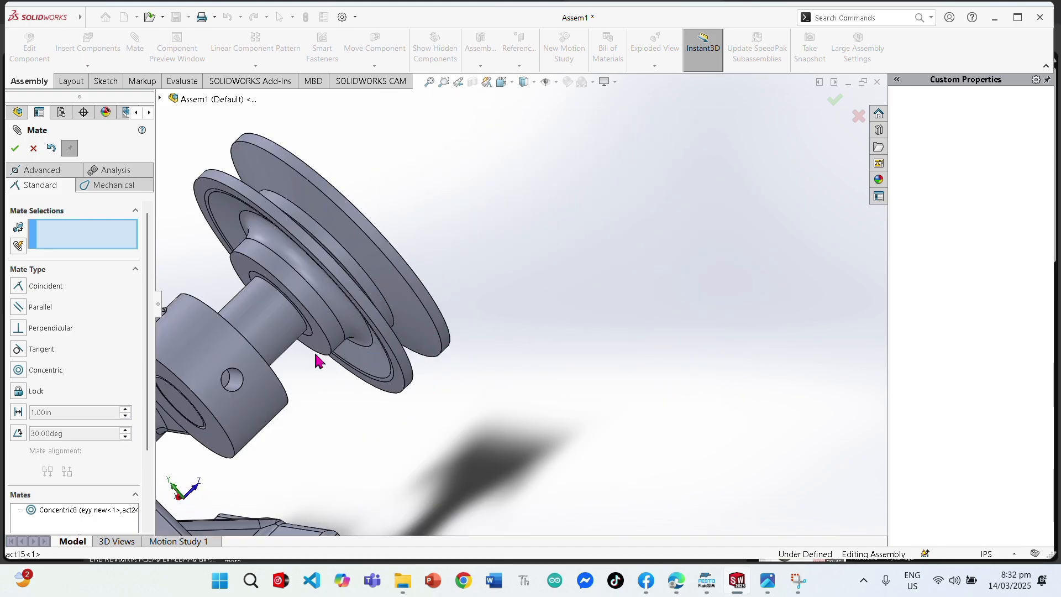
scroll(319, 357, up, 3)
middle_drag(366, 267, 277, 208)
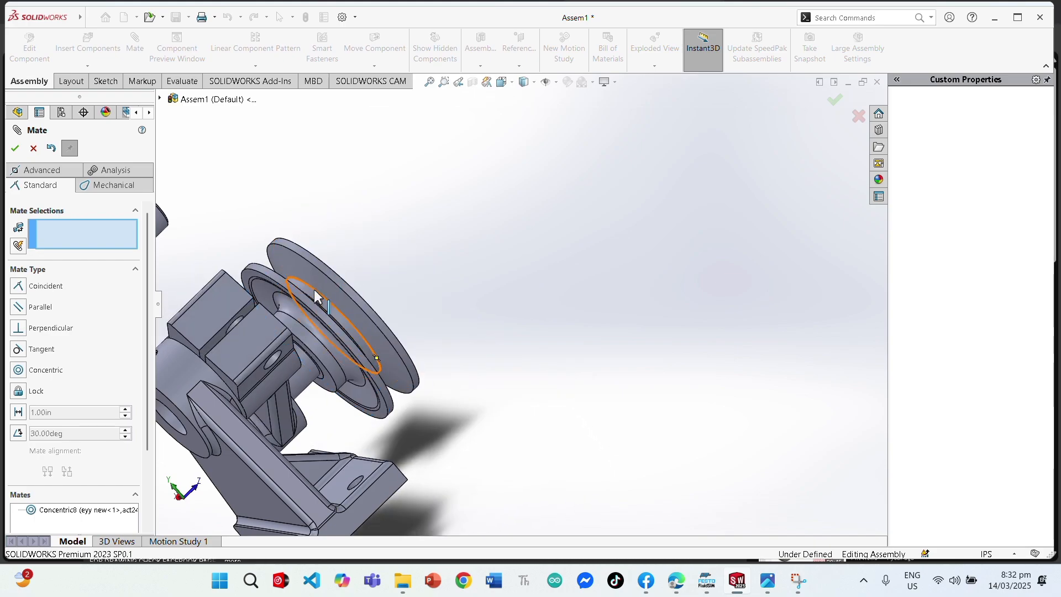
Try a coincident mate between the act20 pin's end face and the outer face of the act15 bracket's hub
middle_drag(314, 291, 265, 242)
scroll(315, 290, up, 3)
middle_drag(315, 290, 256, 287)
scroll(256, 287, down, 5)
click(16, 149)
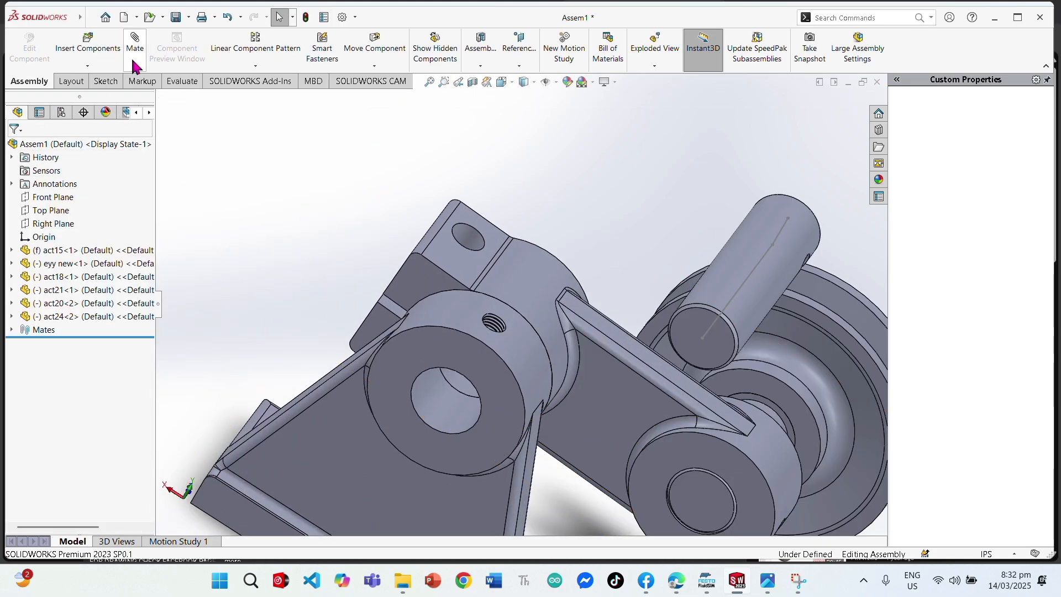
key(Return)
click(710, 347)
click(406, 417)
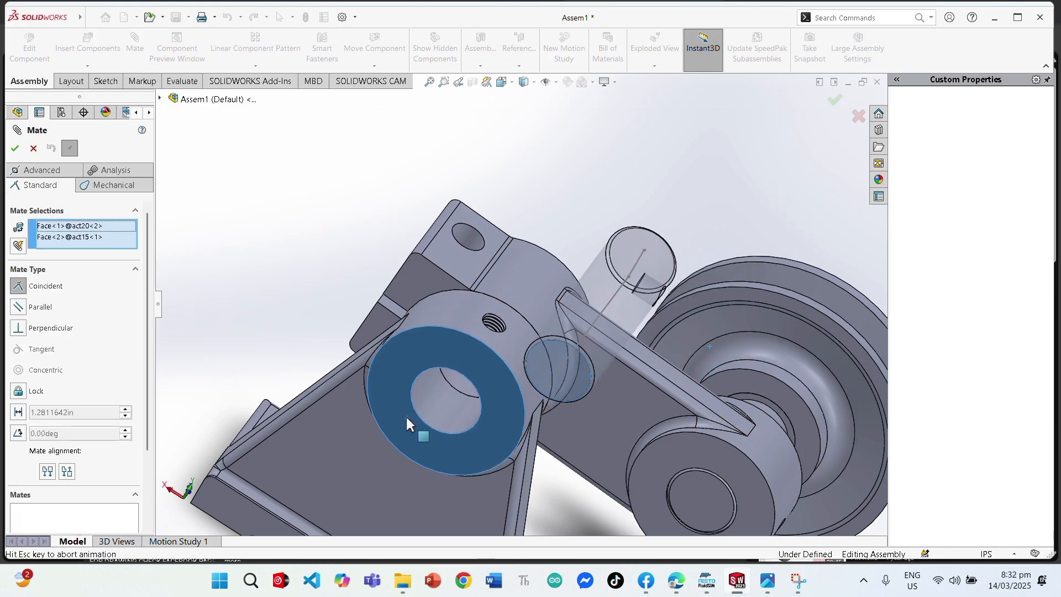
click(14, 147)
Try a concentric mate between the act20 pin's cylindrical face and the bore of the act15 bracket's hub
middle_drag(652, 365, 511, 301)
scroll(613, 246, down, 4)
click(15, 148)
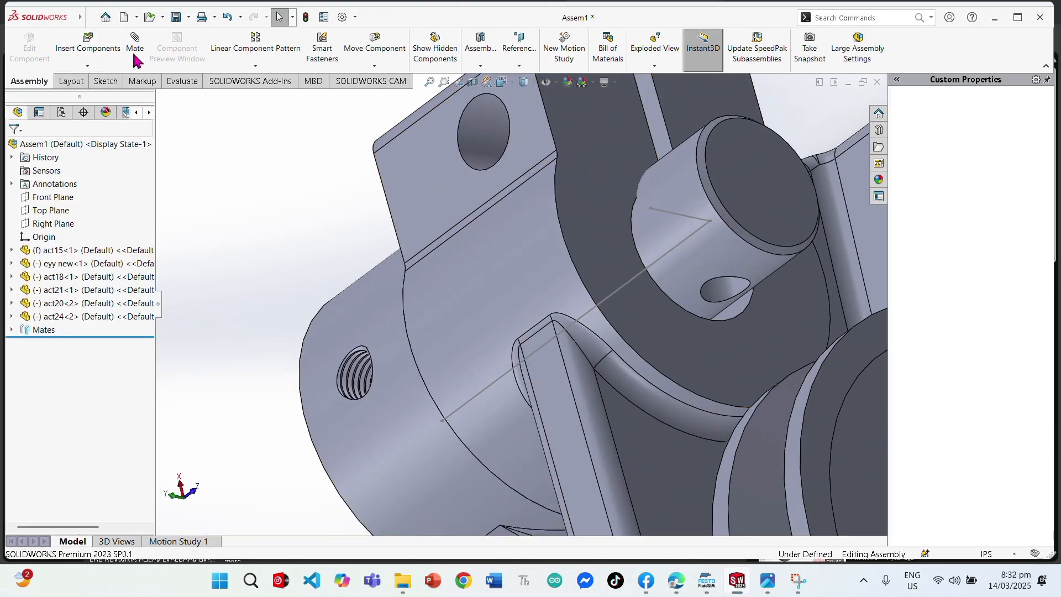
click(707, 239)
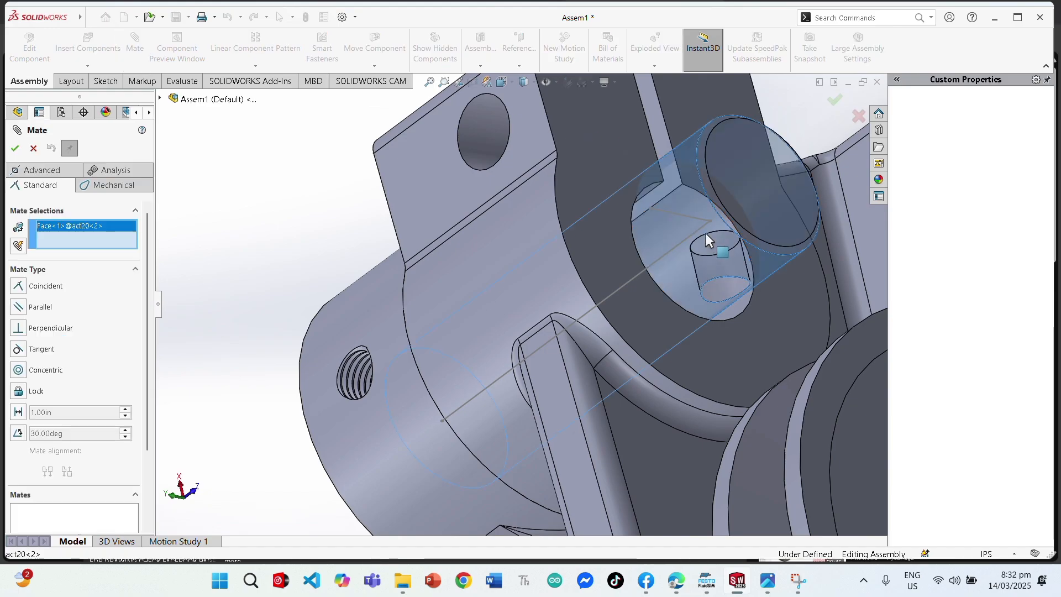
scroll(523, 370, up, 3)
middle_drag(523, 371, 576, 298)
scroll(393, 453, down, 5)
click(536, 369)
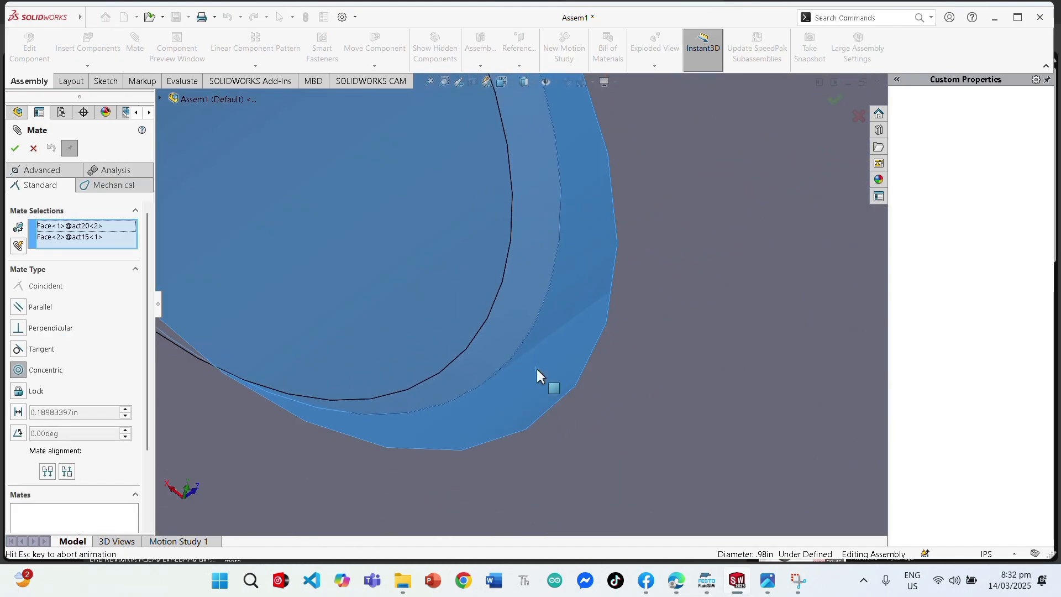
click(15, 148)
Try a parallel mate between the act20 pin's end face and the flat face of the arm's split clamp boss
scroll(399, 237, up, 5)
middle_drag(399, 237, 511, 277)
scroll(285, 216, down, 5)
scroll(384, 227, up, 5)
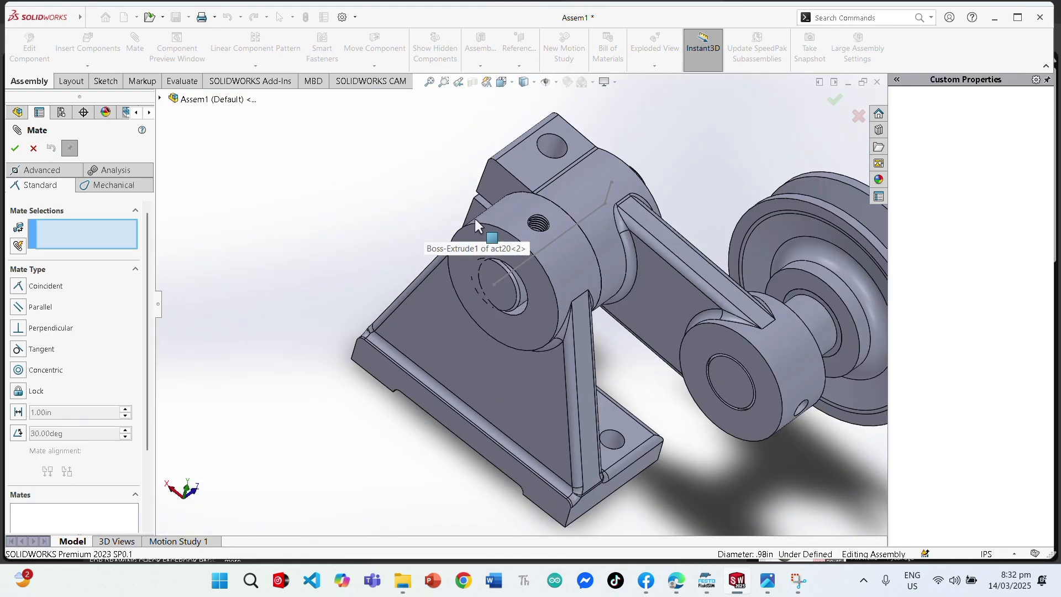
middle_drag(475, 218, 479, 355)
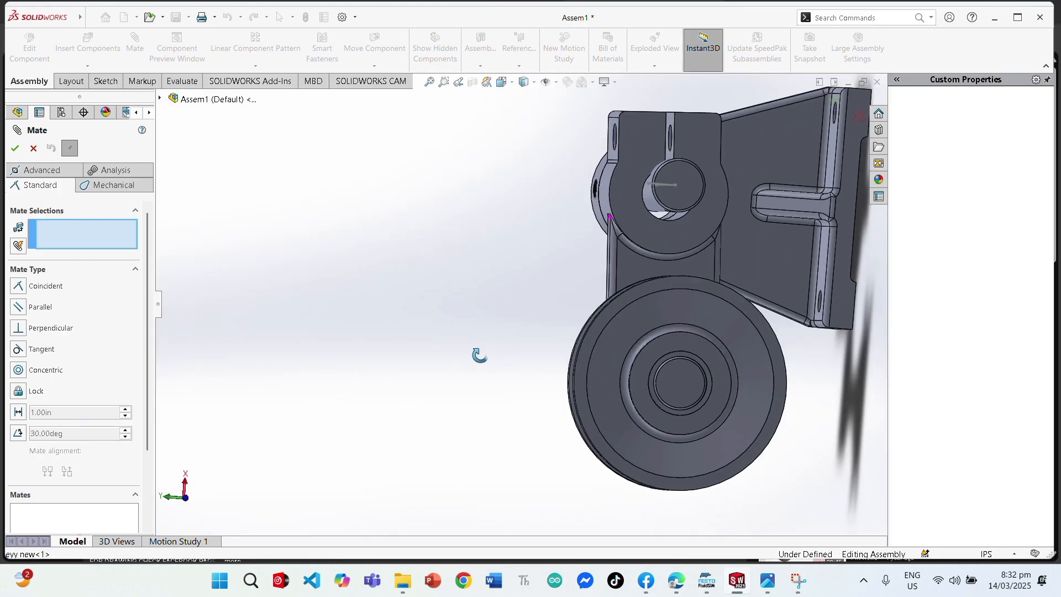
click(14, 148)
click(680, 188)
scroll(684, 209, down, 5)
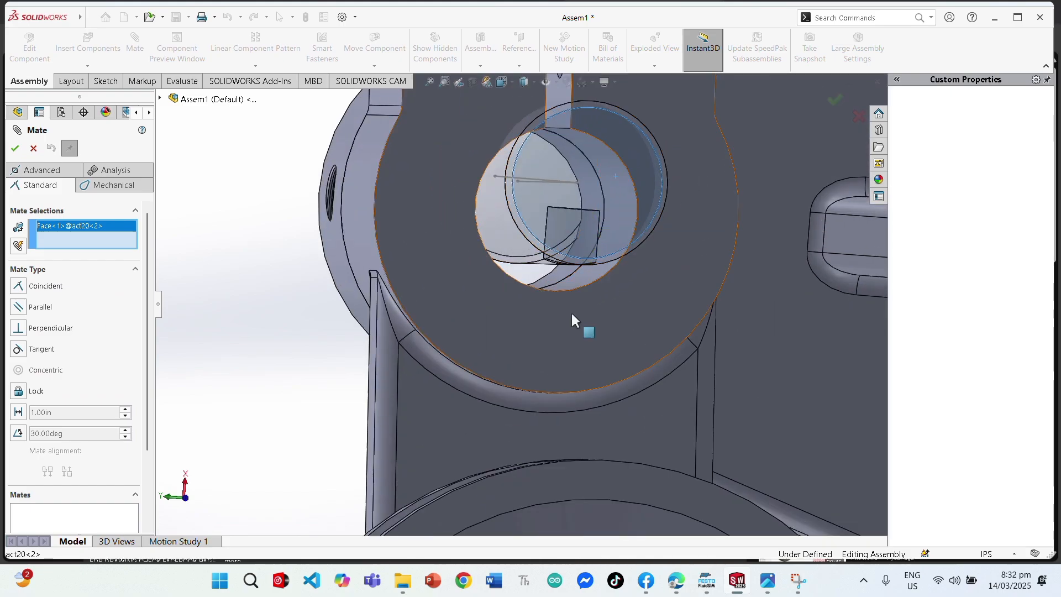
scroll(572, 310, up, 3)
click(477, 269)
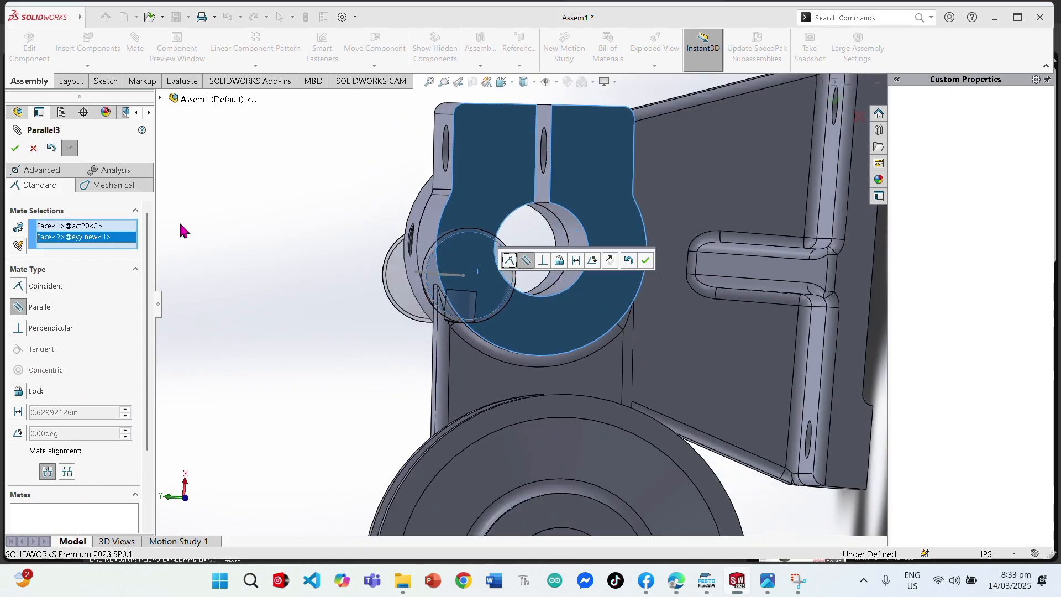
click(15, 148)
Undo the parallel mate on the act20 pin, leave the Mate command and undo the pin's preceding mate changes
middle_drag(492, 290, 539, 291)
key(ctrl+z)
click(34, 148)
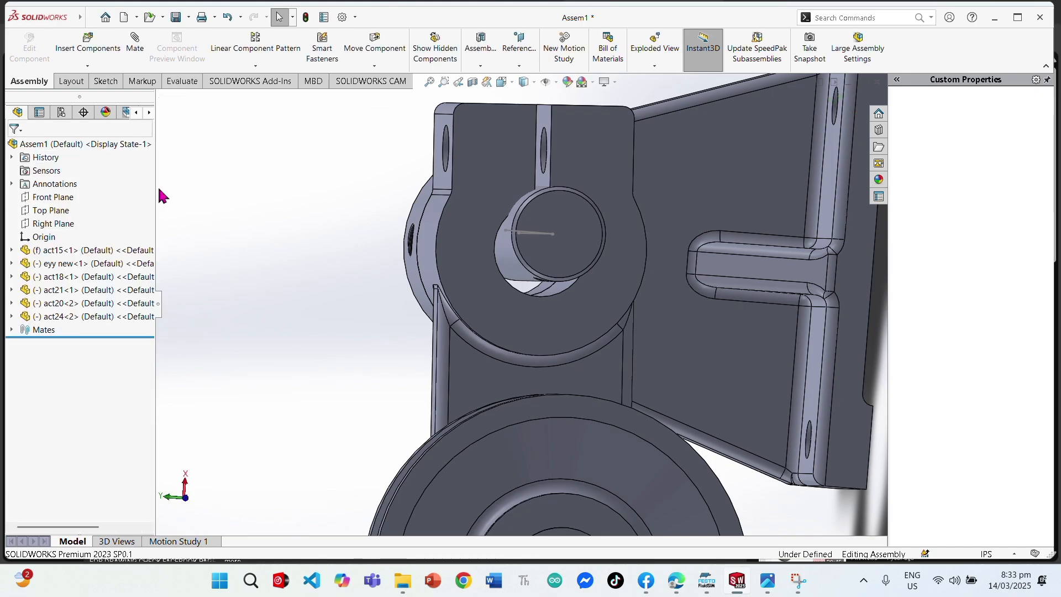
middle_drag(182, 195, 347, 231)
key(ctrl+z)
middle_drag(846, 326, 694, 249)
scroll(693, 247, up, 3)
scroll(664, 243, down, 4)
click(69, 82)
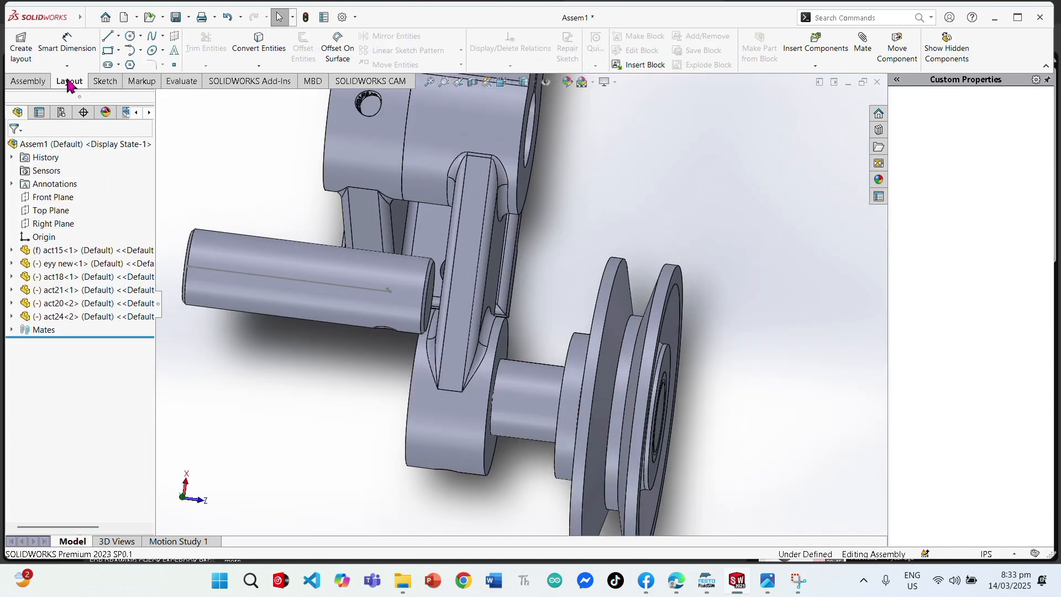